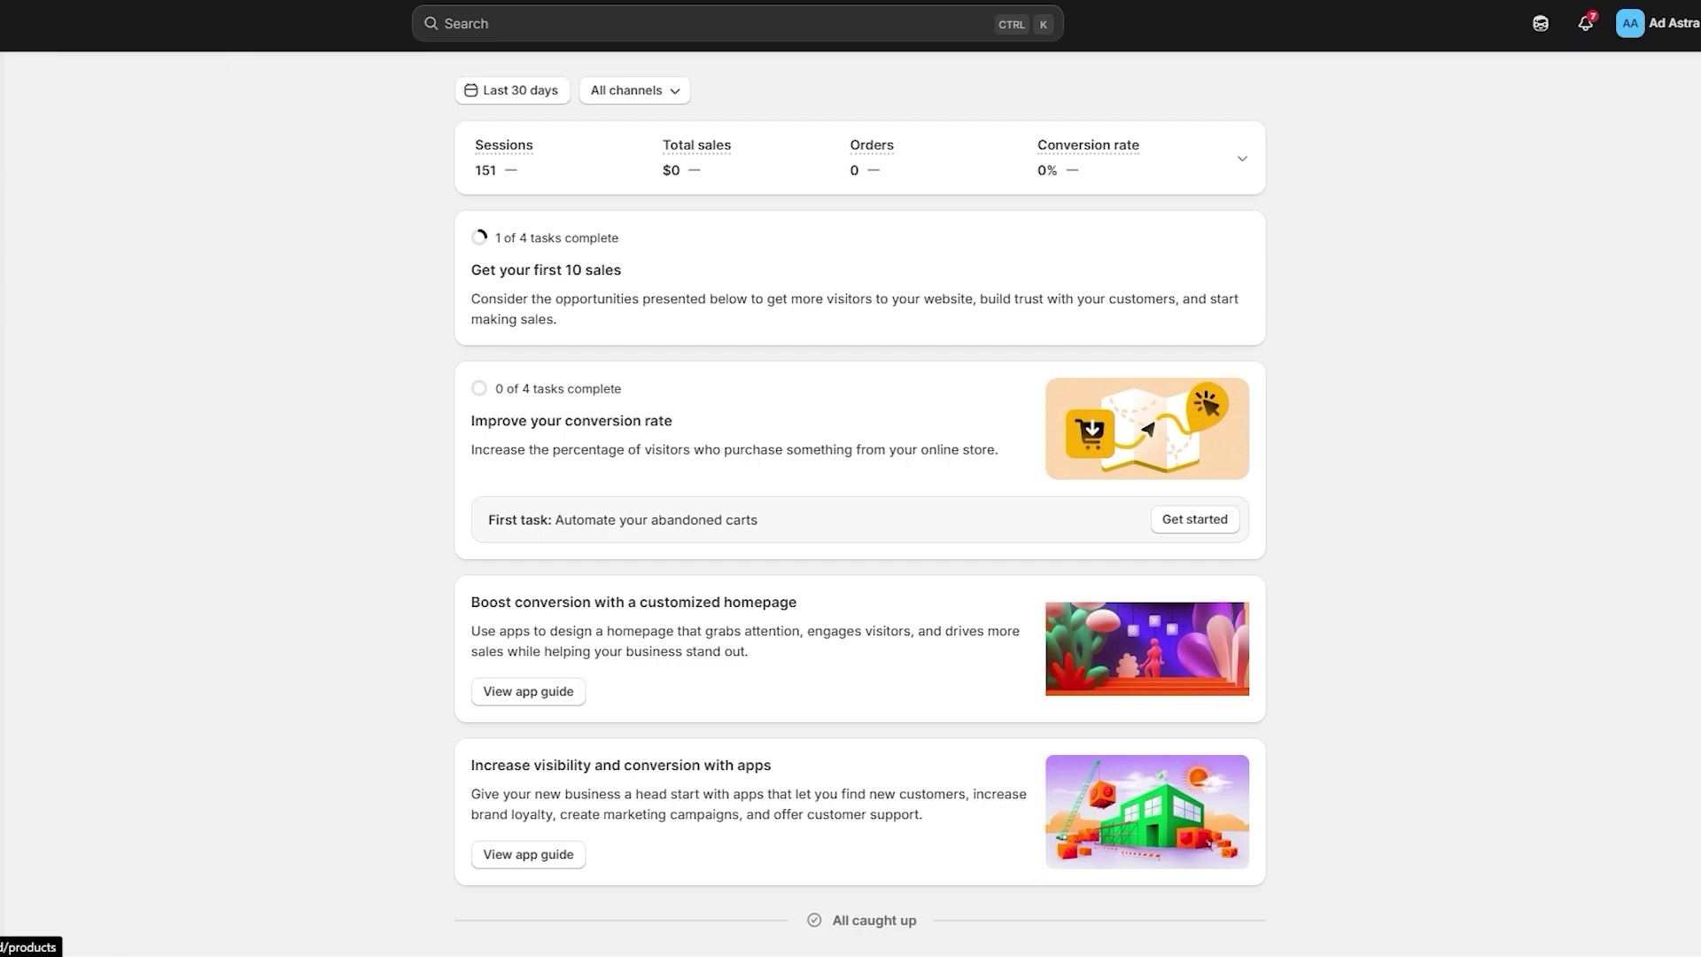
# Check Women's Classic Jeans' $65.00 price against its $75.00 compare-at price, then open the storefront.
pyautogui.click(133, 135)
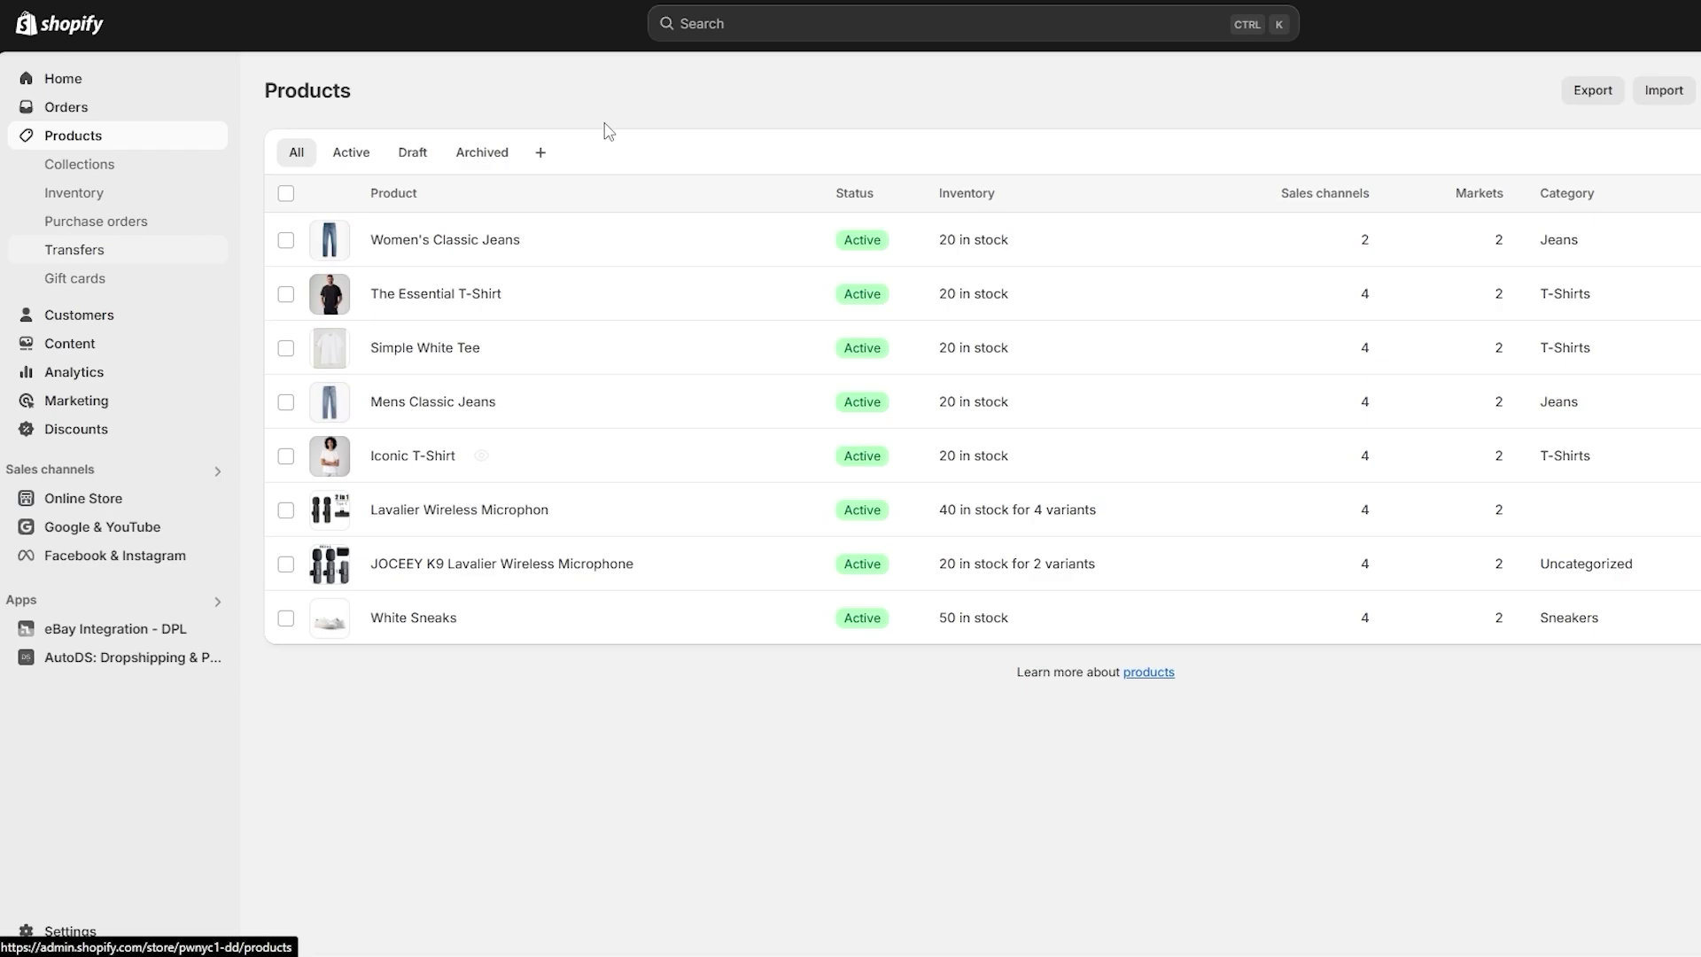
pyautogui.click(464, 247)
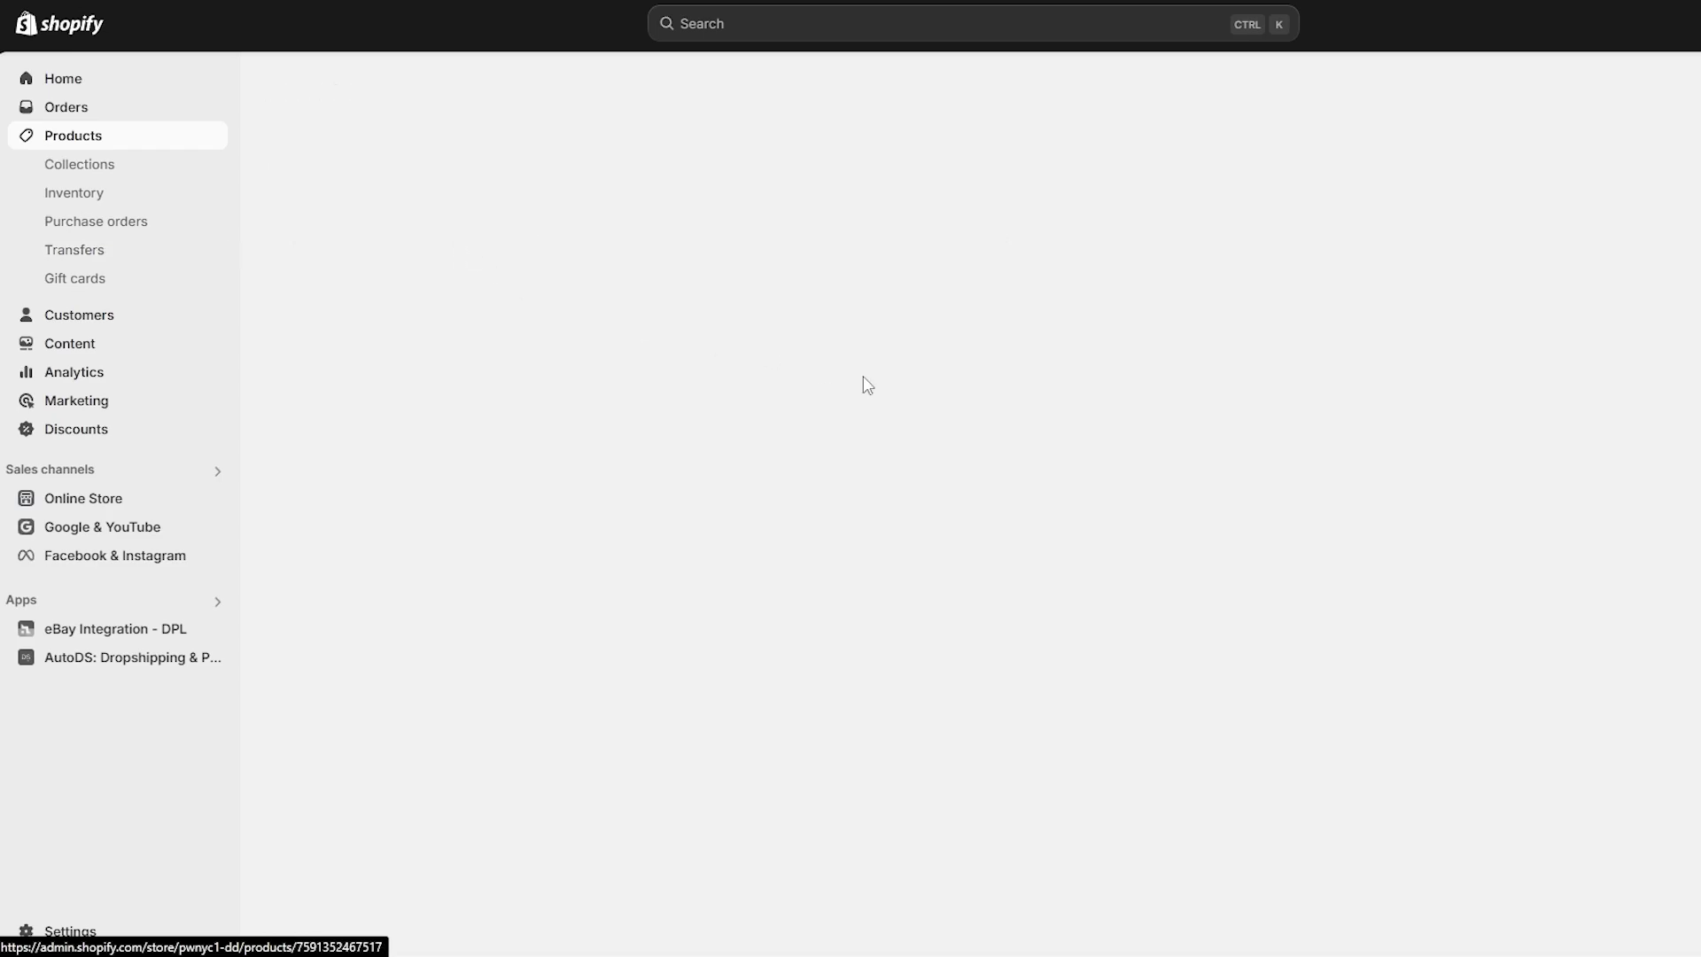
pyautogui.scroll(-6, 922, 444)
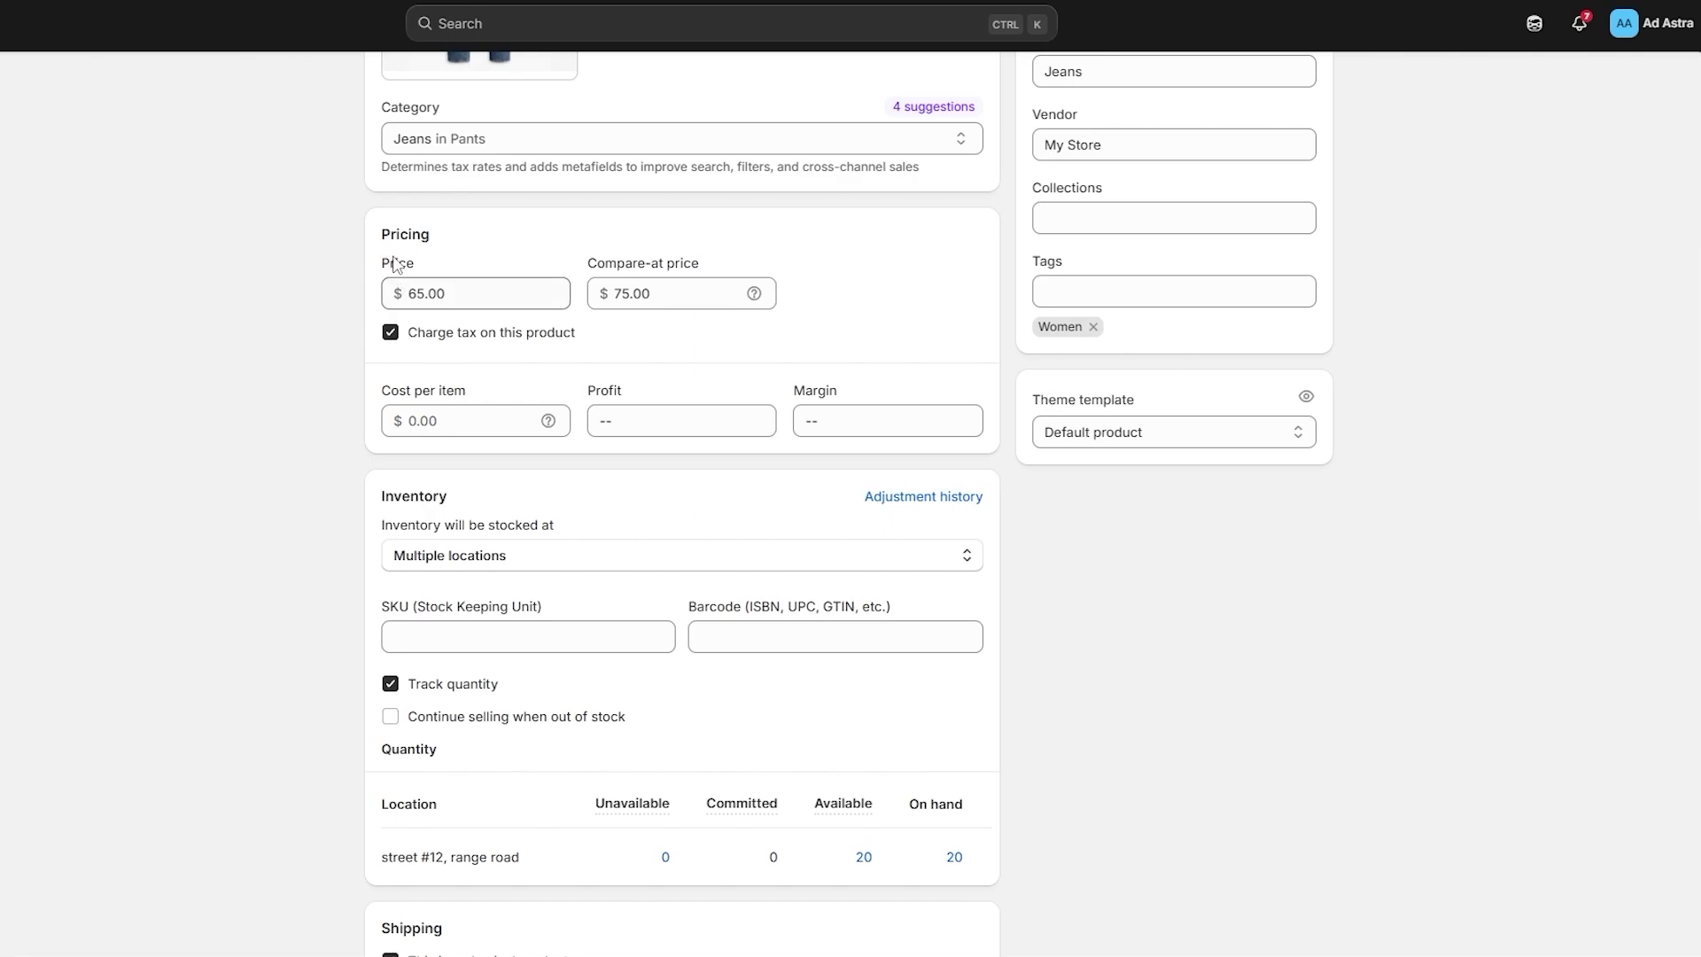
pyautogui.moveTo(383, 263); pyautogui.dragTo(438, 266)
pyautogui.moveTo(606, 264); pyautogui.dragTo(649, 268)
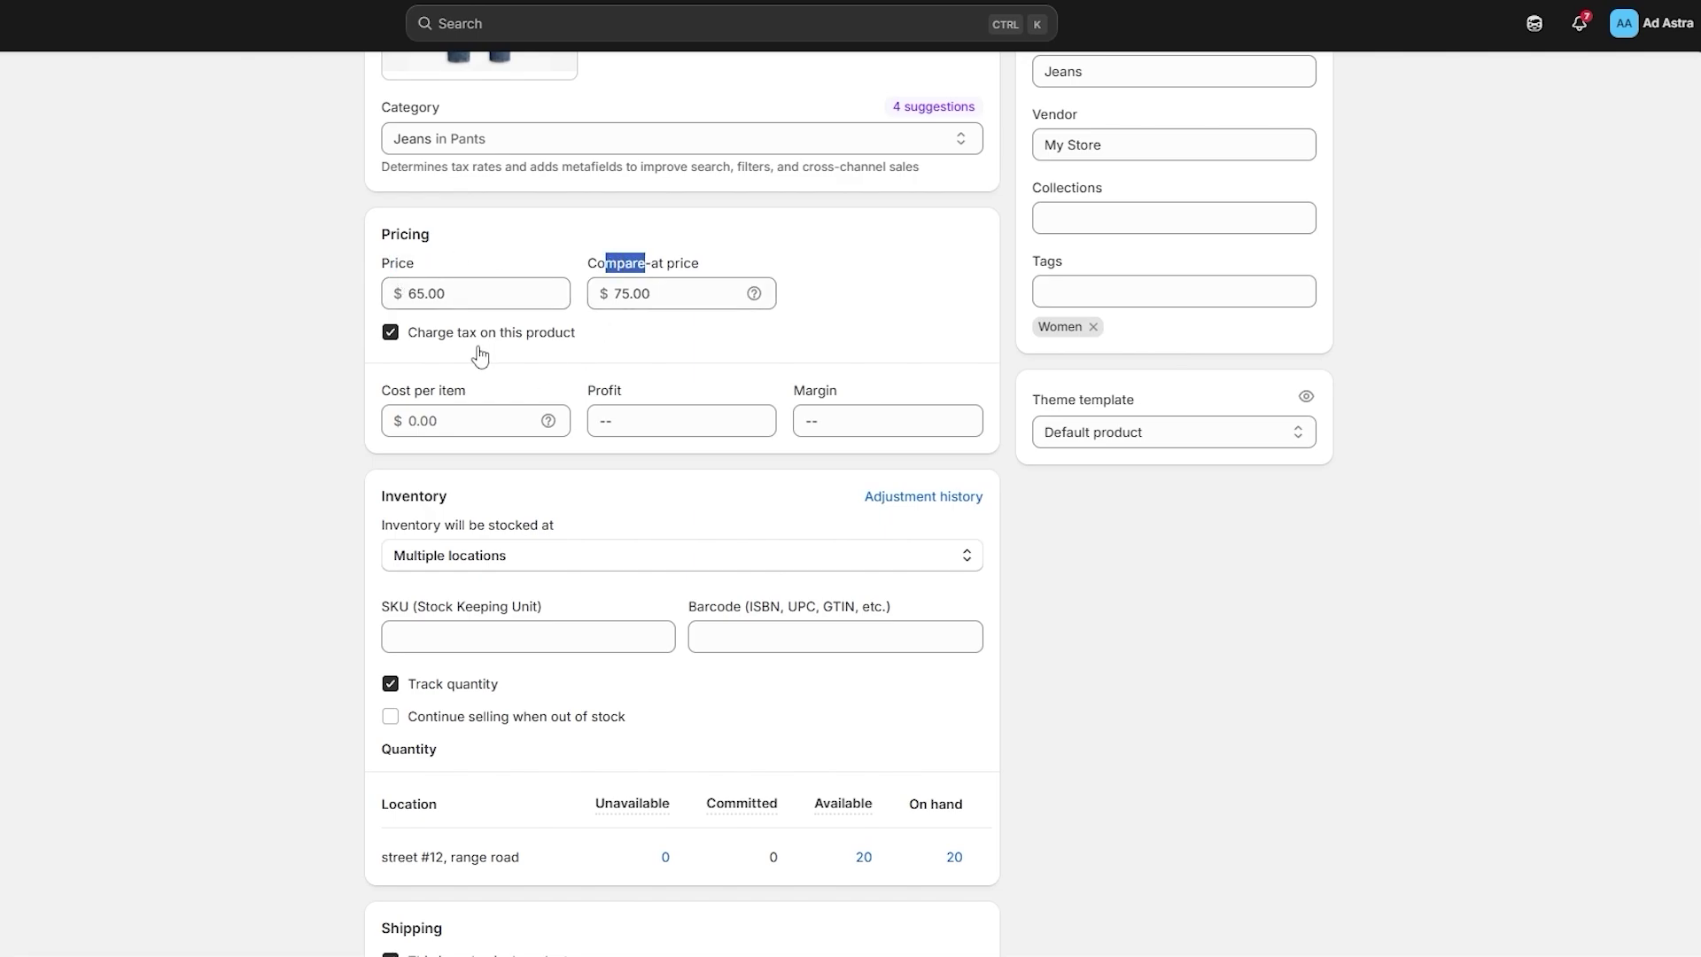
pyautogui.click(620, 311)
pyautogui.scroll(3, 733, 443)
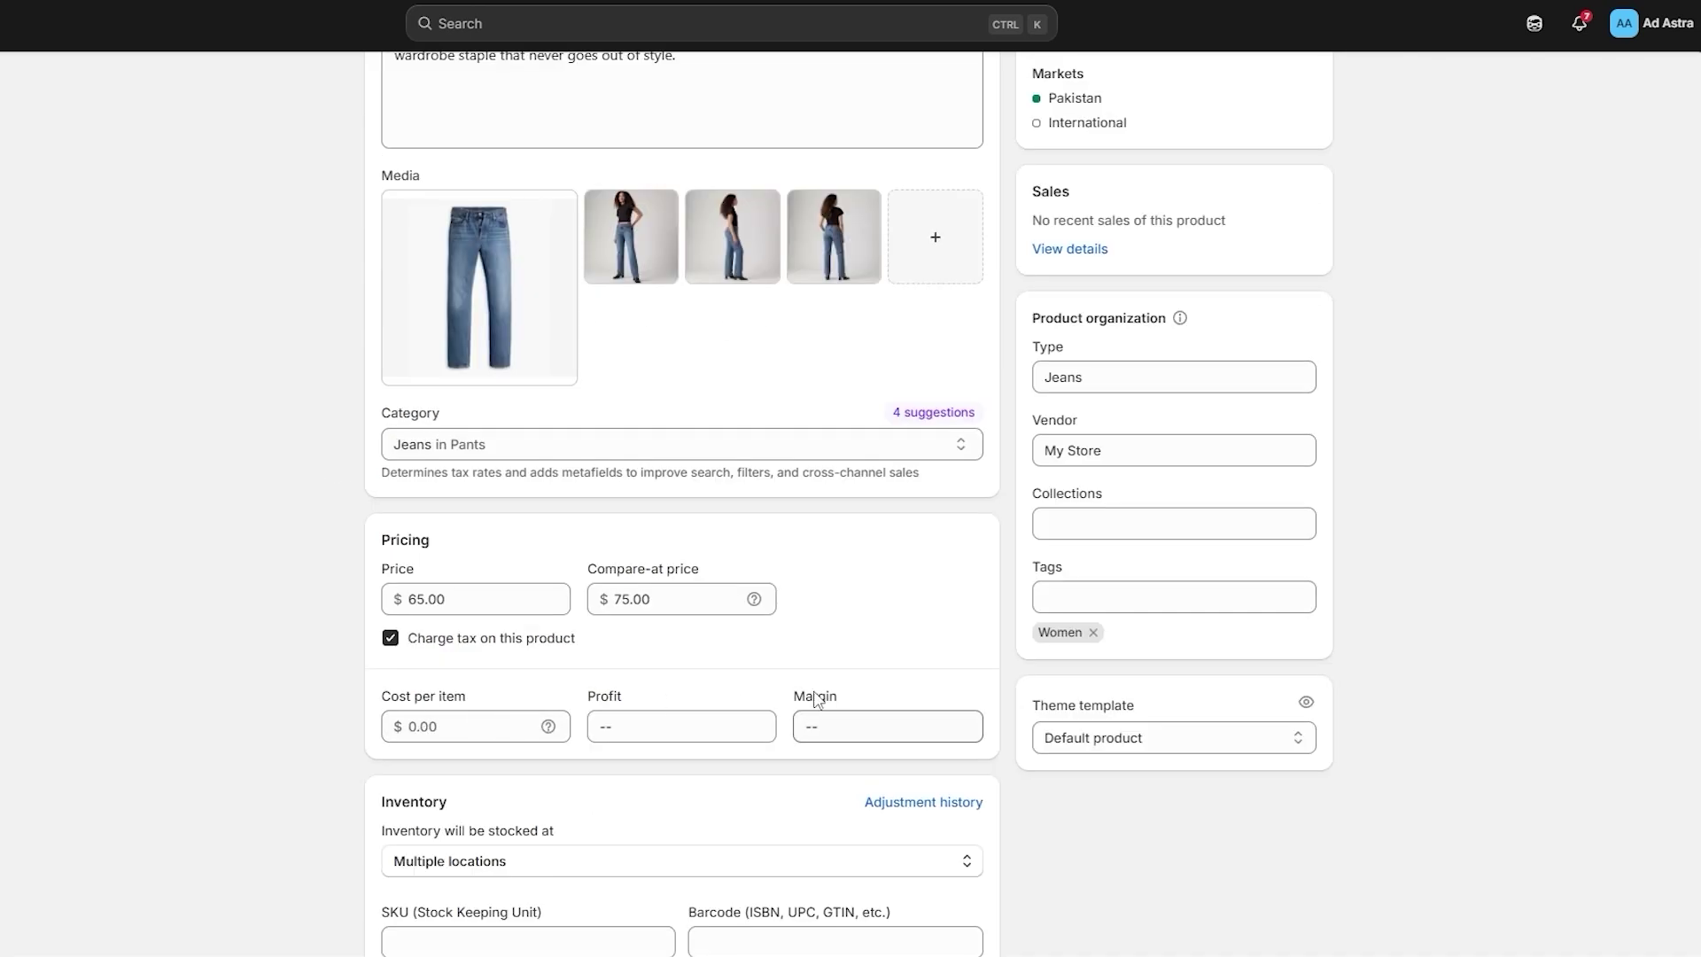
pyautogui.scroll(3, 163, 539)
pyautogui.click(211, 498)
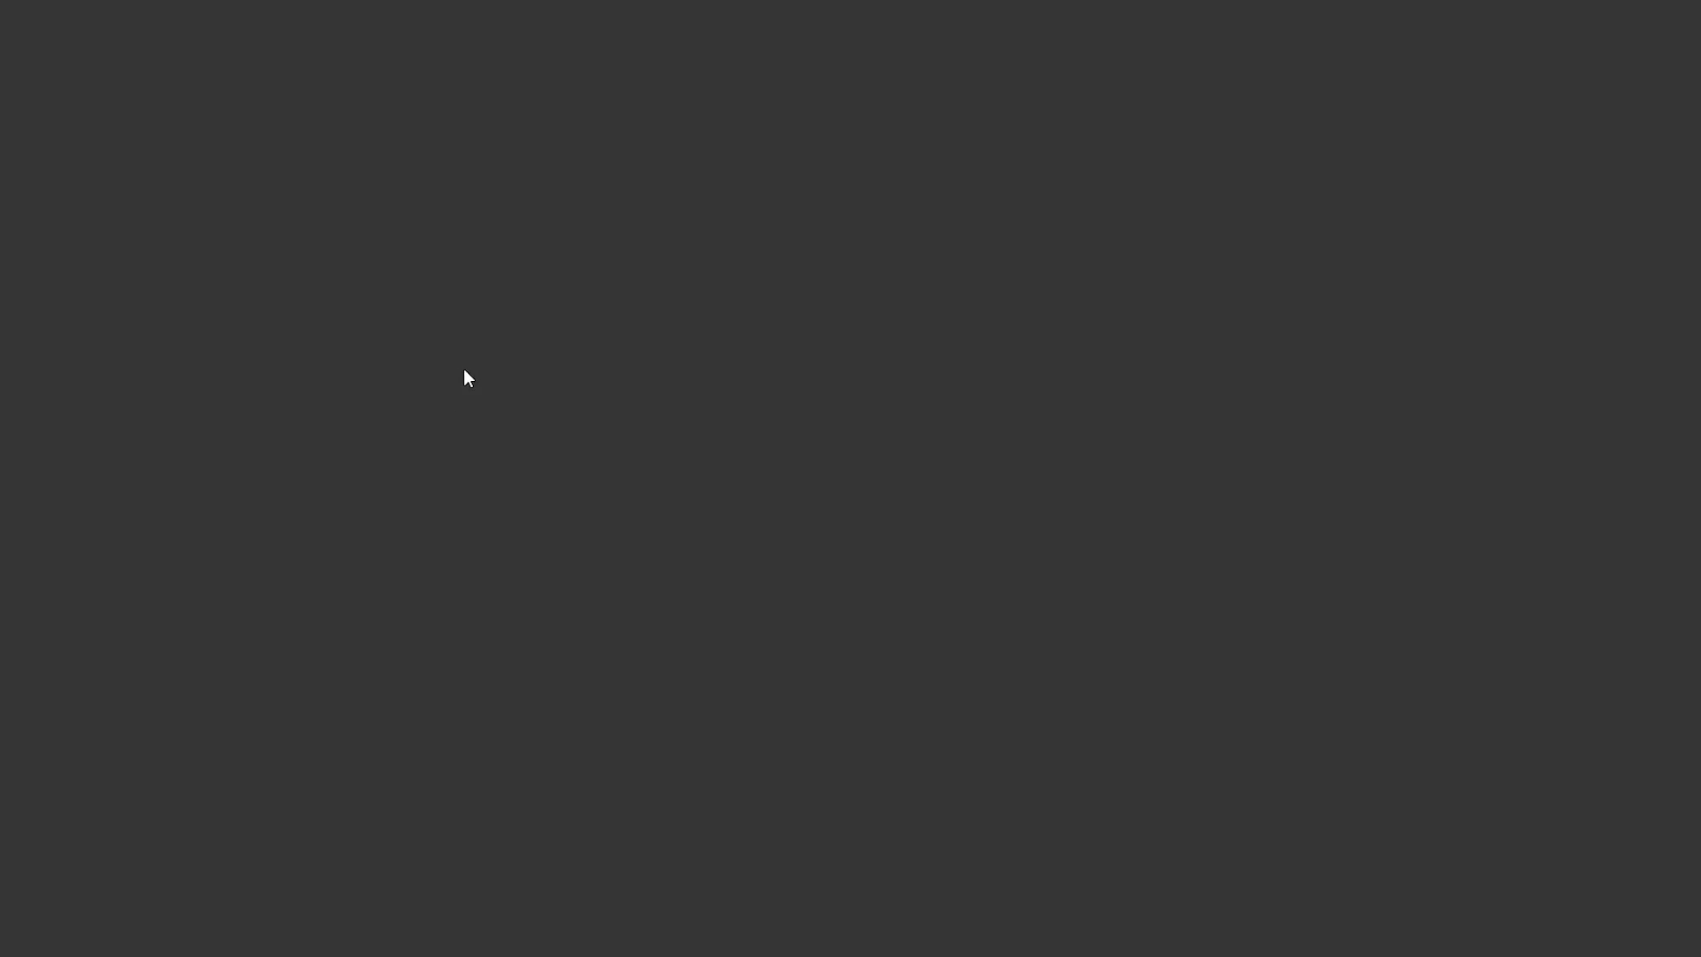
# Scroll the storefront home page to Featured products to inspect the plain Sale badges.
pyautogui.scroll(-5, 464, 369)
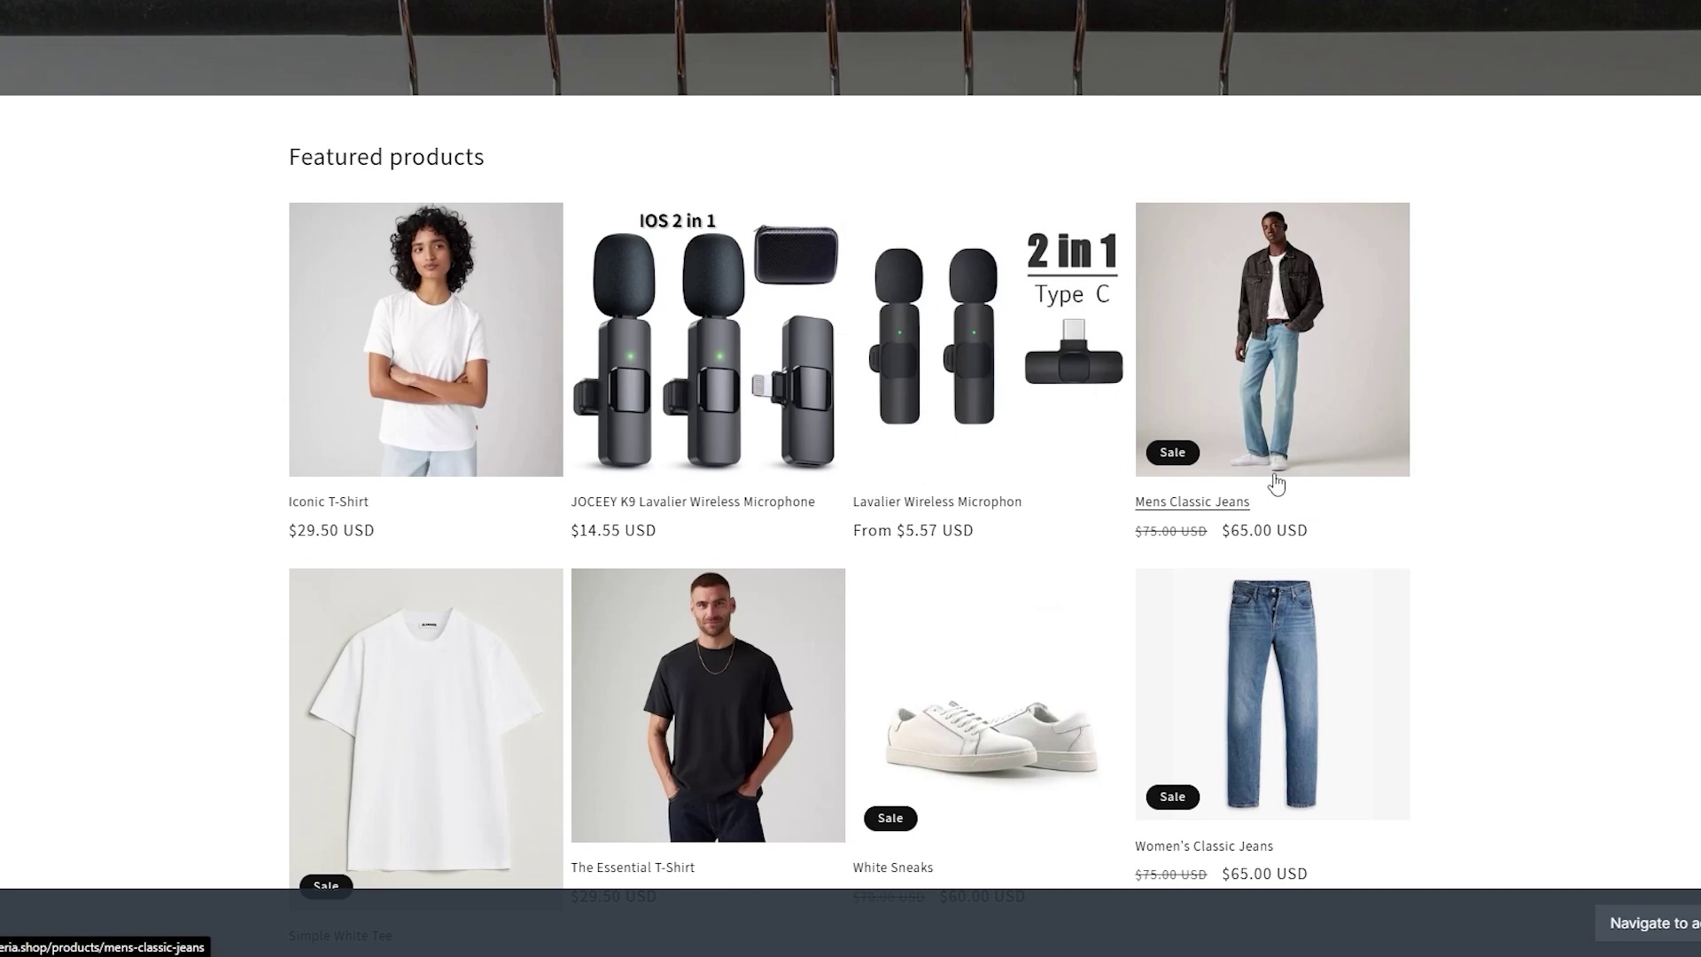
pyautogui.scroll(-1, 1276, 483)
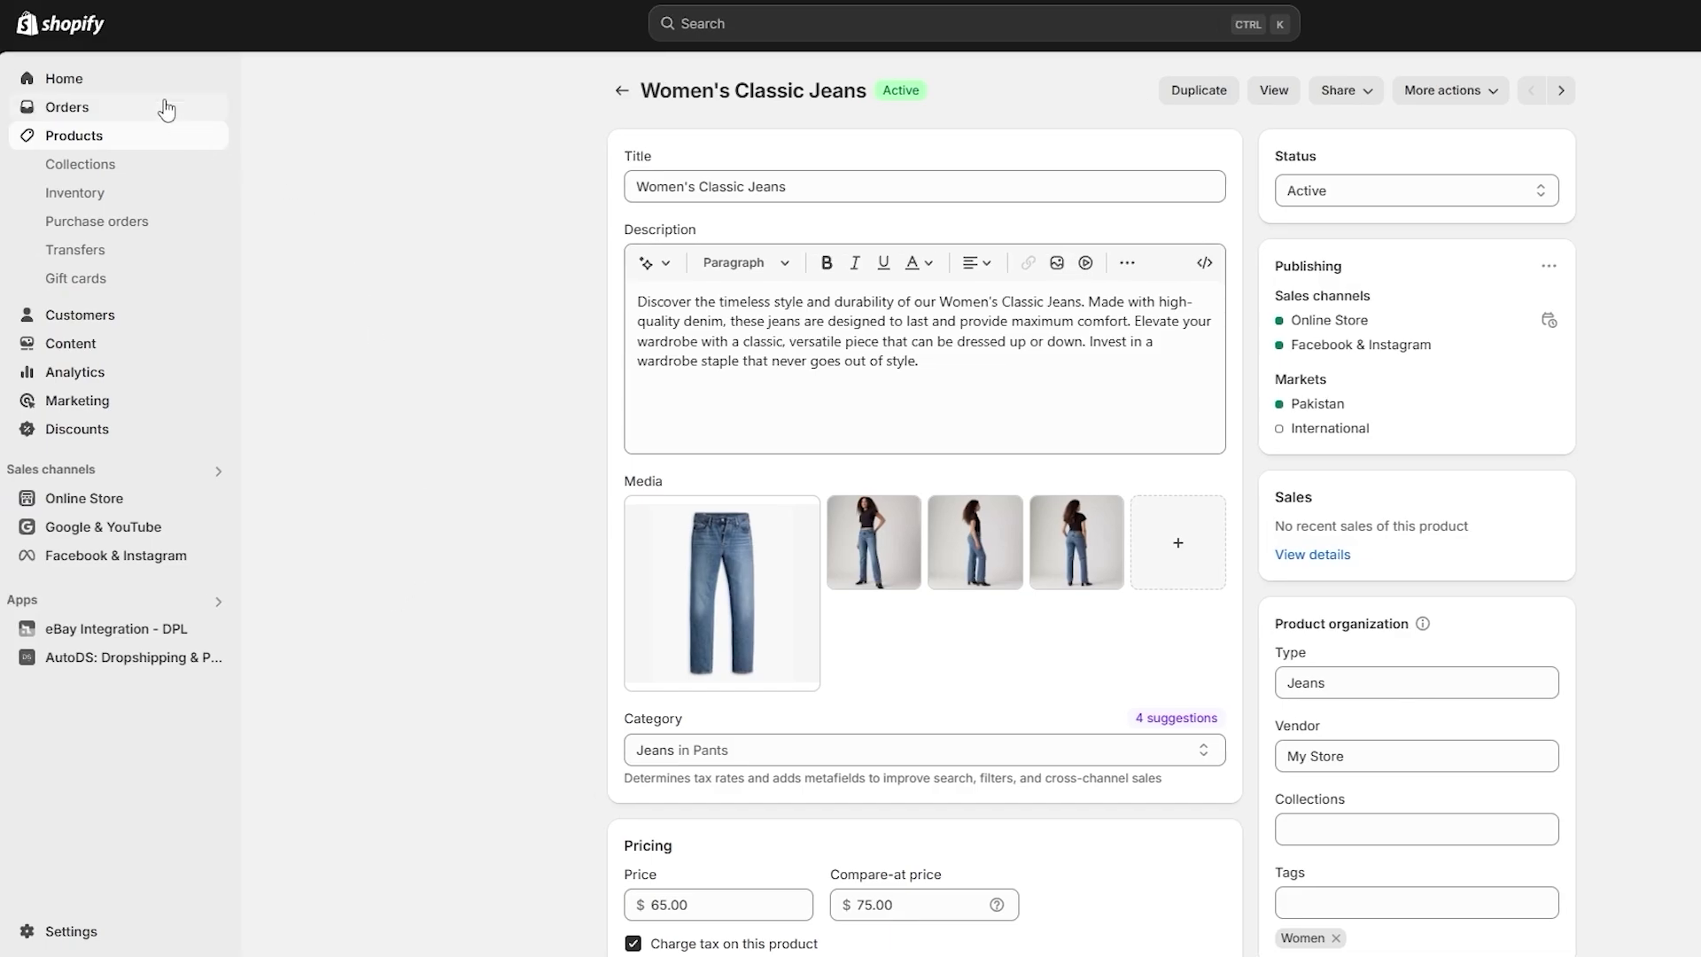
# Go from the admin Home dashboard to the Online Store Themes page showing Dawn.
pyautogui.click(161, 88)
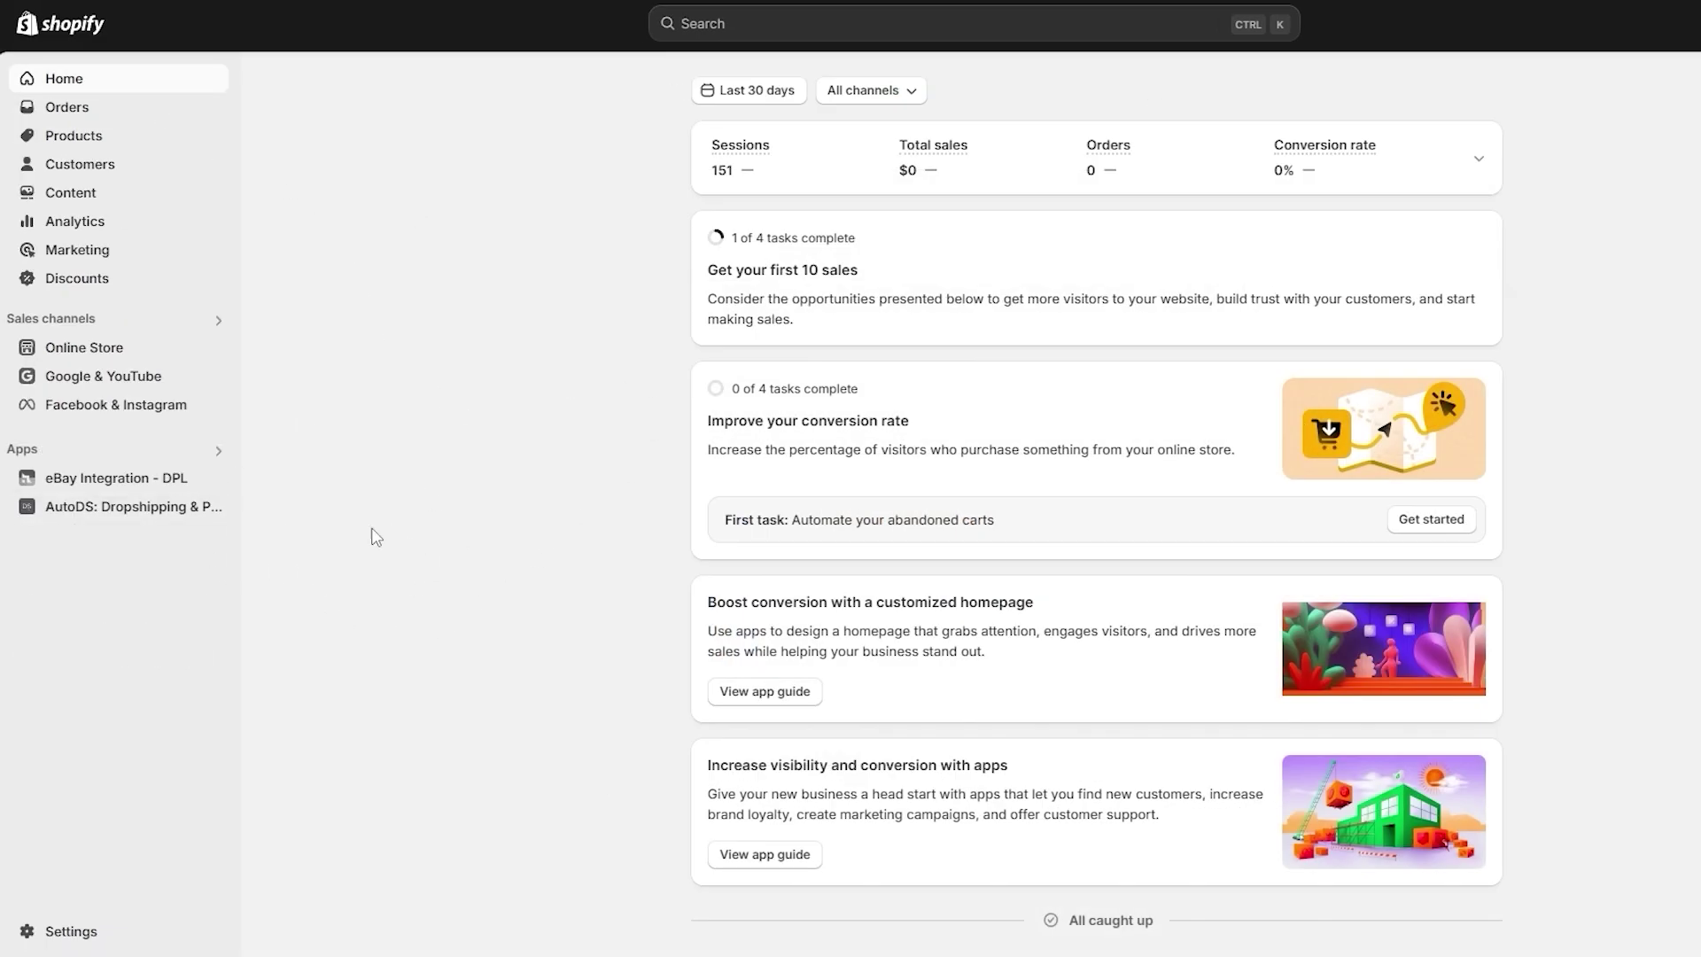
pyautogui.click(88, 354)
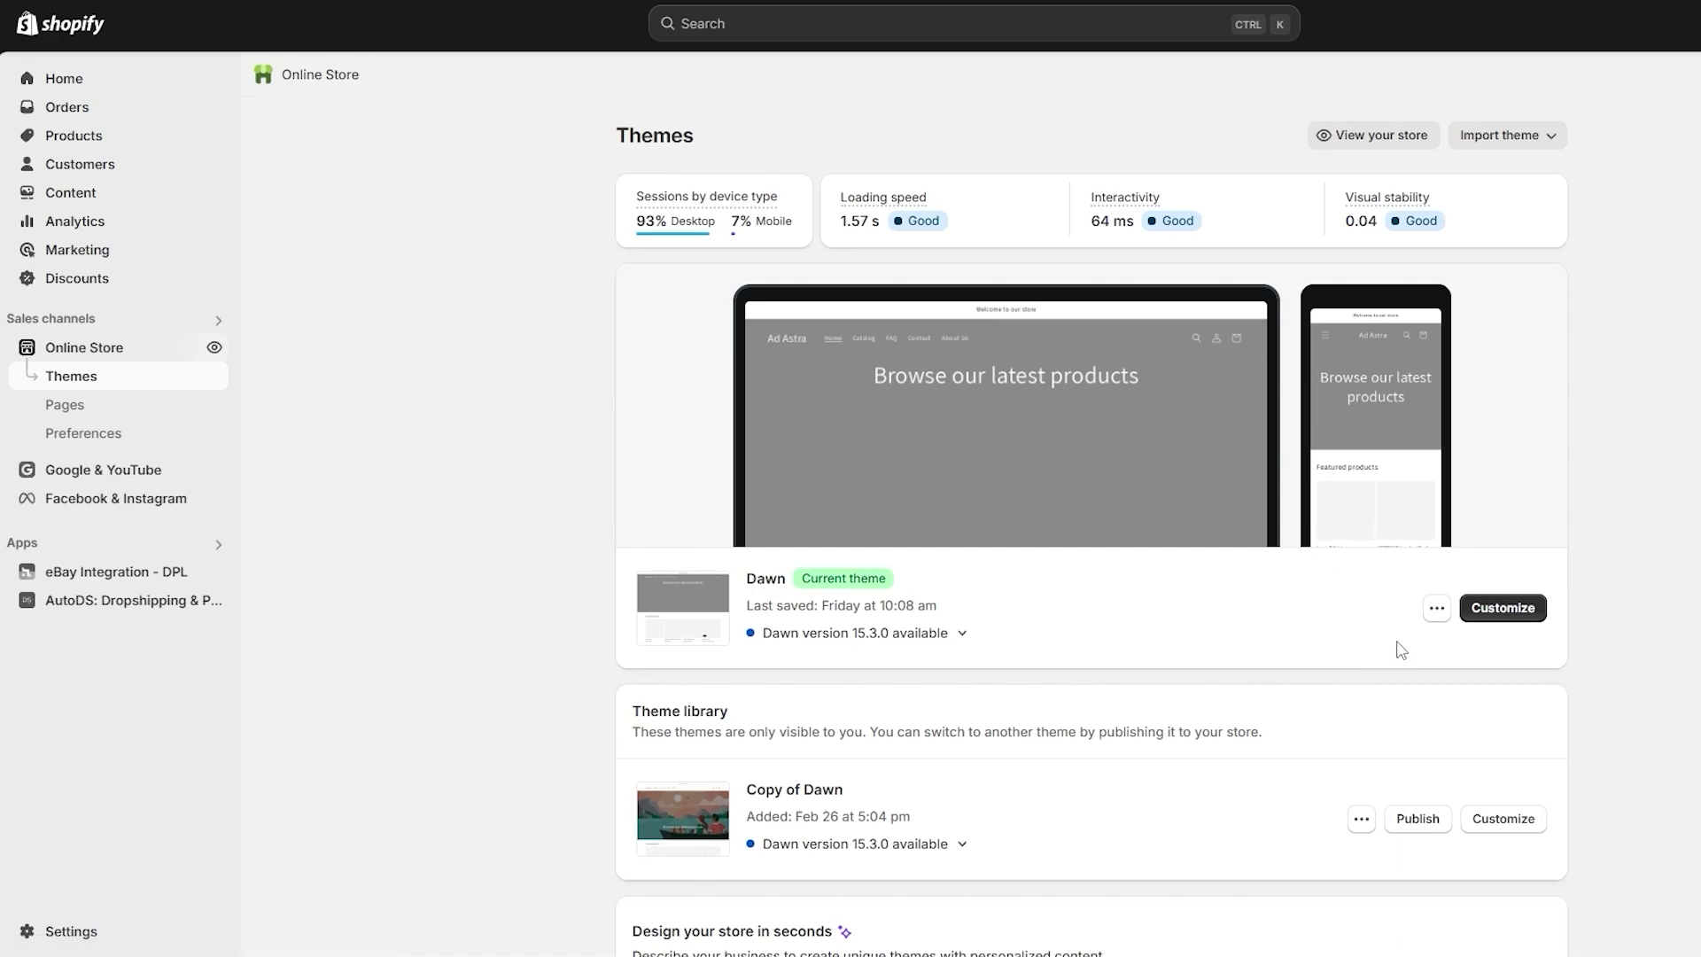
# Remove the old Copy of Dawn theme.
pyautogui.click(1436, 610)
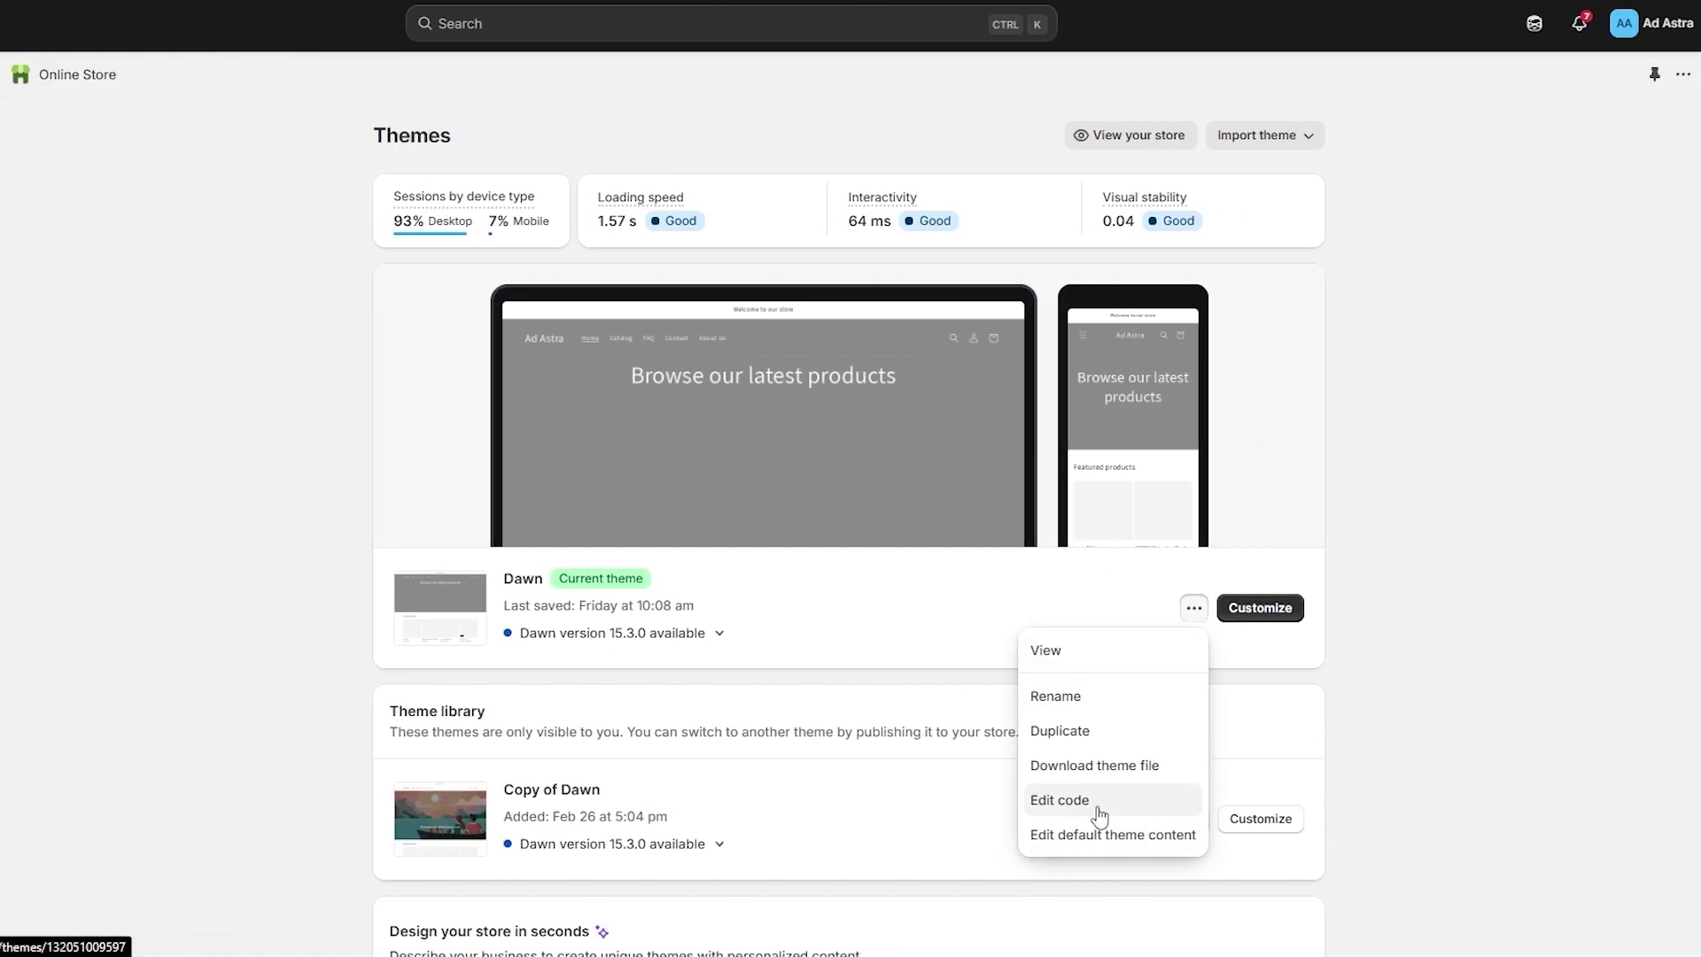
pyautogui.click(1381, 691)
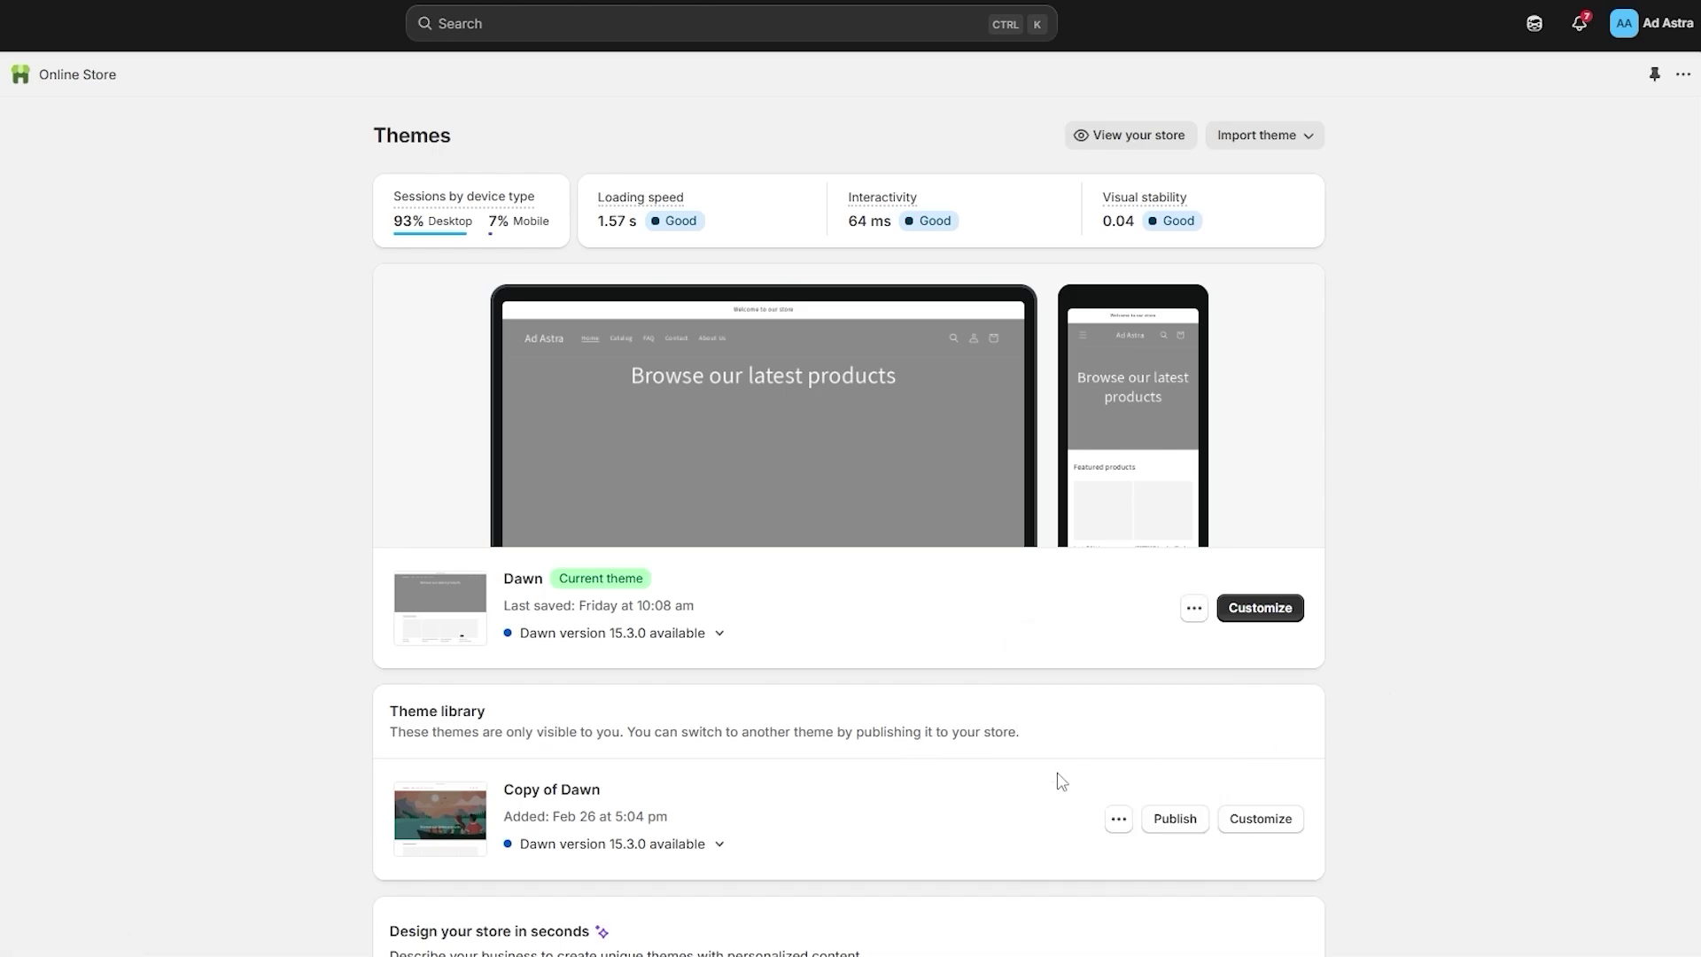
pyautogui.click(1119, 818)
pyautogui.click(1047, 780)
pyautogui.click(992, 540)
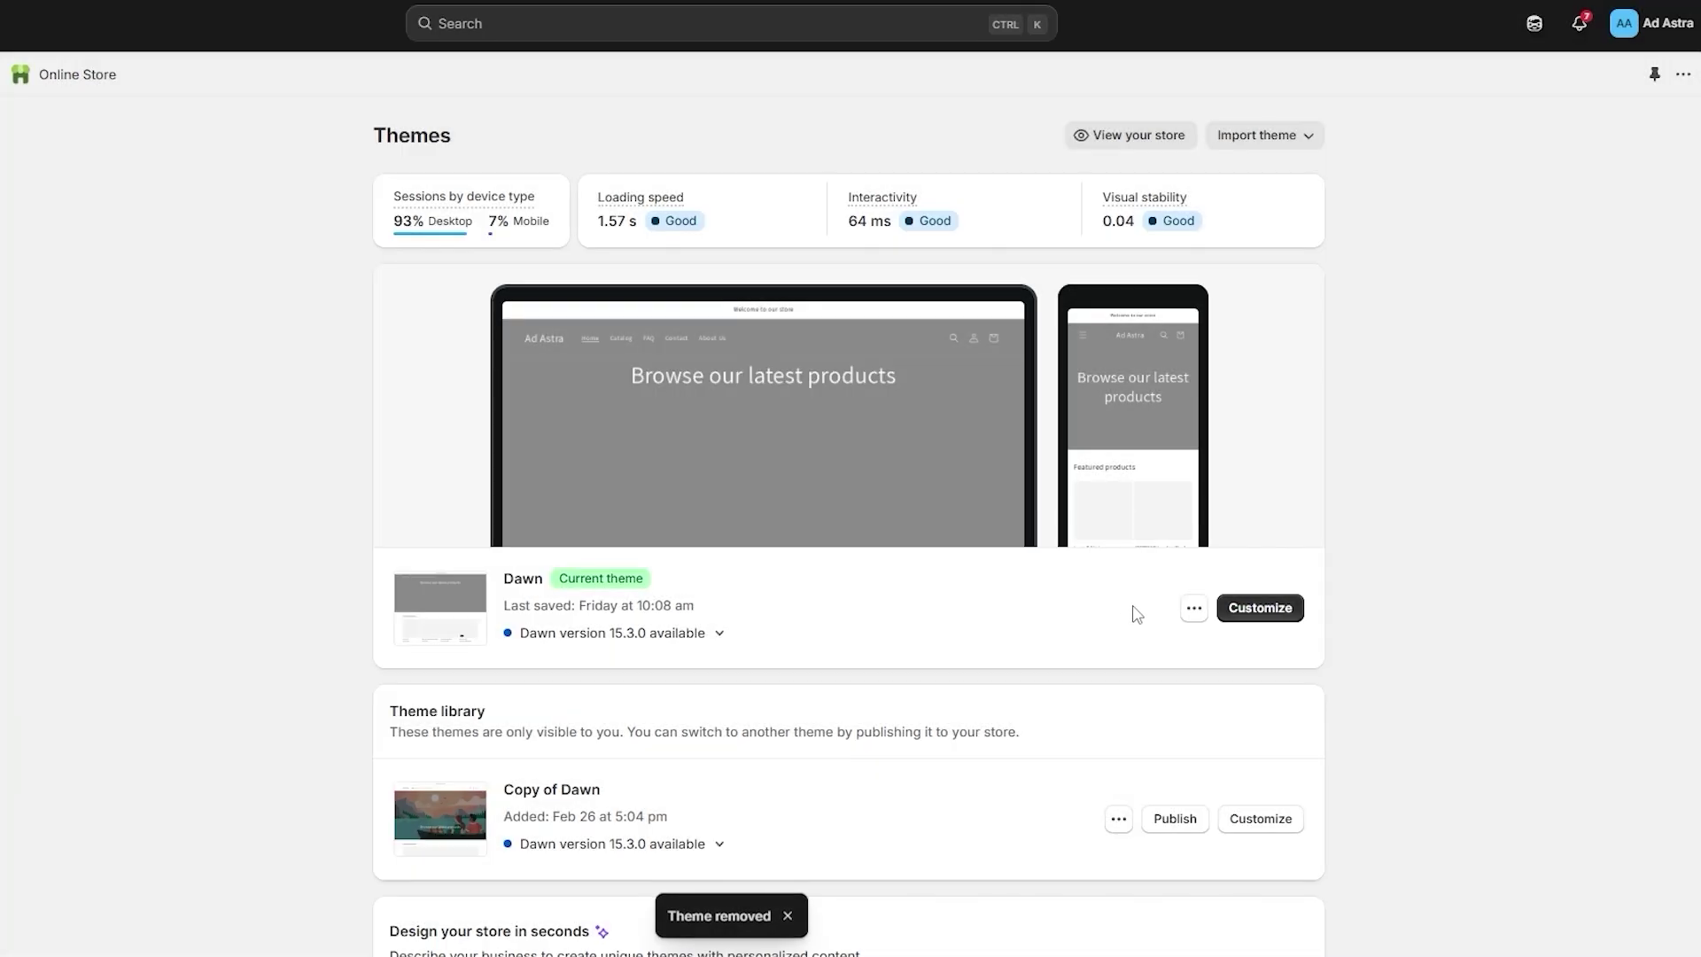
# Duplicate the live Dawn theme and watch the new Copy of Dawn still copying.
pyautogui.click(1194, 607)
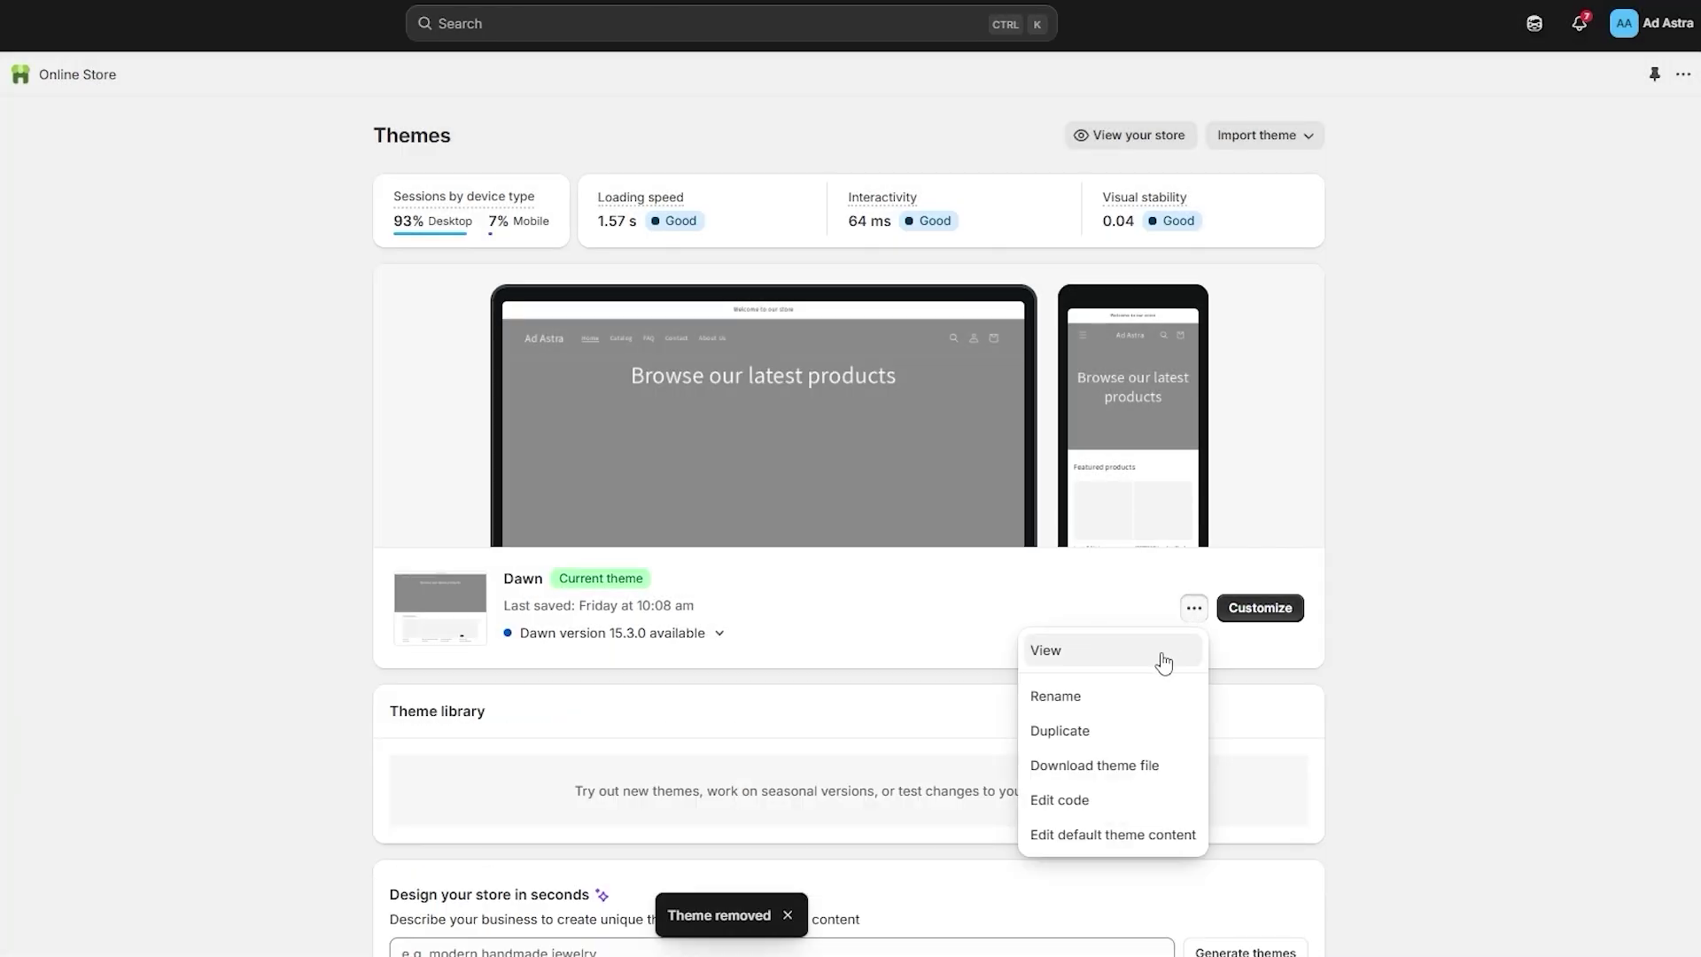
pyautogui.click(1105, 742)
pyautogui.scroll(-5, 268, 705)
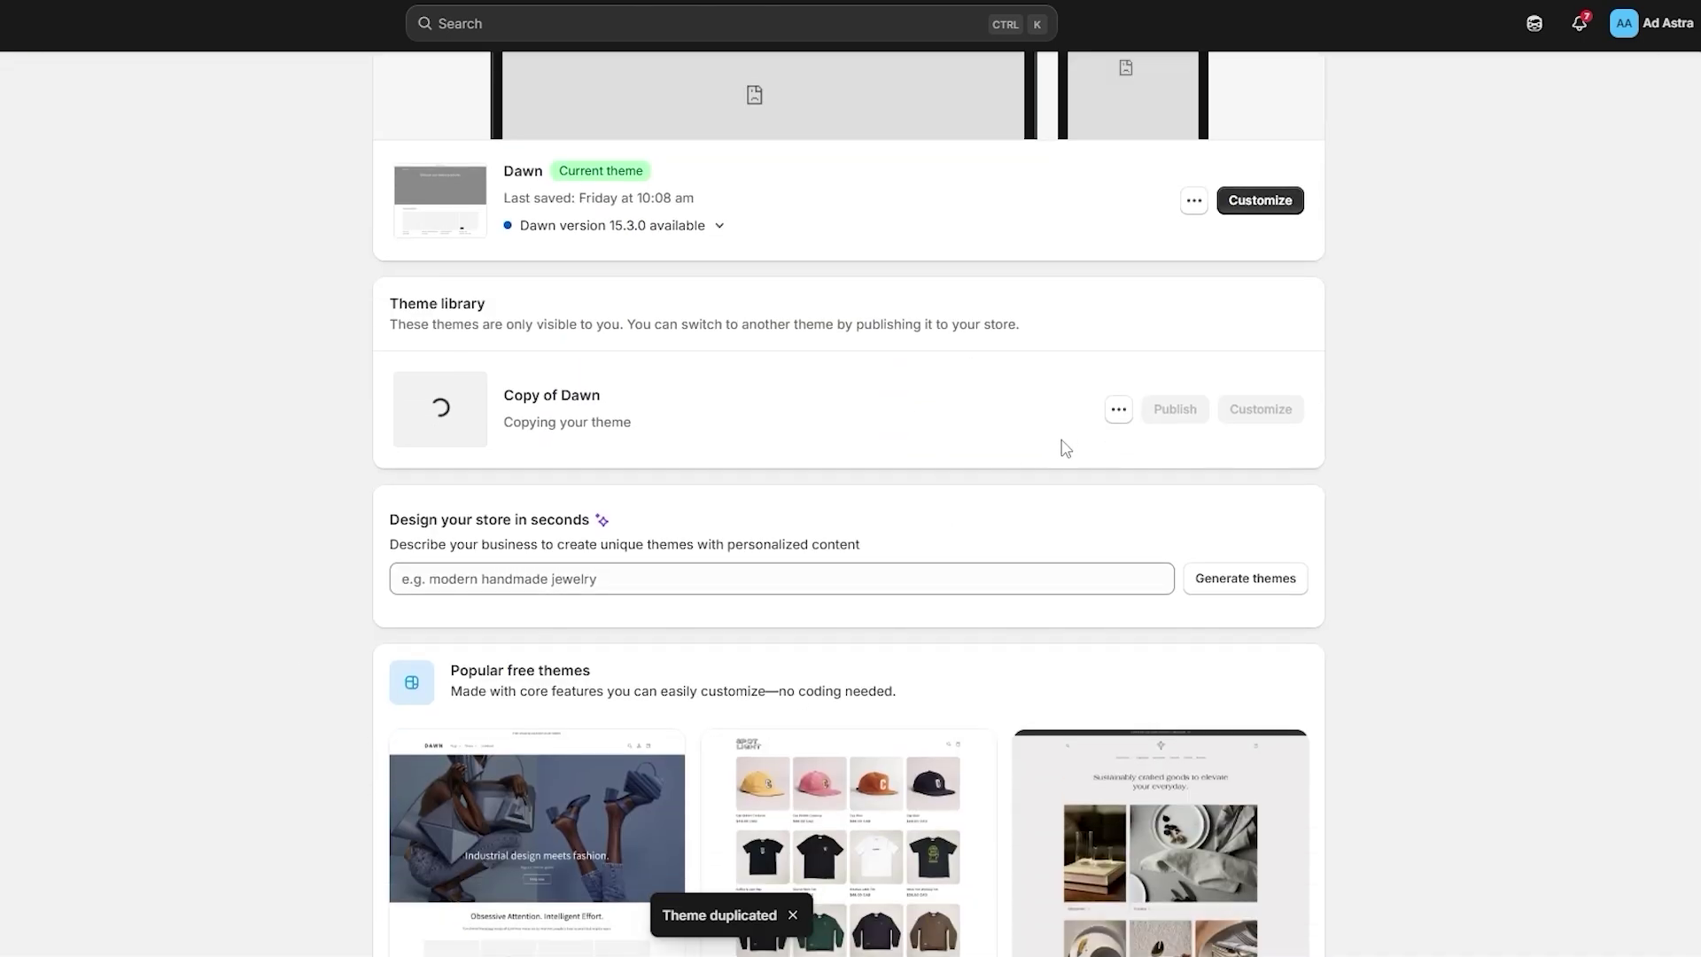
pyautogui.scroll(5, 837, 531)
pyautogui.scroll(-4, 901, 576)
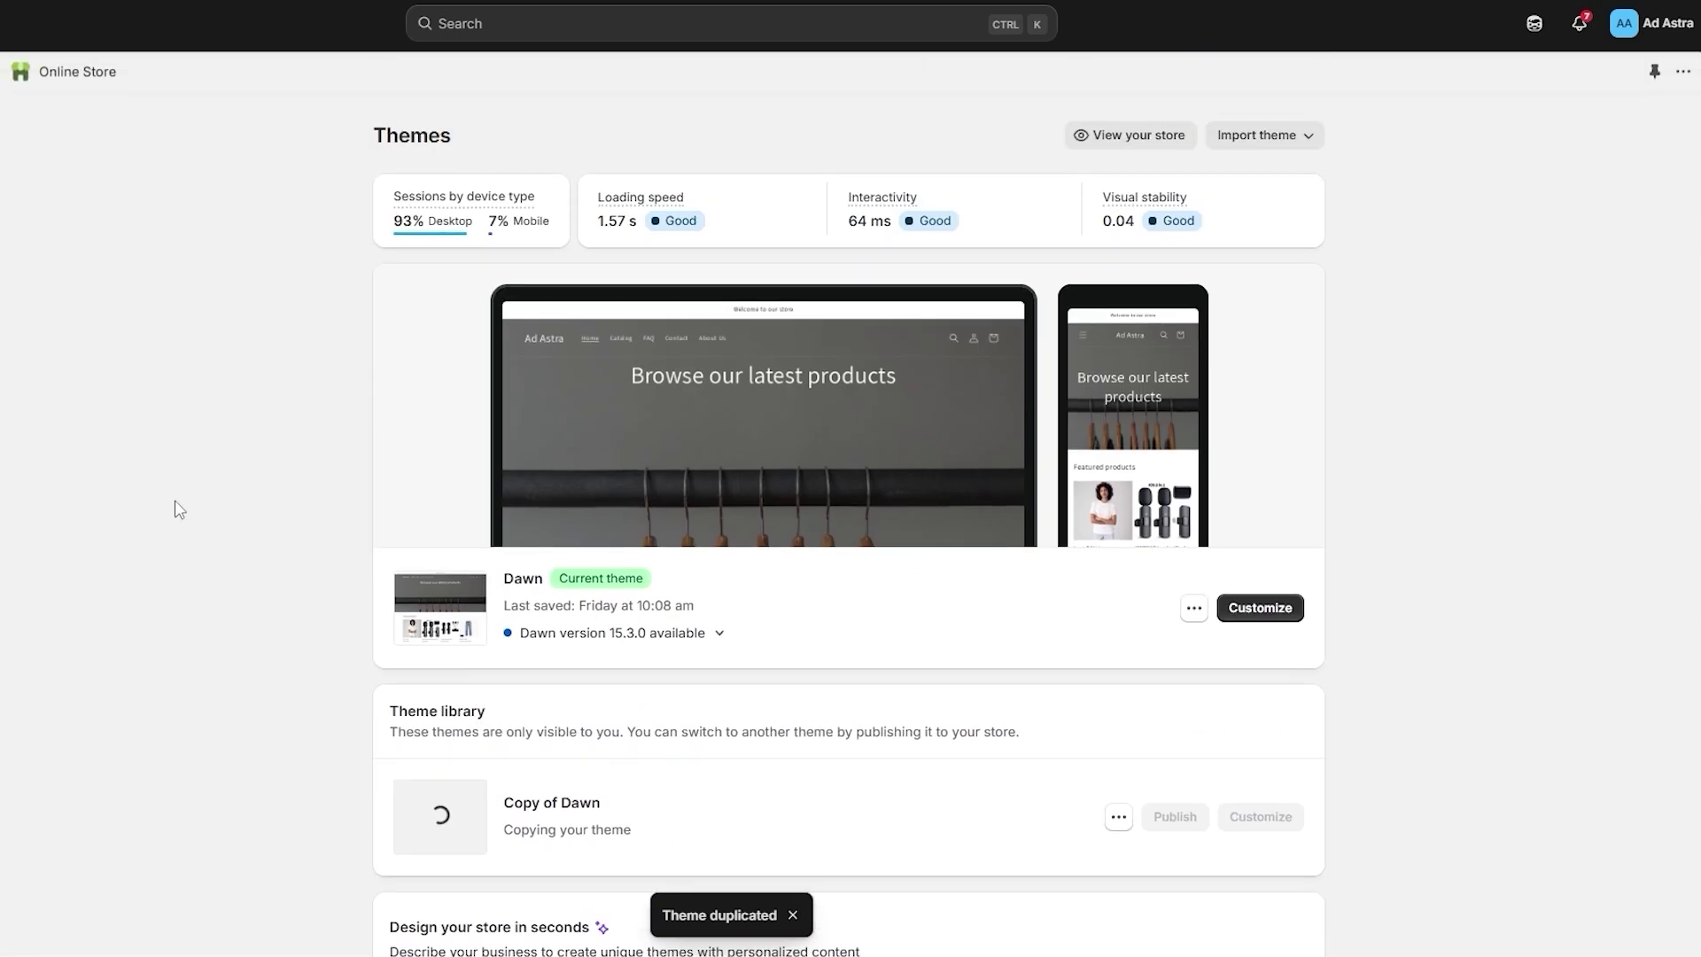
pyautogui.scroll(4, 174, 505)
pyautogui.scroll(-2, 1036, 531)
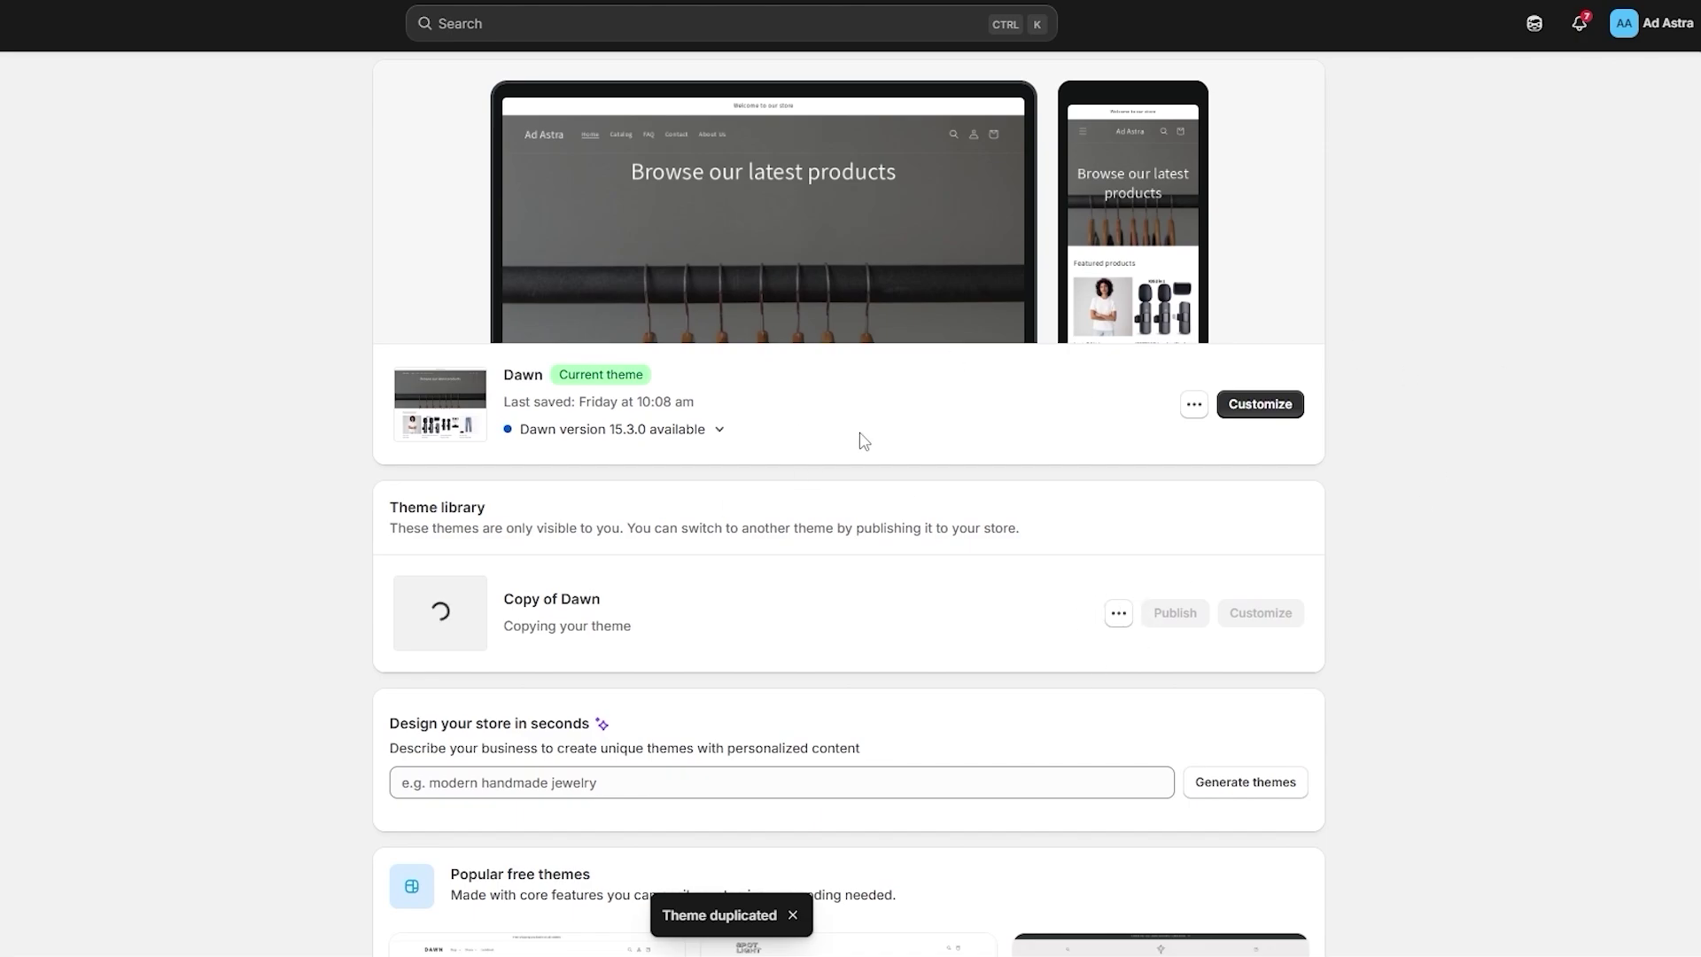
pyautogui.moveTo(531, 608); pyautogui.dragTo(592, 624)
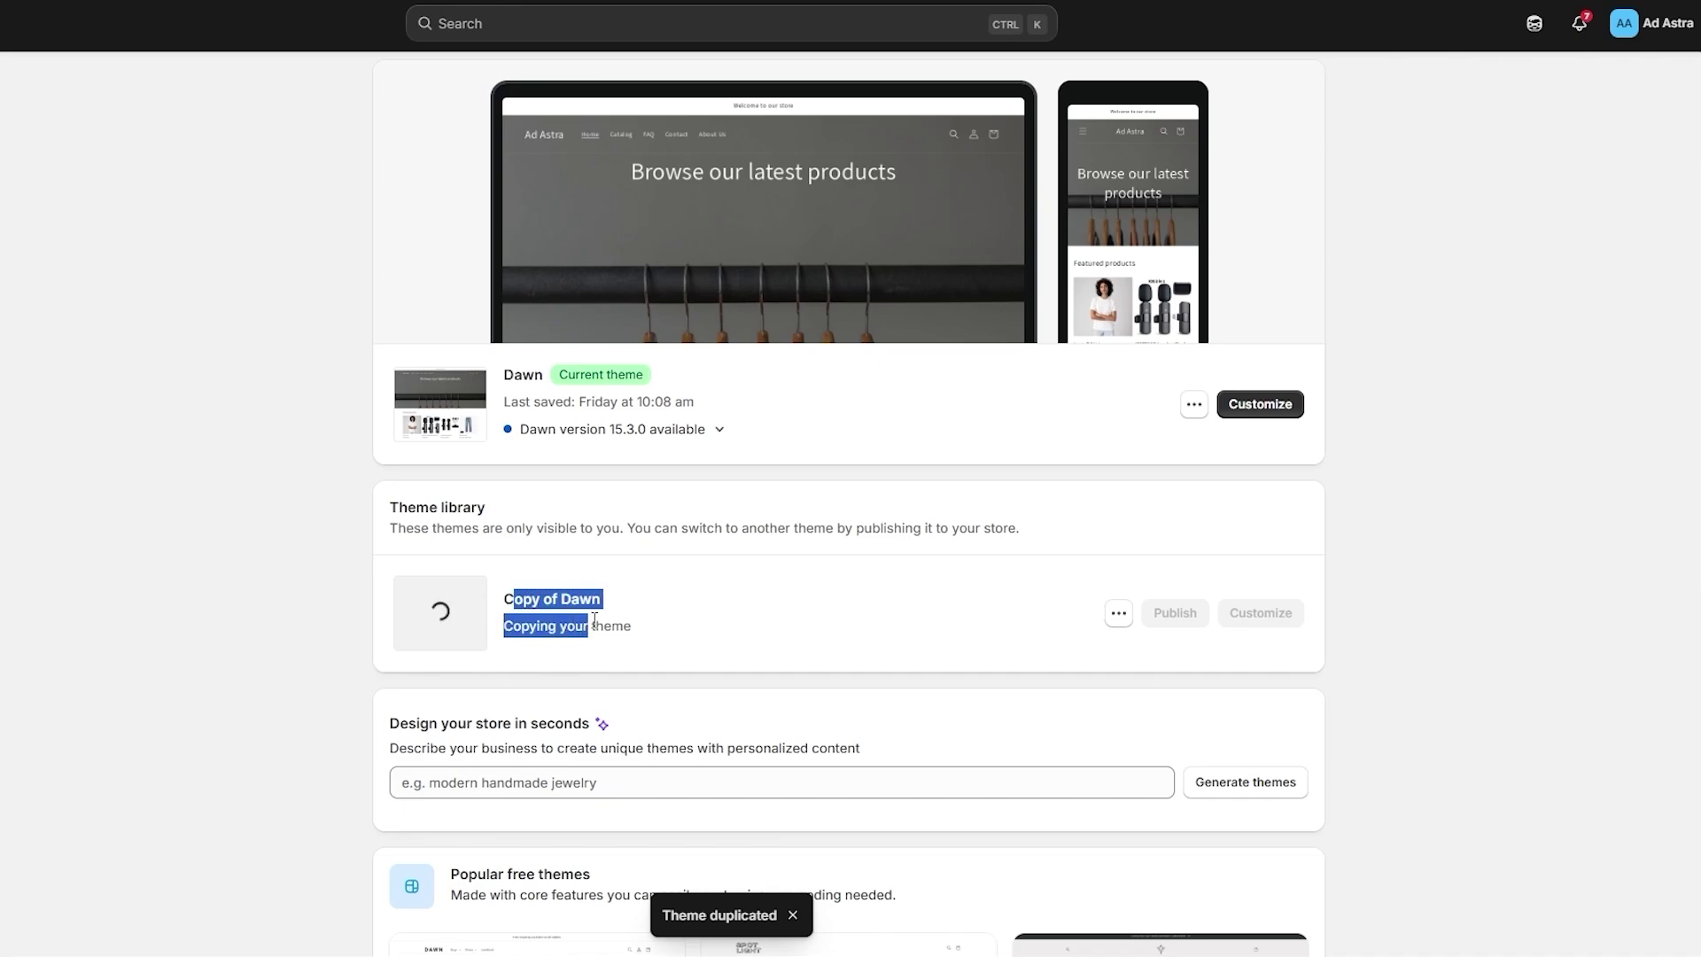
pyautogui.click(753, 614)
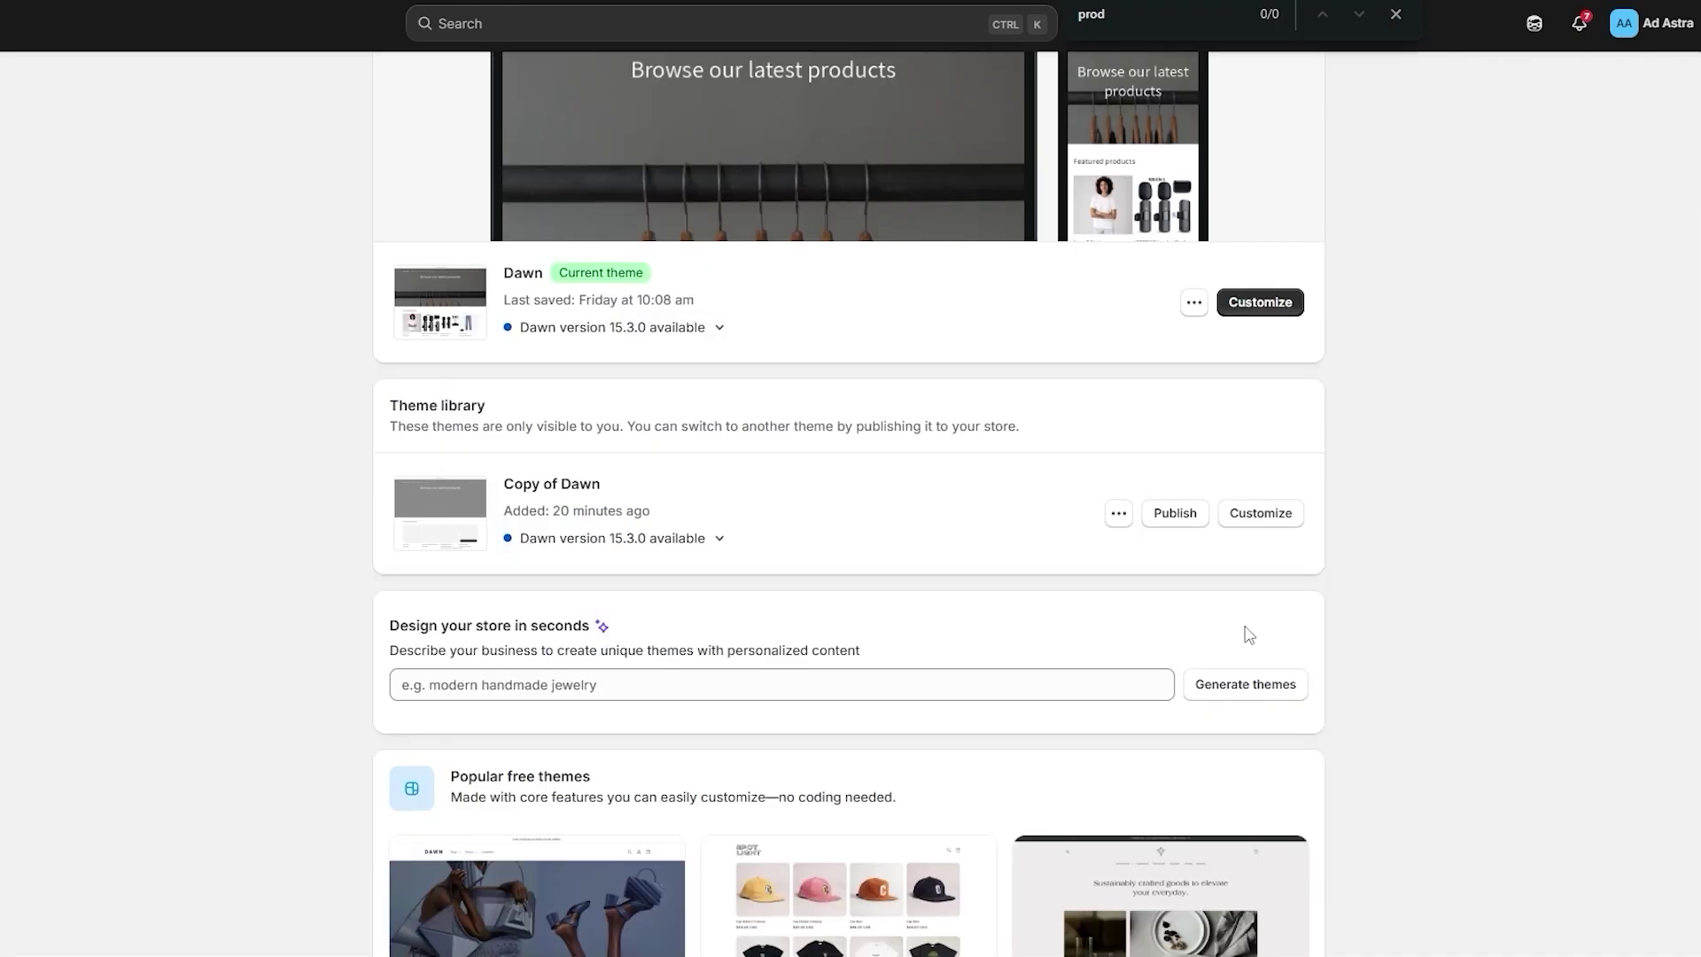
pyautogui.click(1119, 515)
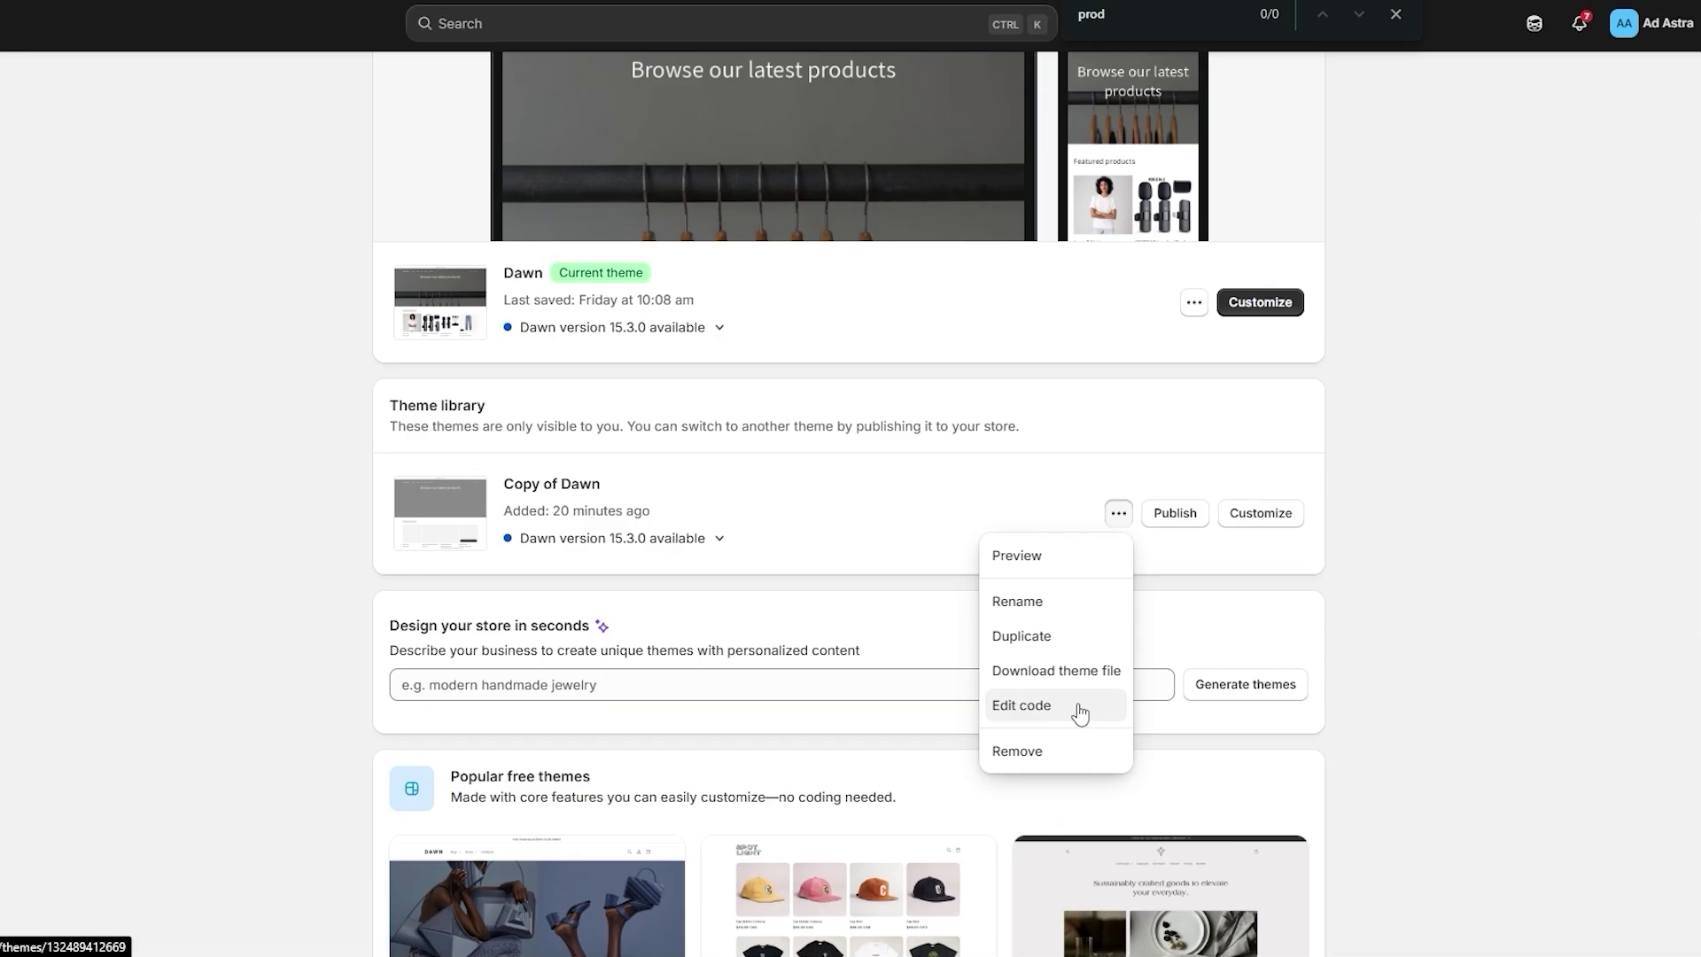
pyautogui.click(1008, 713)
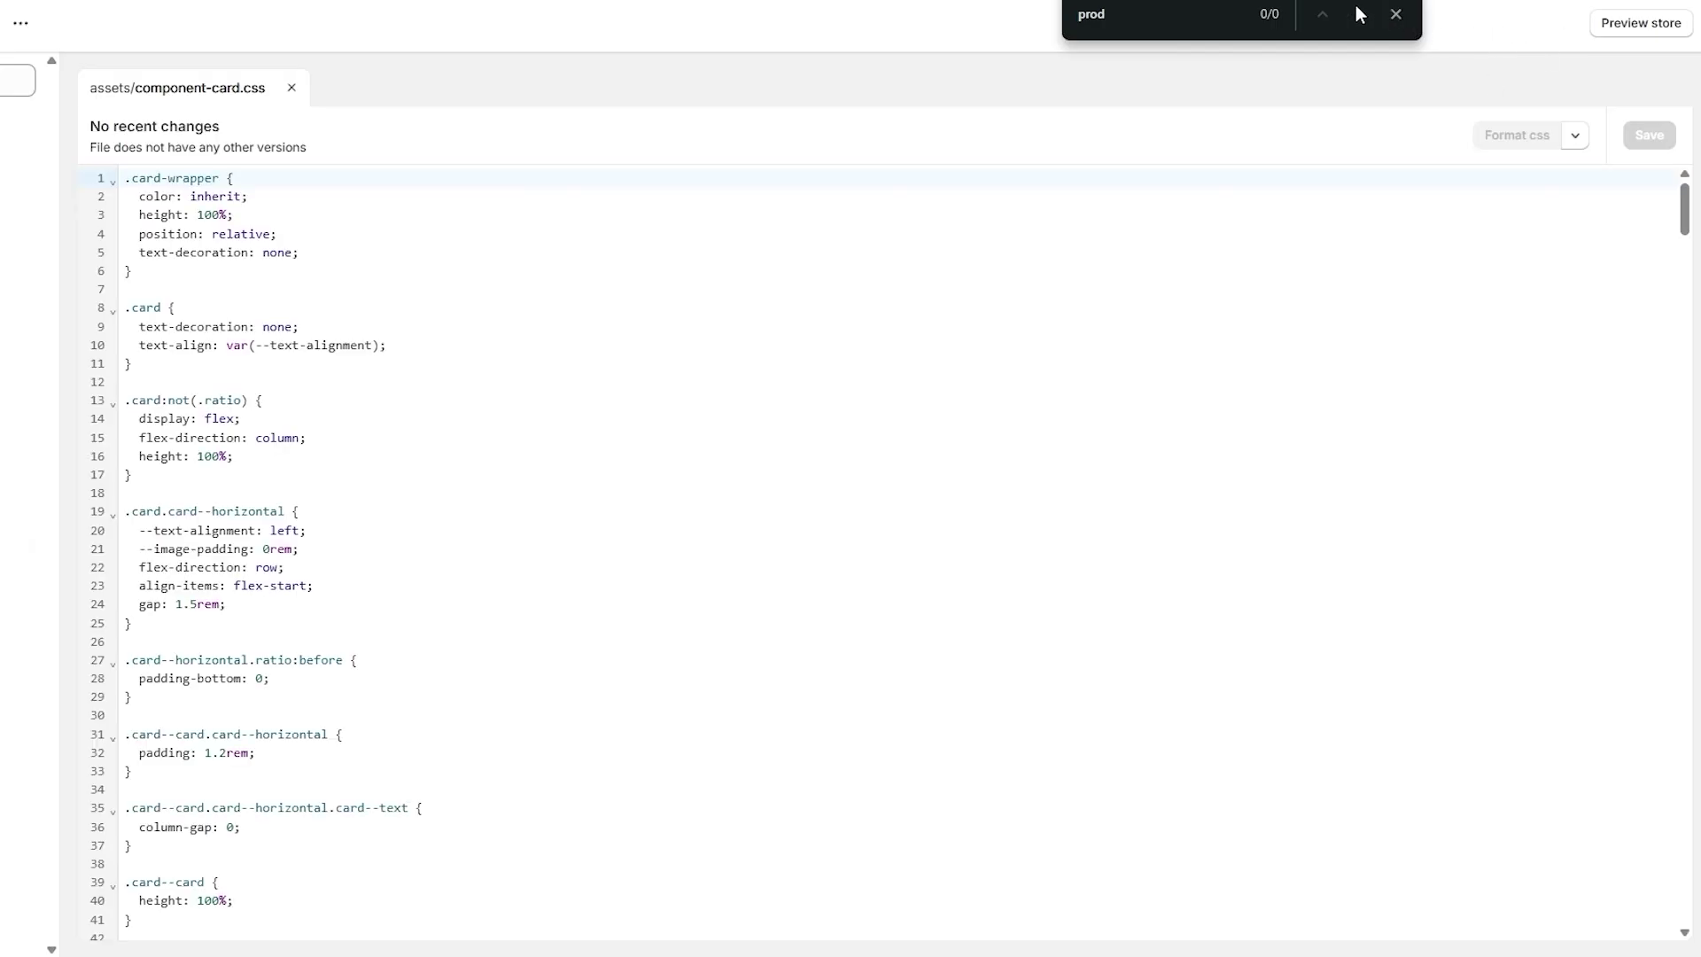
pyautogui.click(1396, 15)
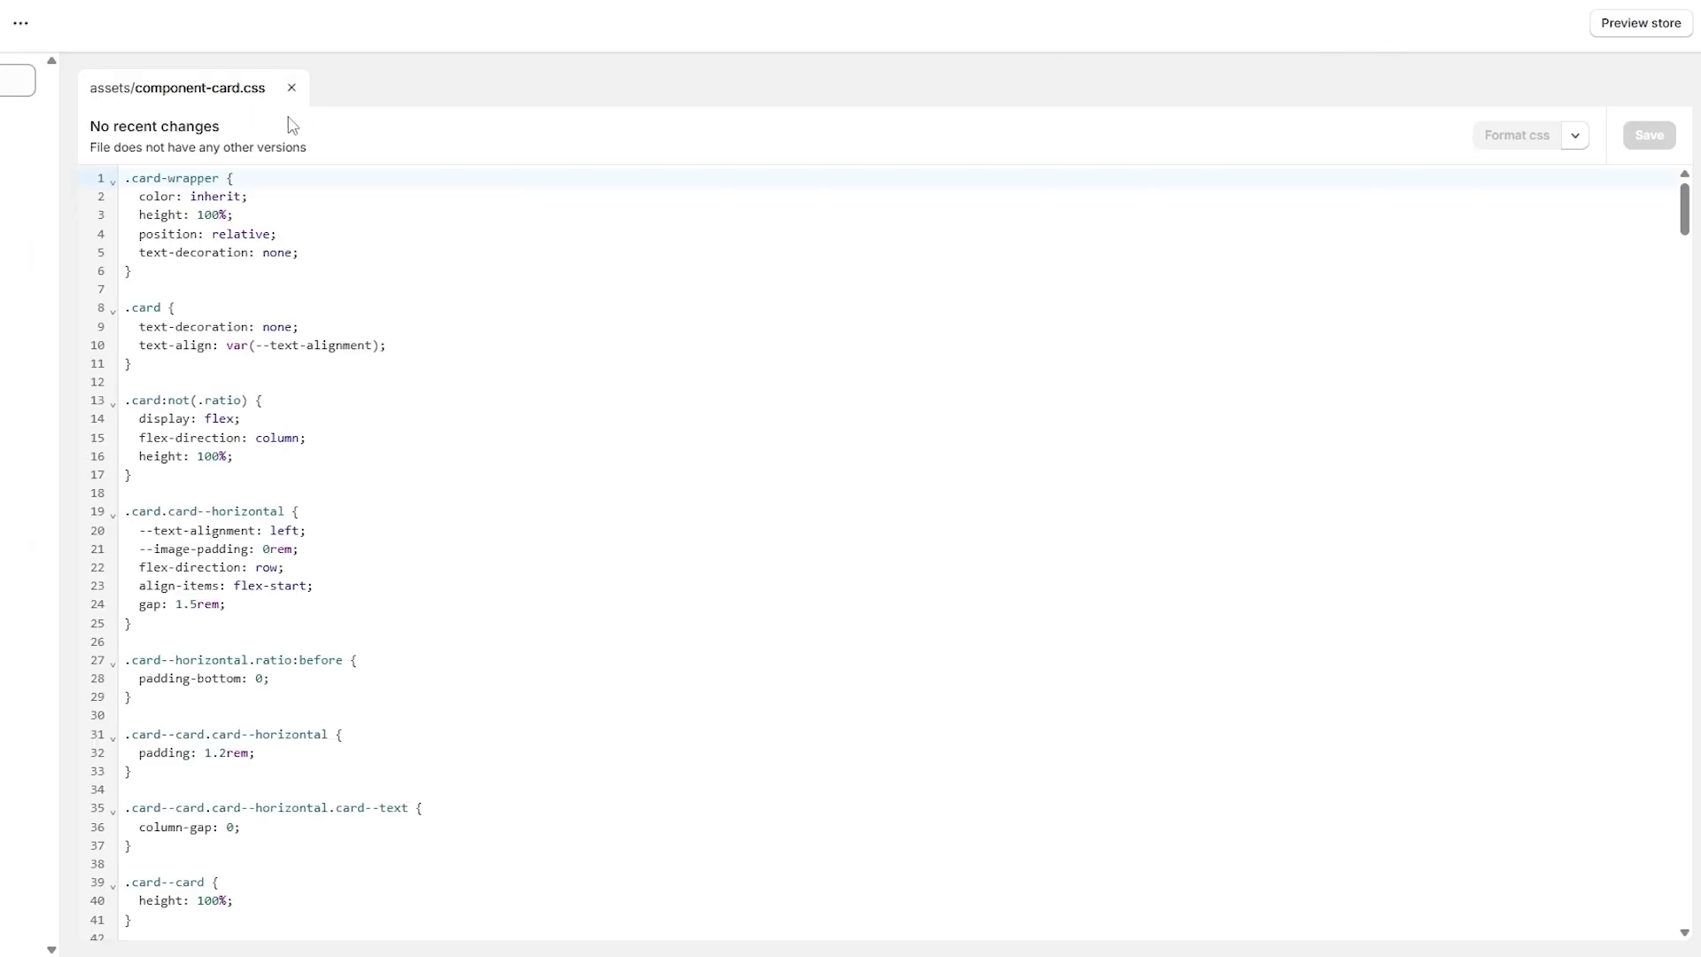
pyautogui.scroll(-20, 282, 454)
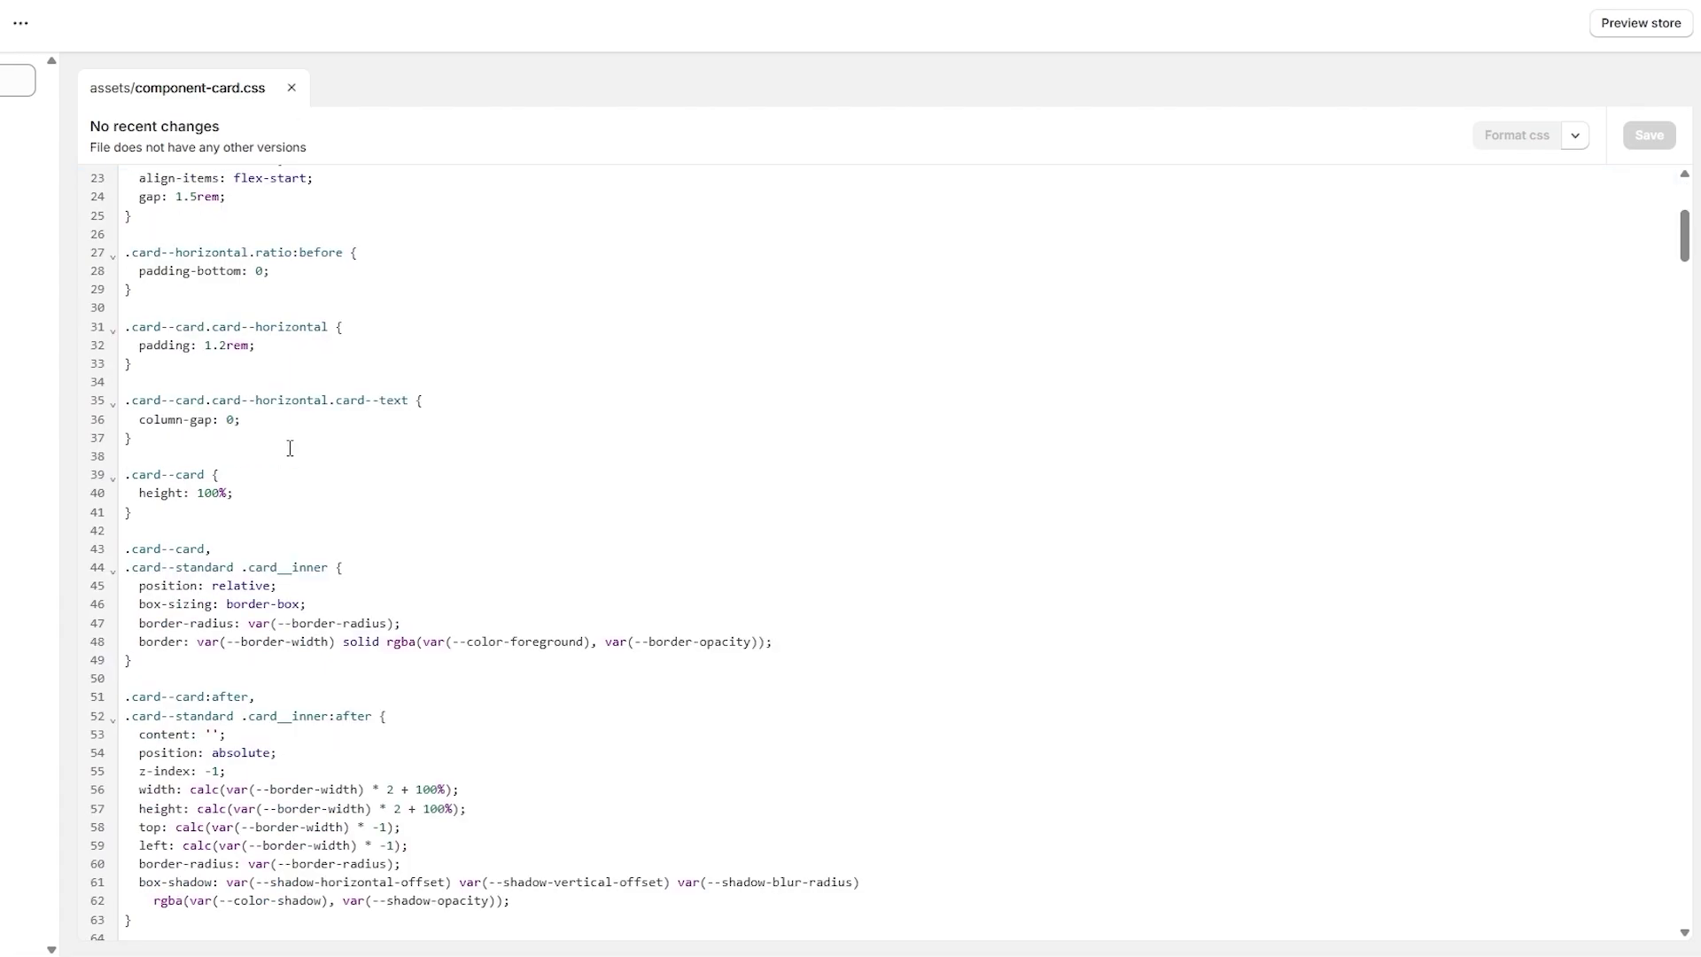
pyautogui.scroll(-20, 282, 455)
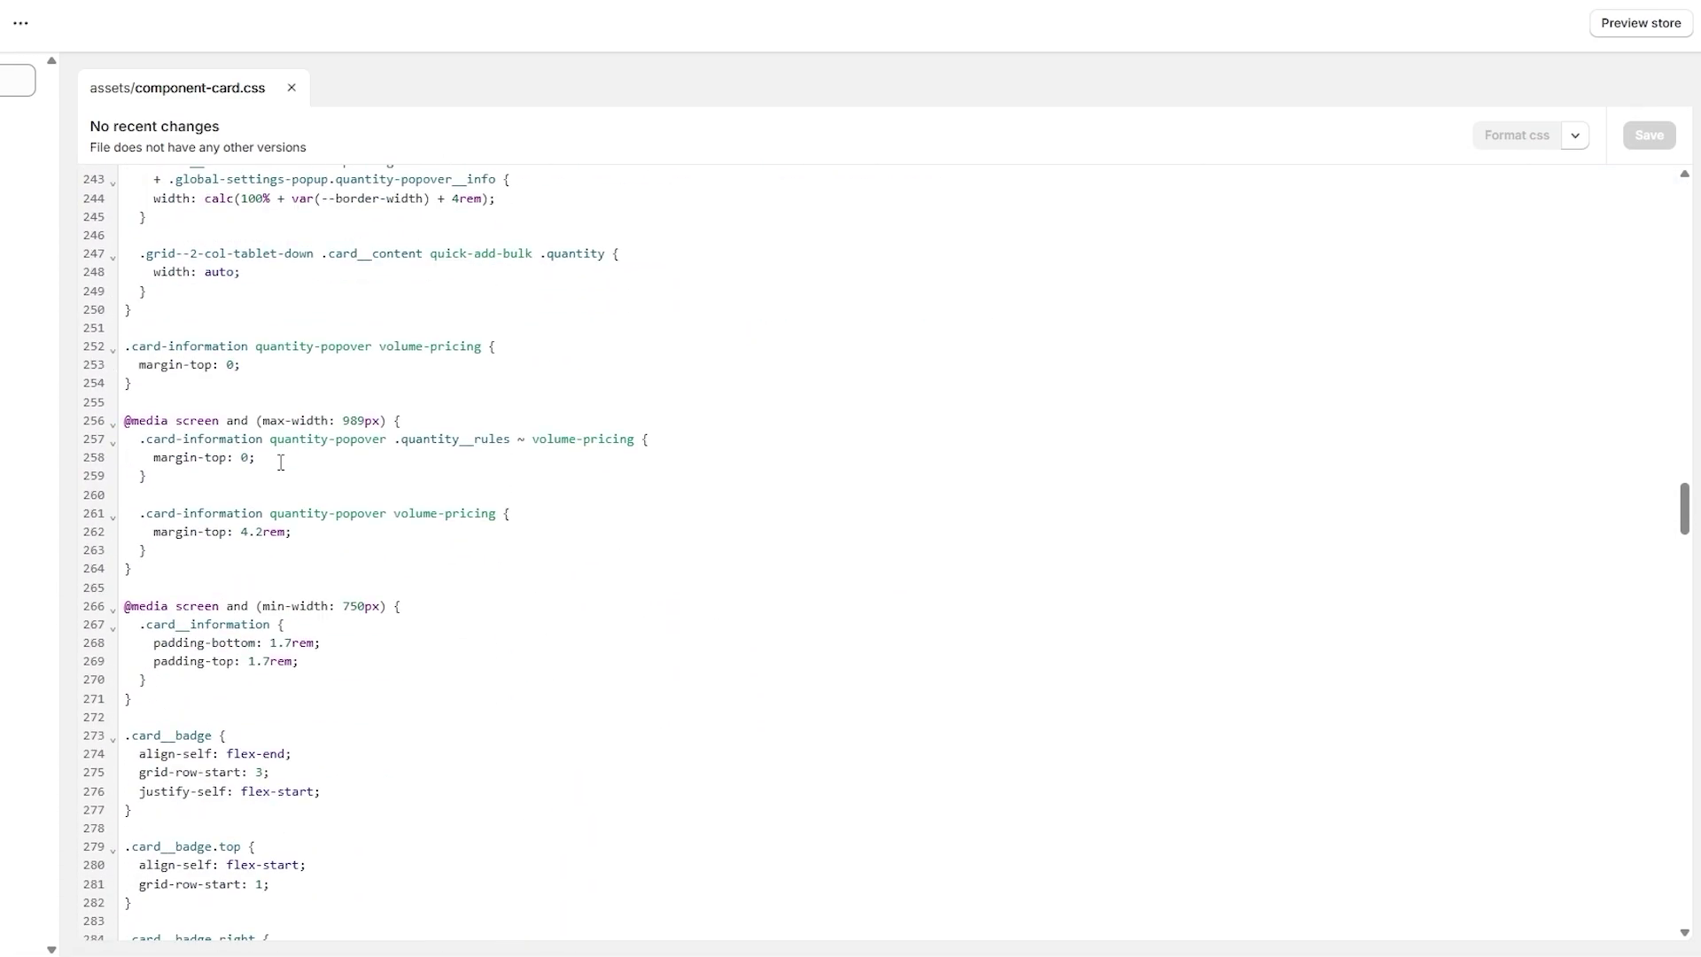
pyautogui.scroll(-4, 281, 463)
pyautogui.scroll(3, 327, 505)
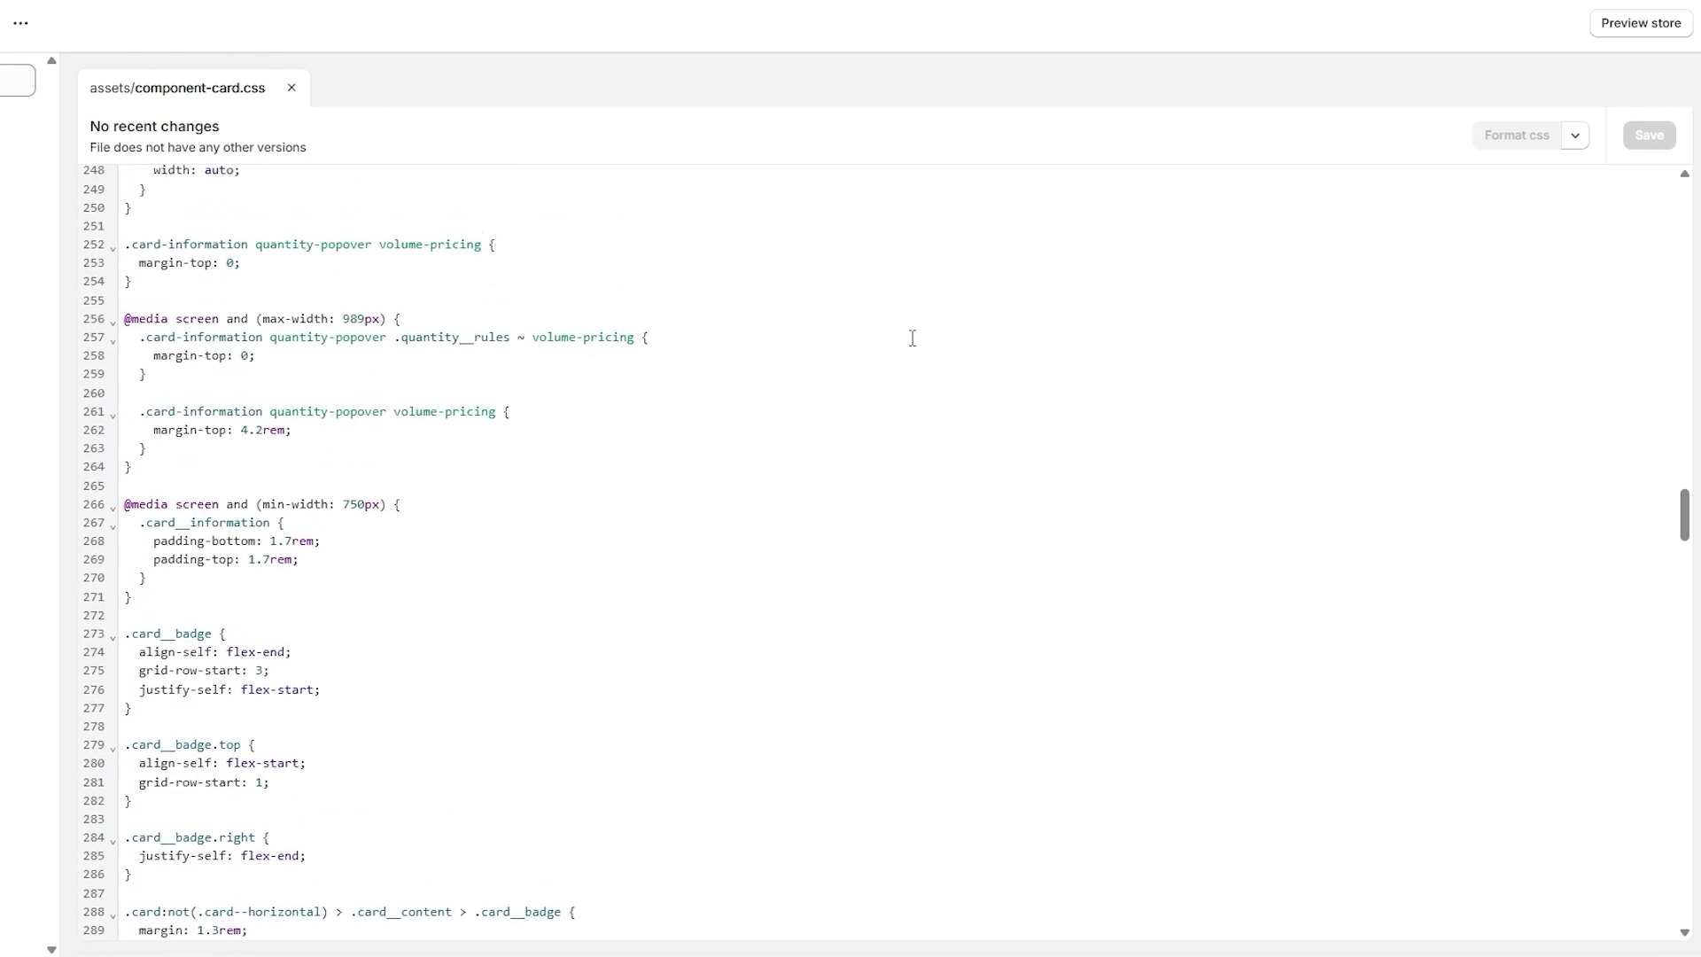
pyautogui.moveTo(1697, 524); pyautogui.dragTo(1695, 202)
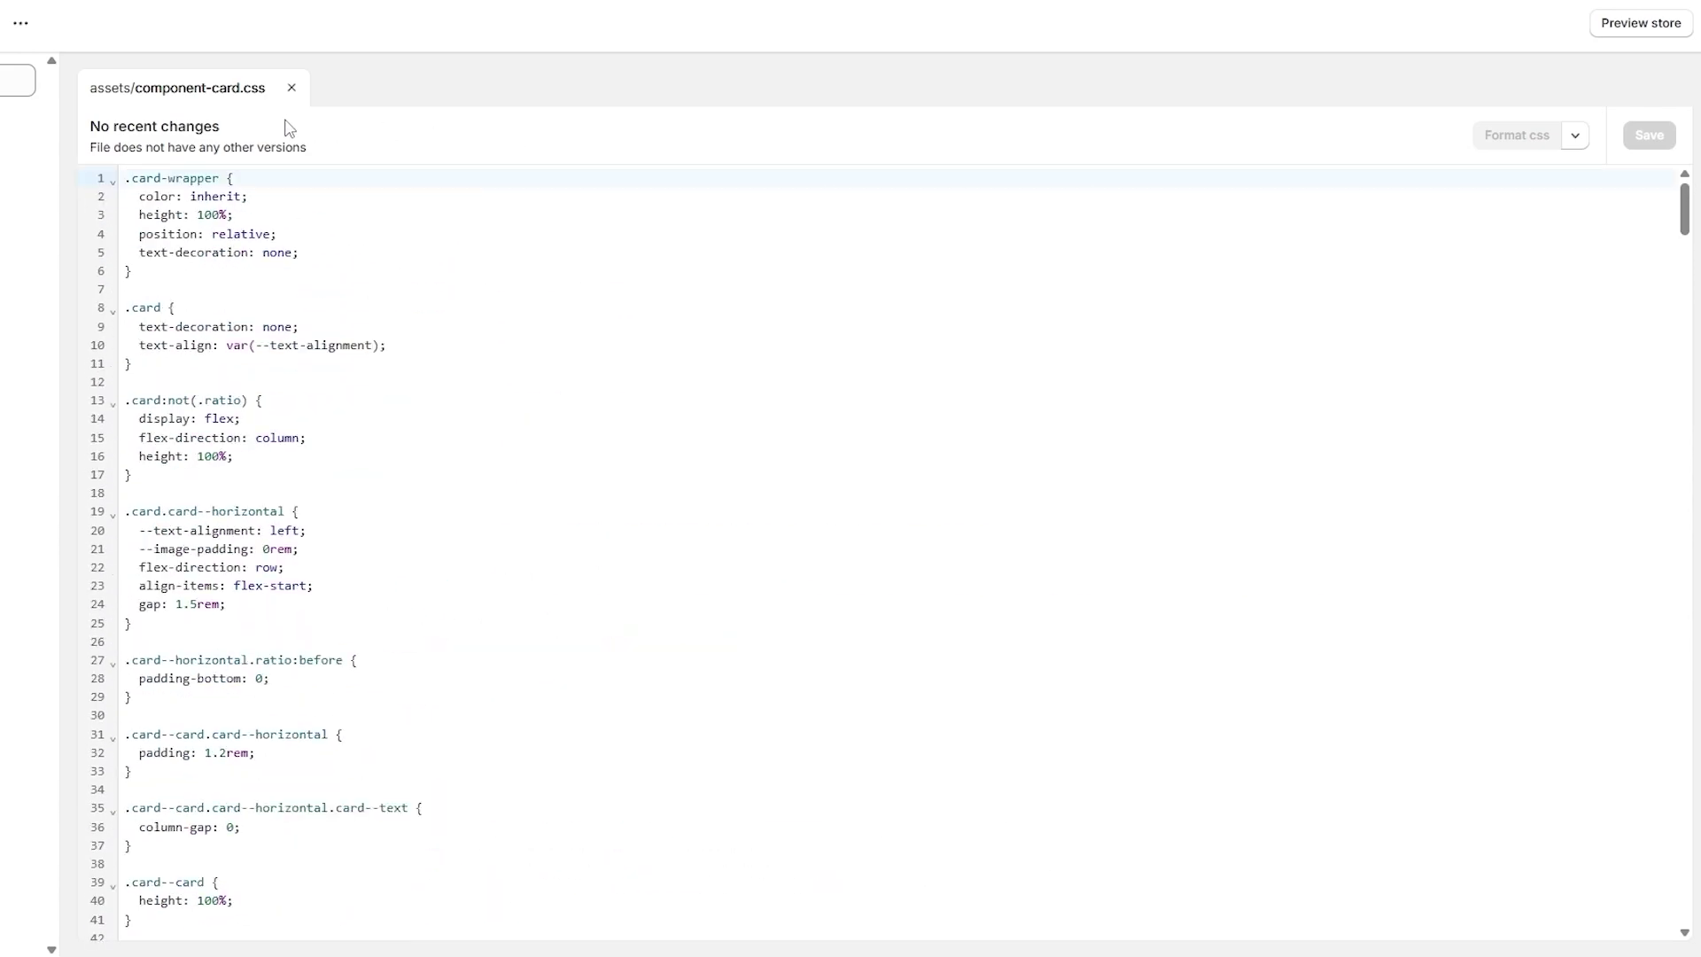
pyautogui.click(292, 86)
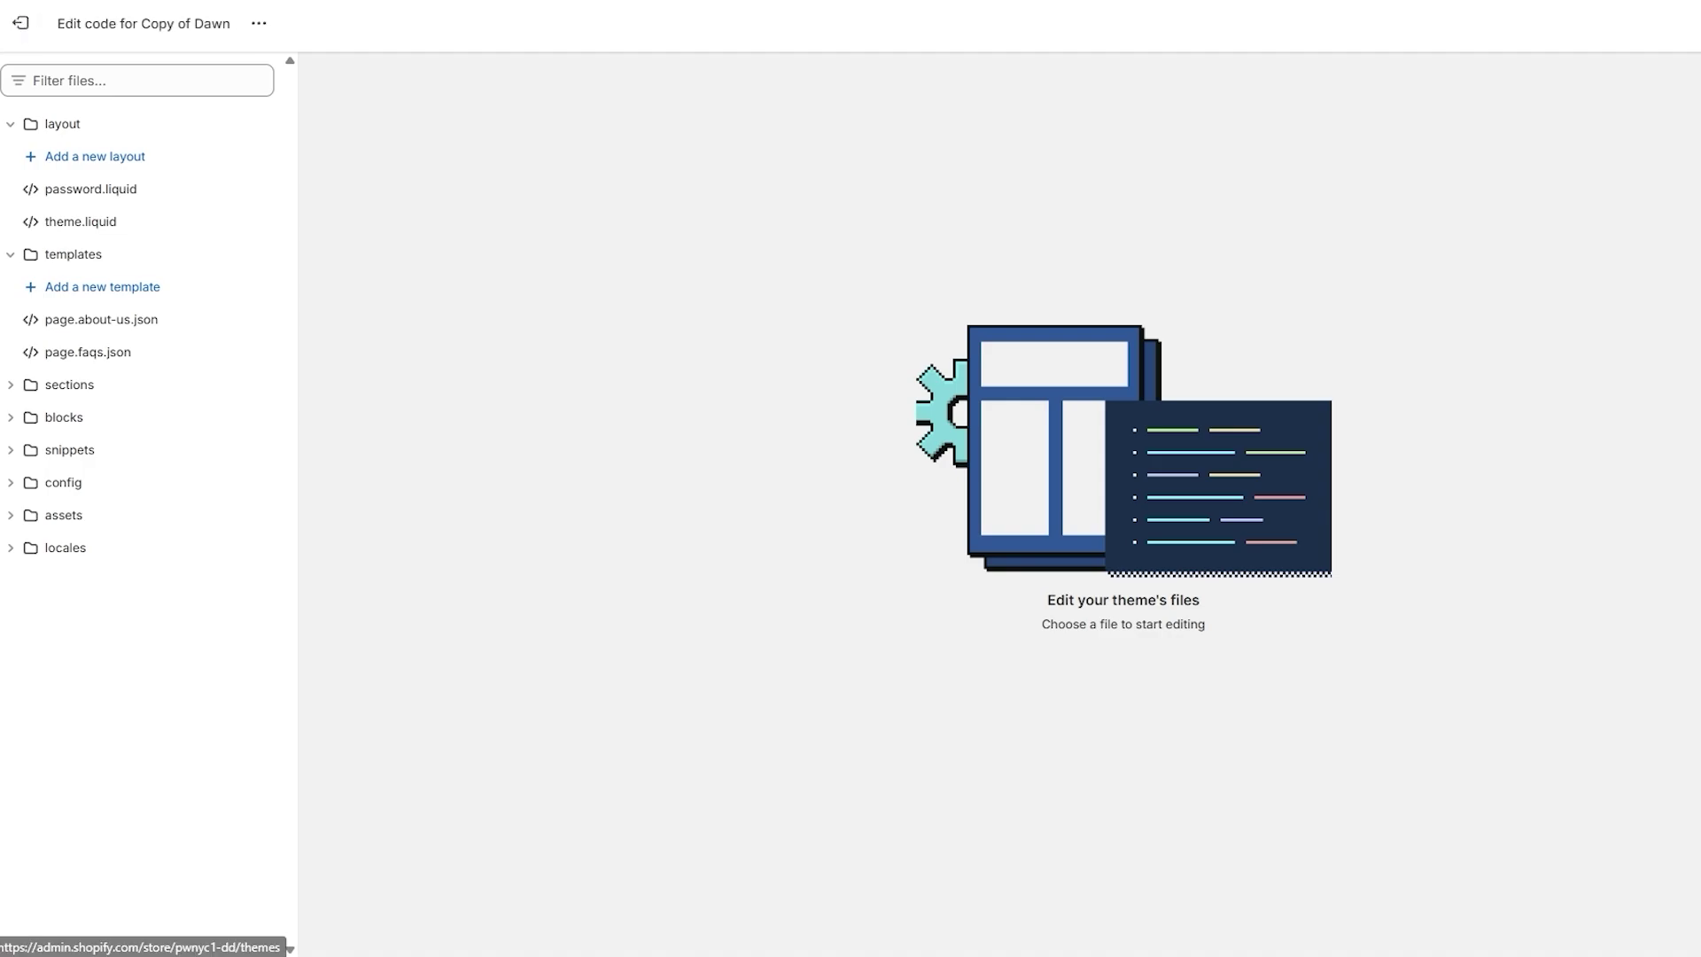
pyautogui.click(20, 23)
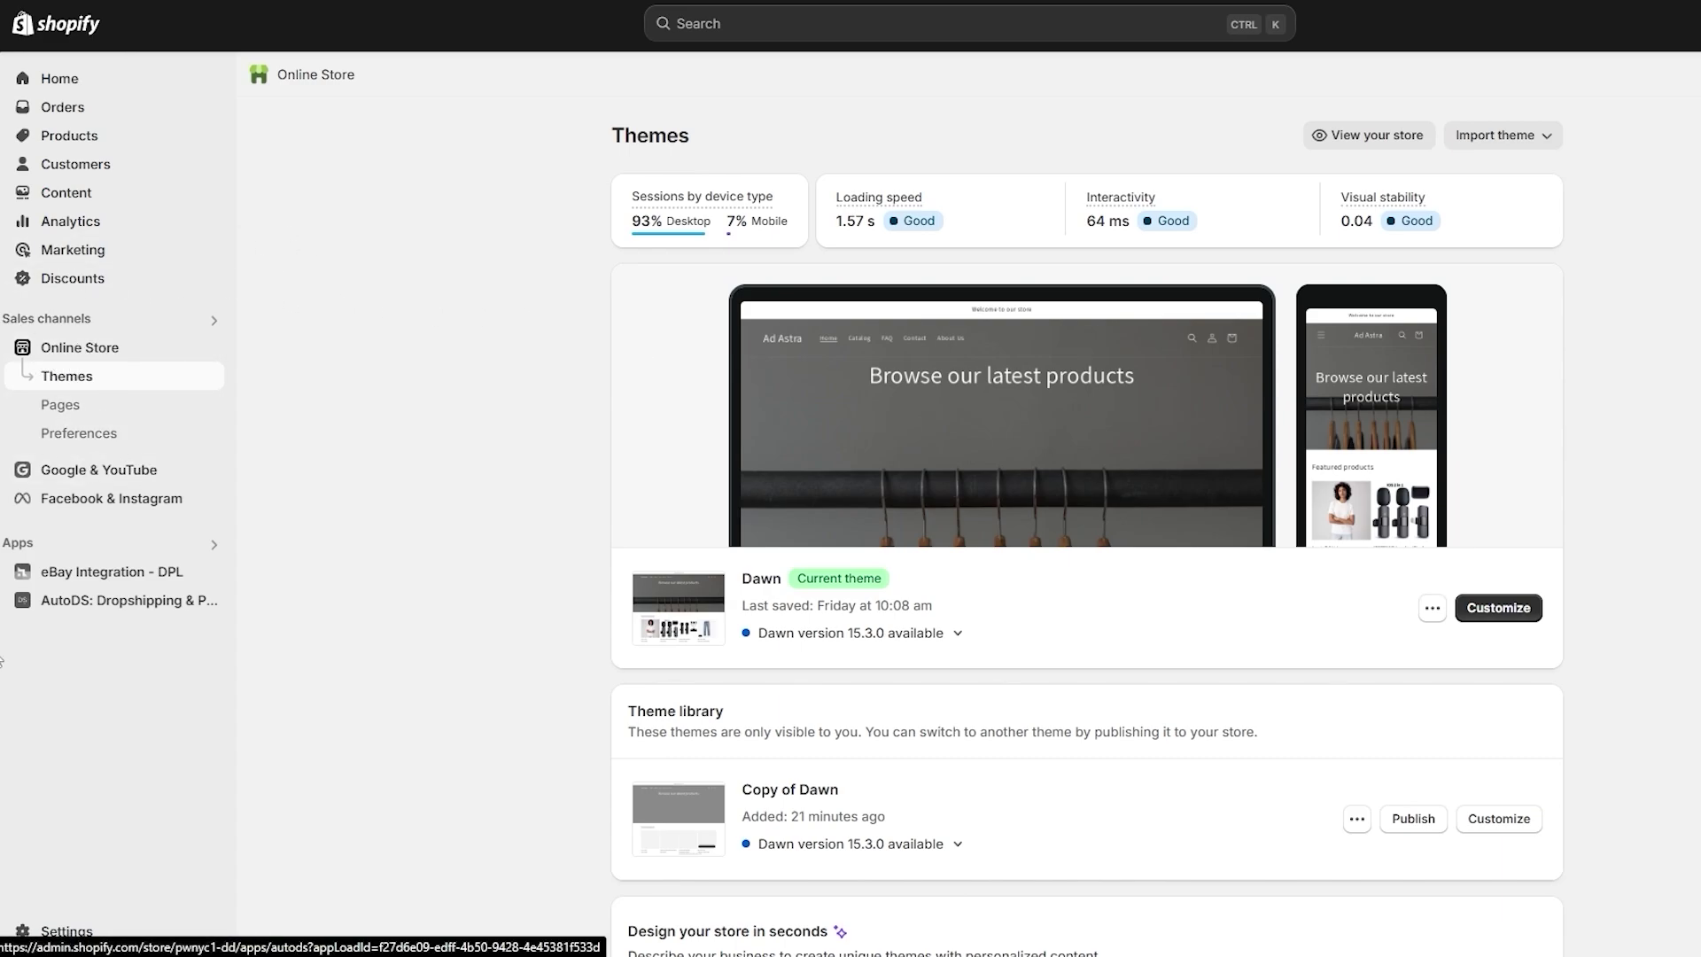
# Reach the Shopify App Store through Apps and the All recommended apps suggestions.
pyautogui.click(214, 545)
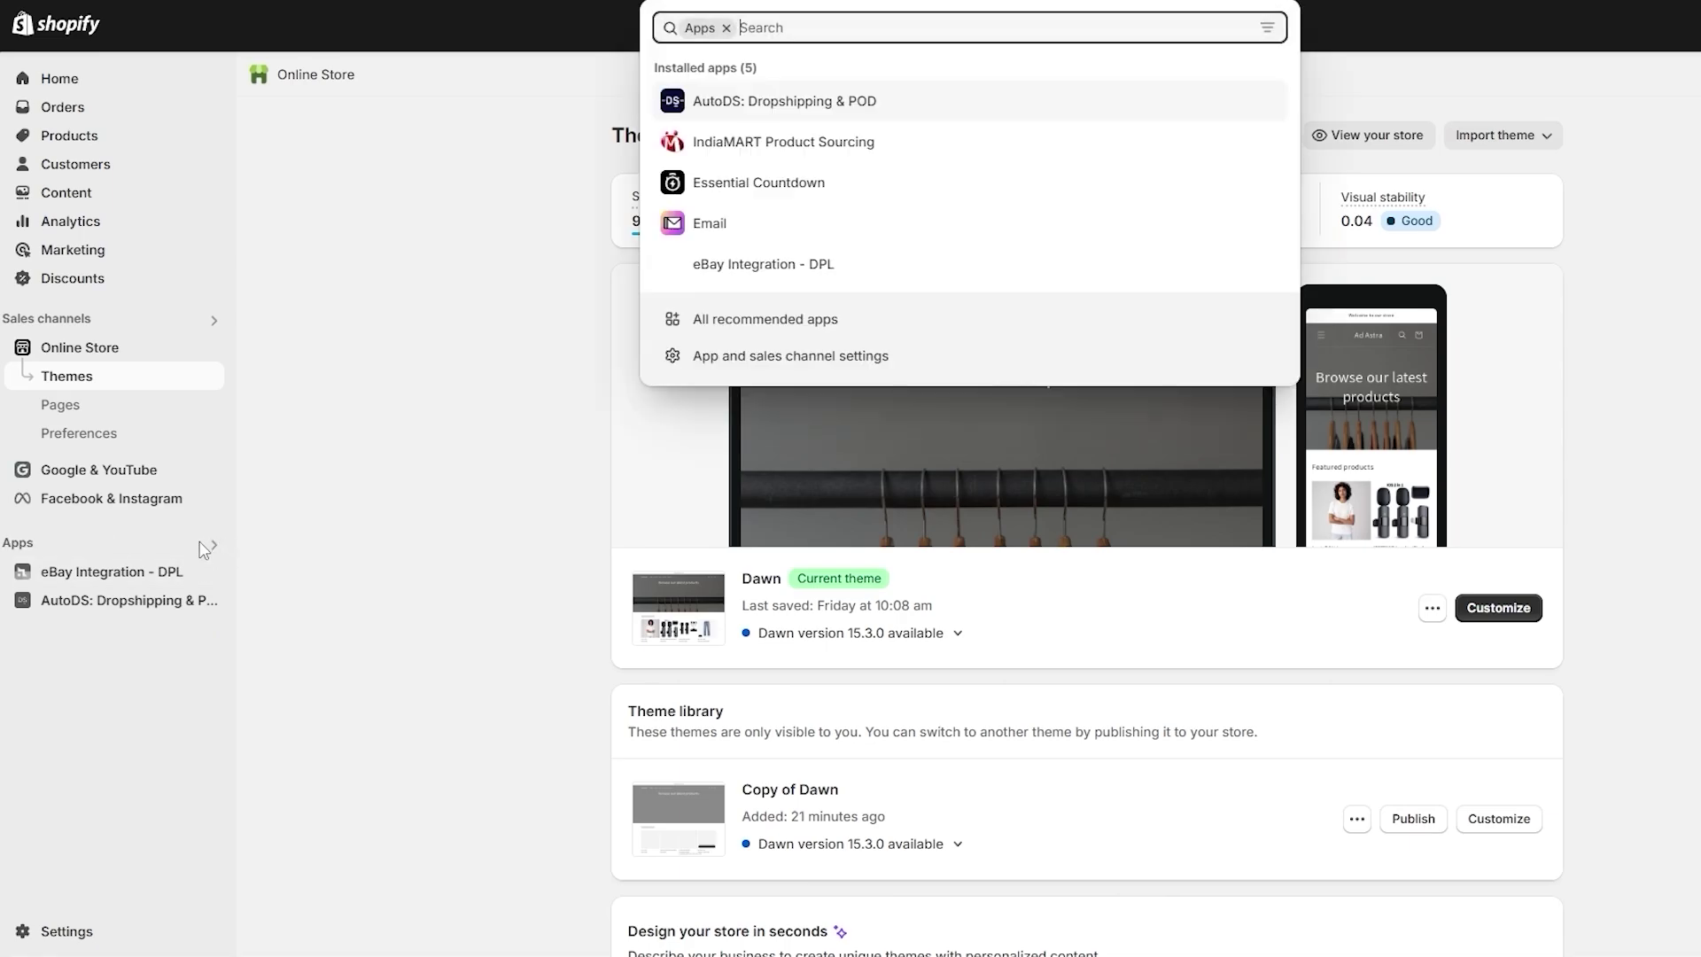
pyautogui.click(361, 544)
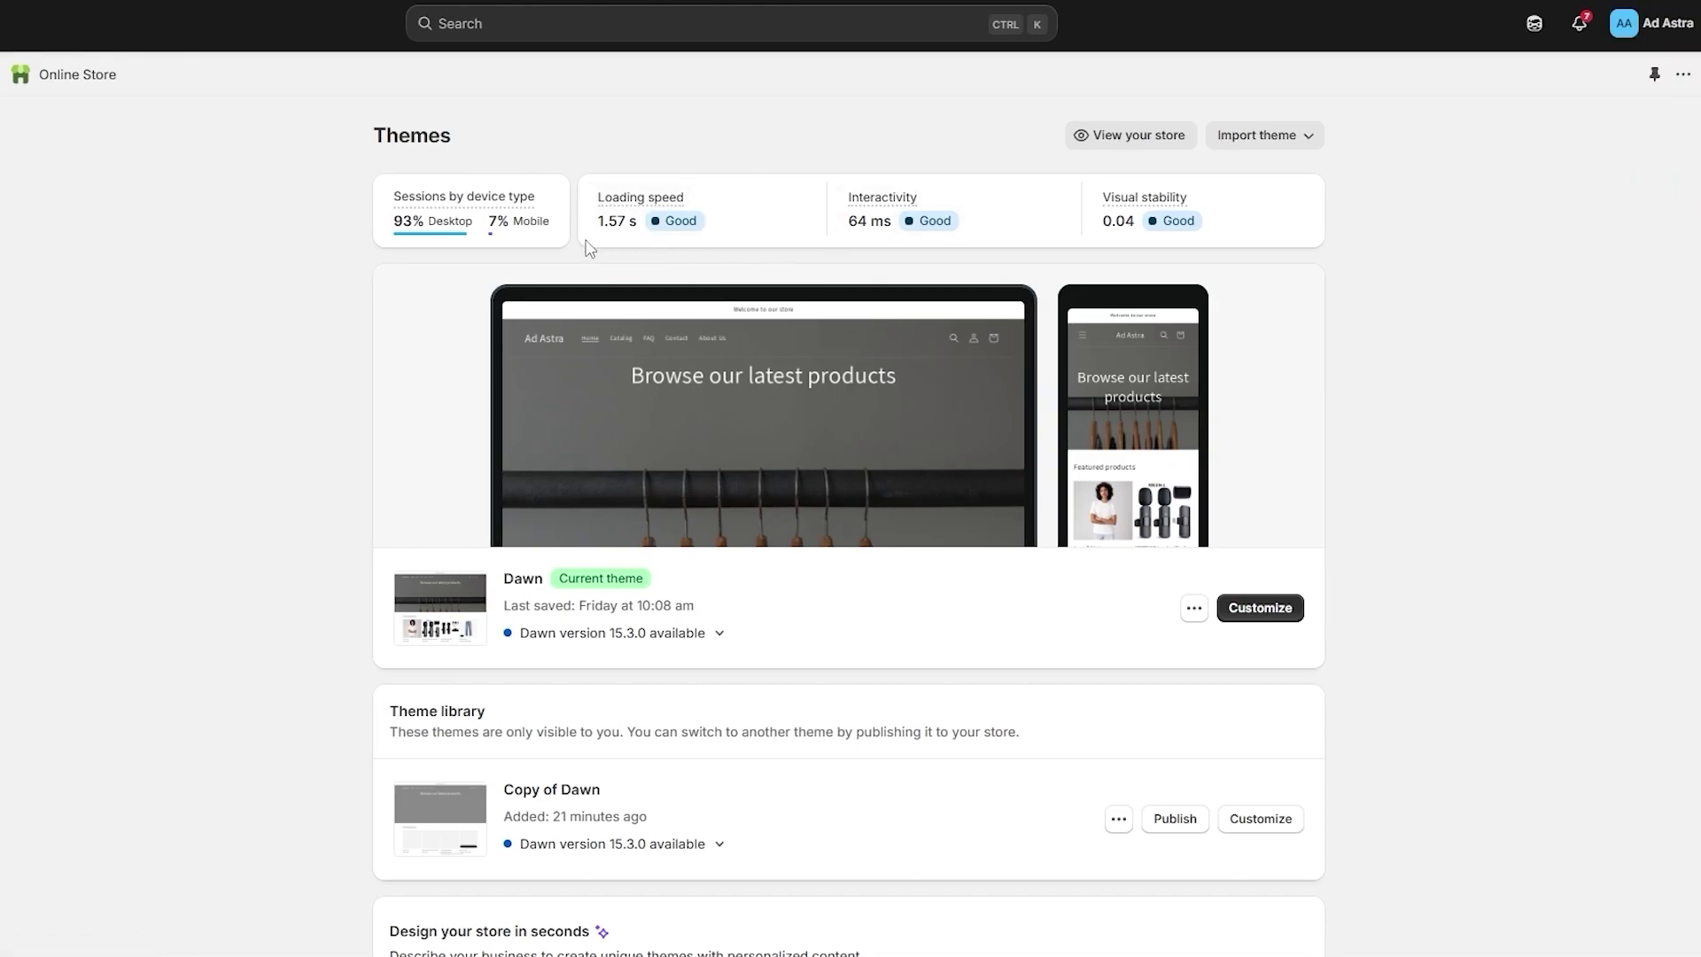
pyautogui.click(206, 546)
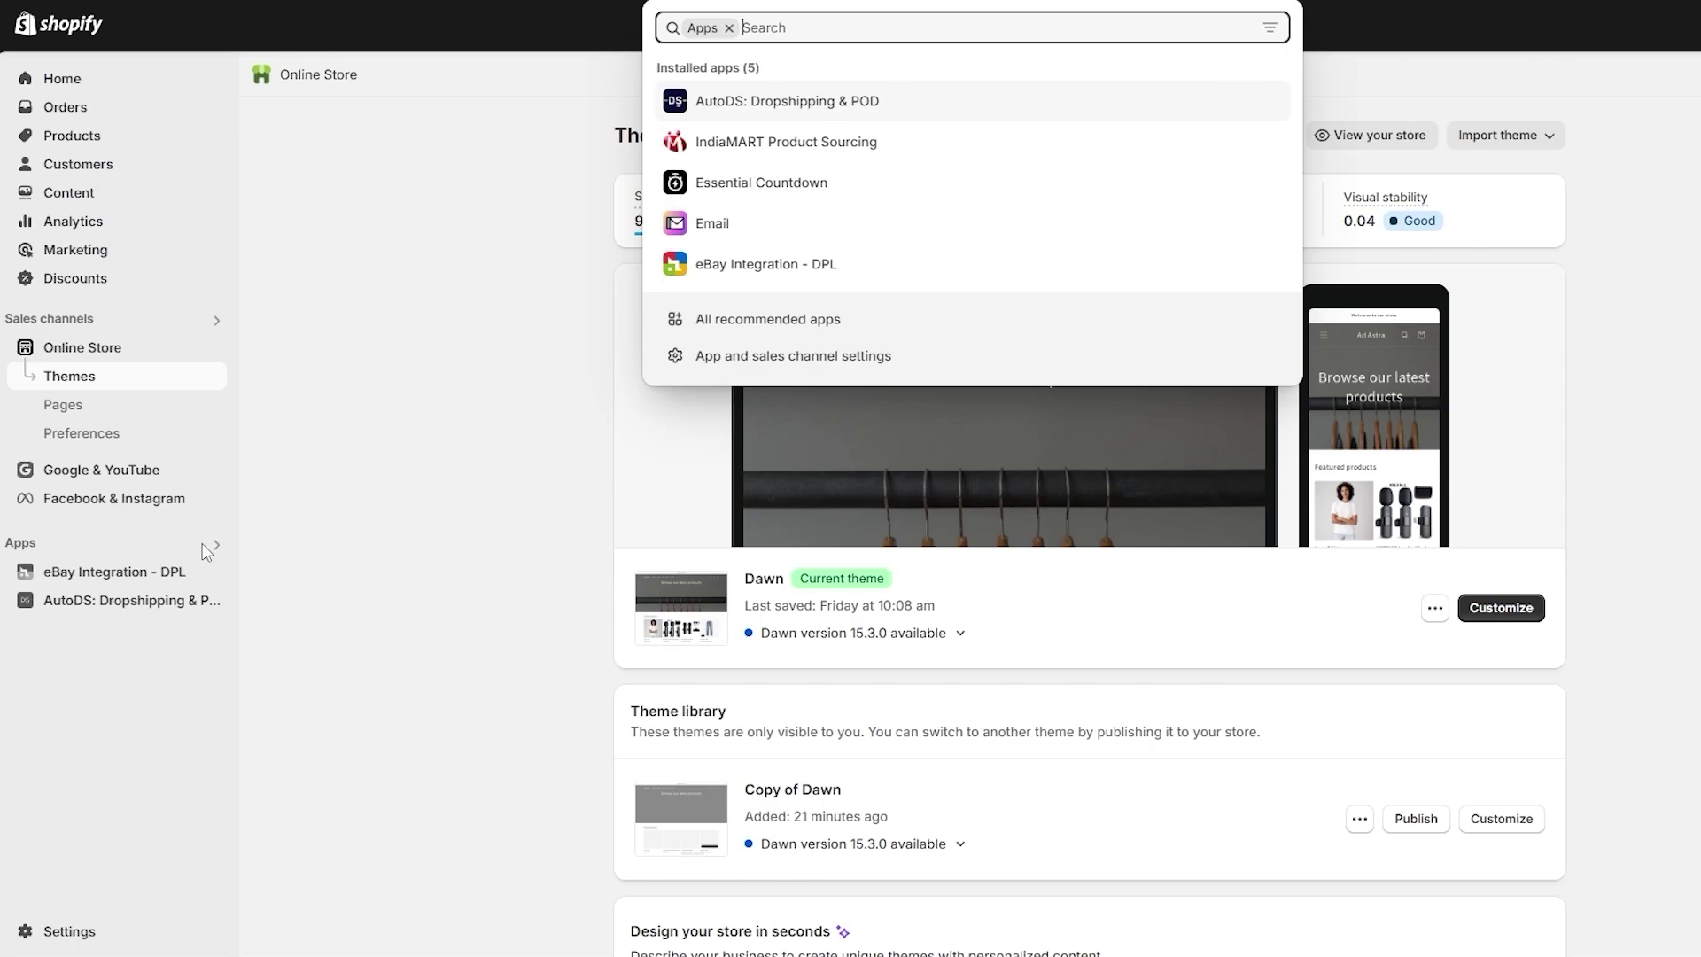
pyautogui.click(735, 344)
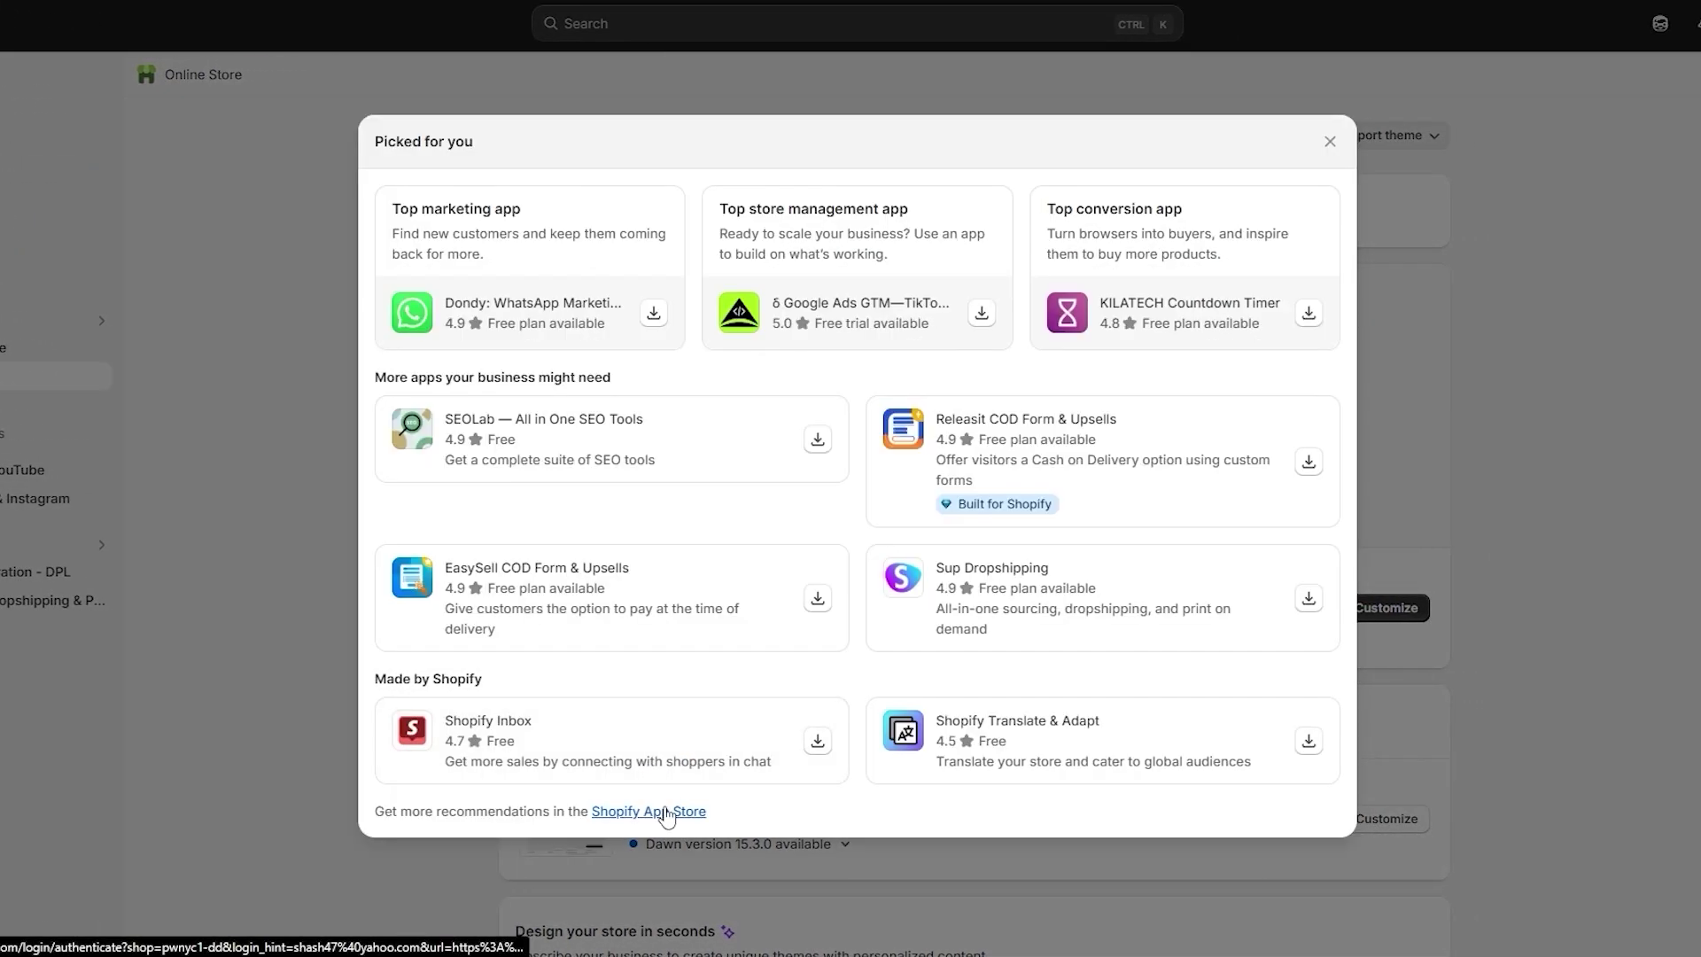
pyautogui.click(666, 811)
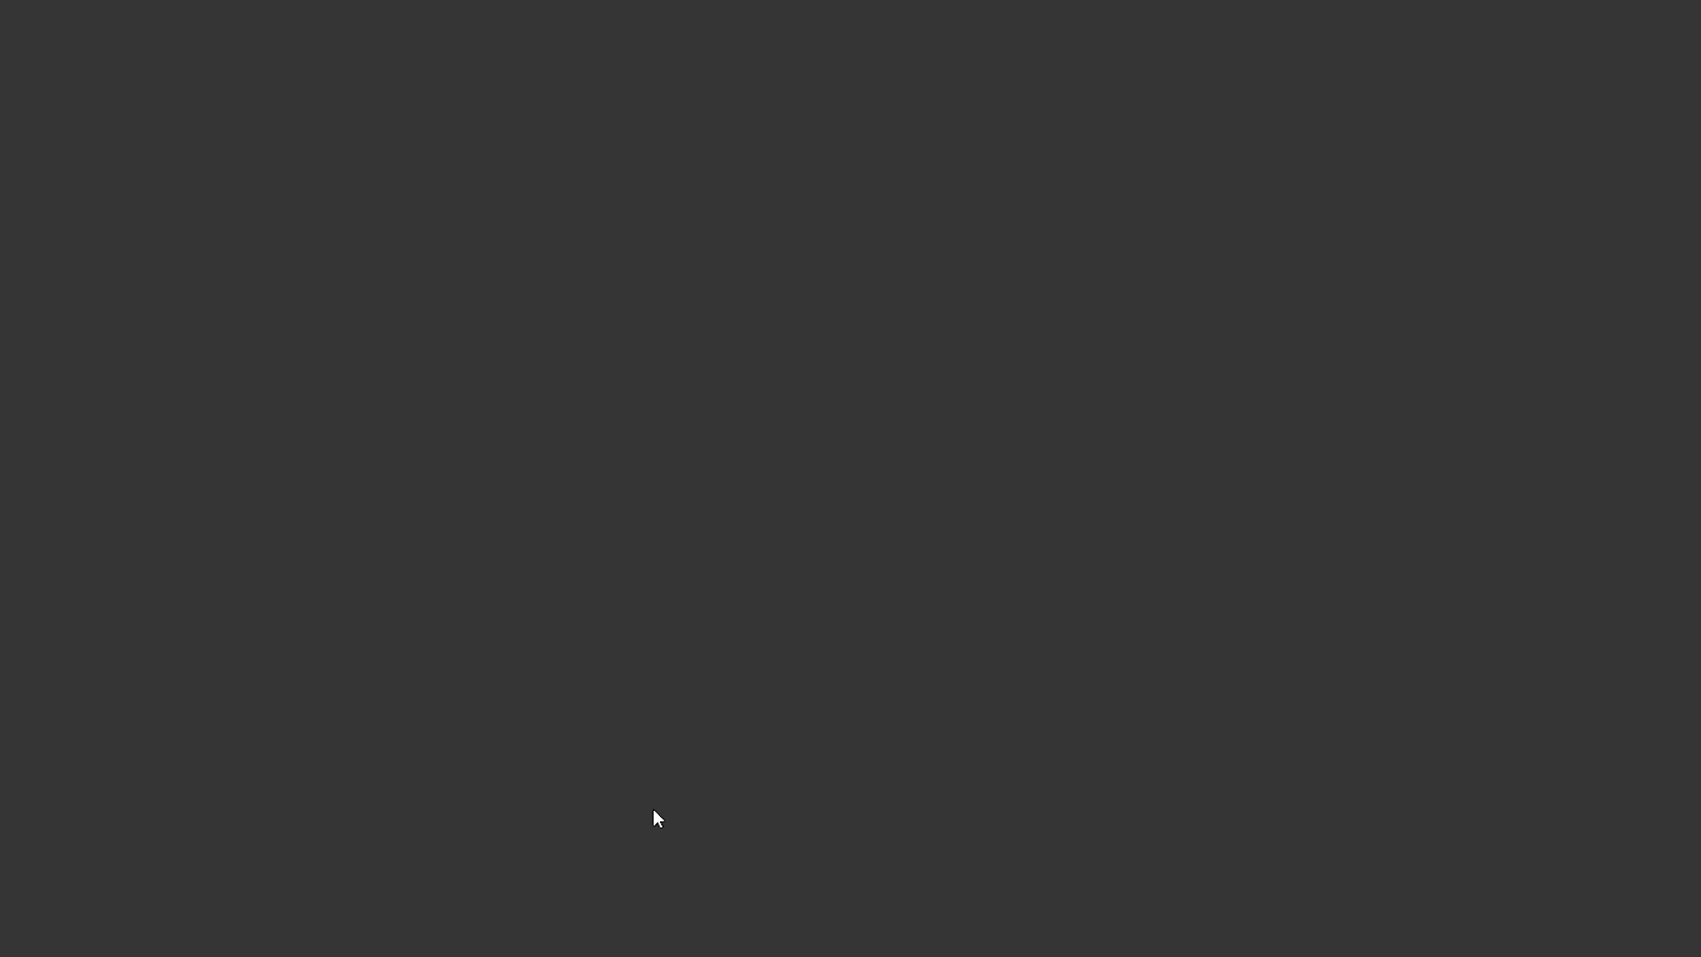
# Search the App Store for 'pop up' and browse the 1,449 results.
pyautogui.scroll(-4, 771, 535)
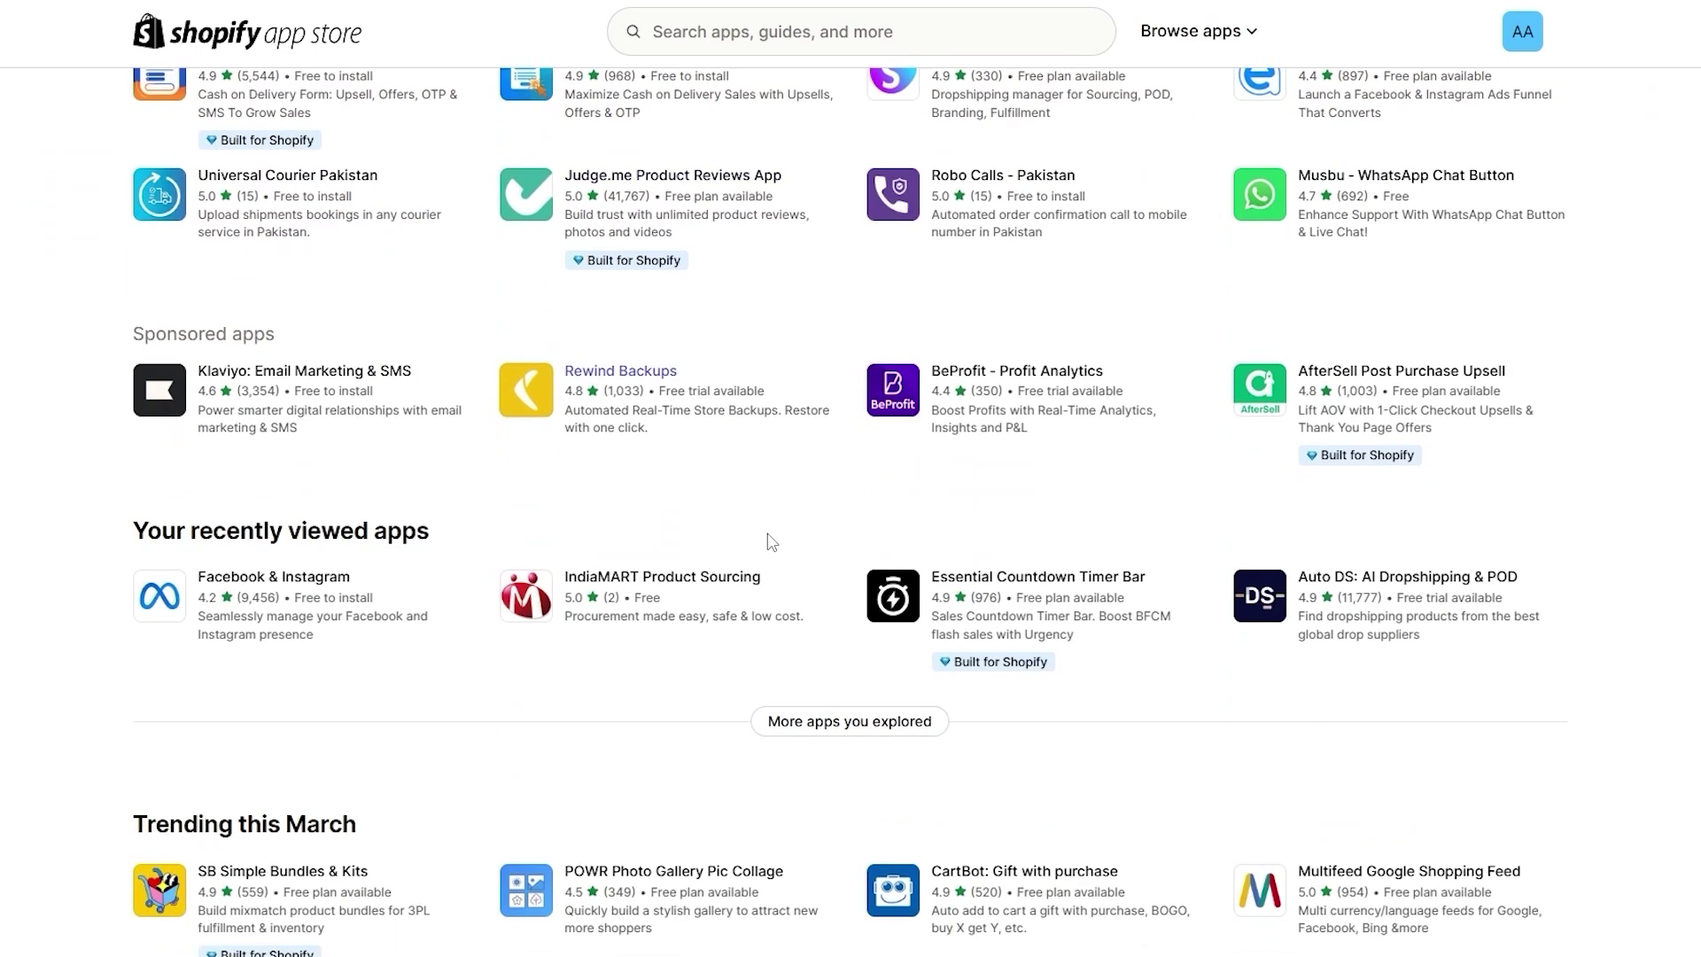
pyautogui.scroll(4, 771, 671)
pyautogui.click(703, 24)
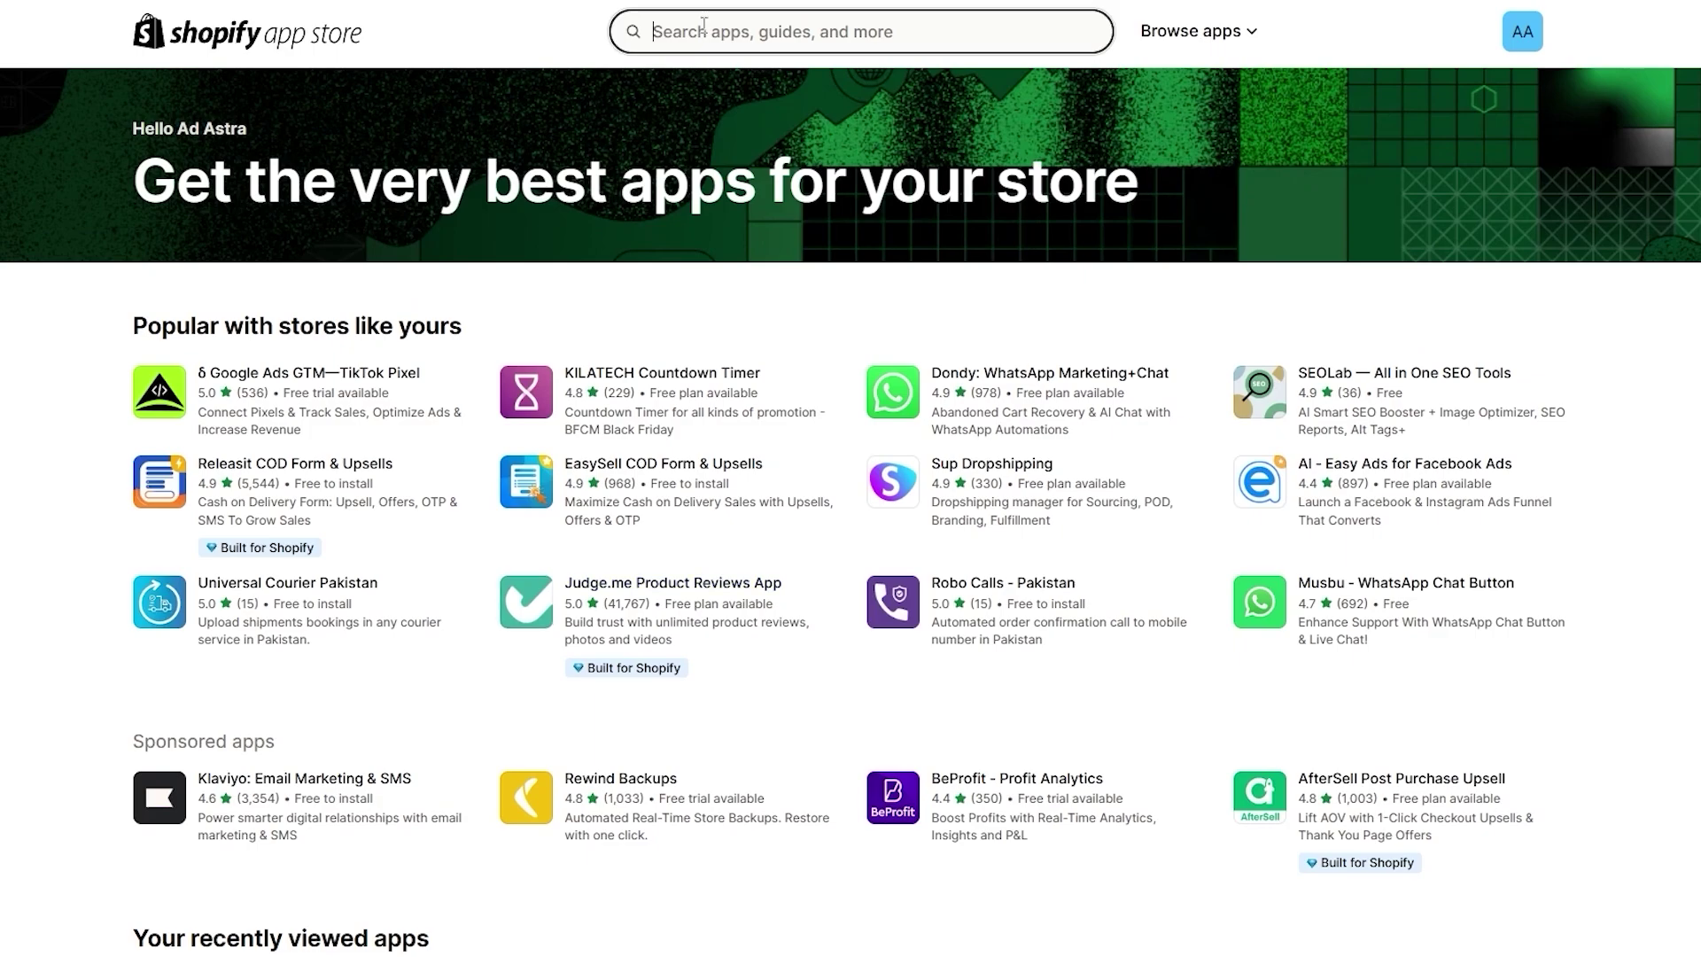
pyautogui.write('pop up')
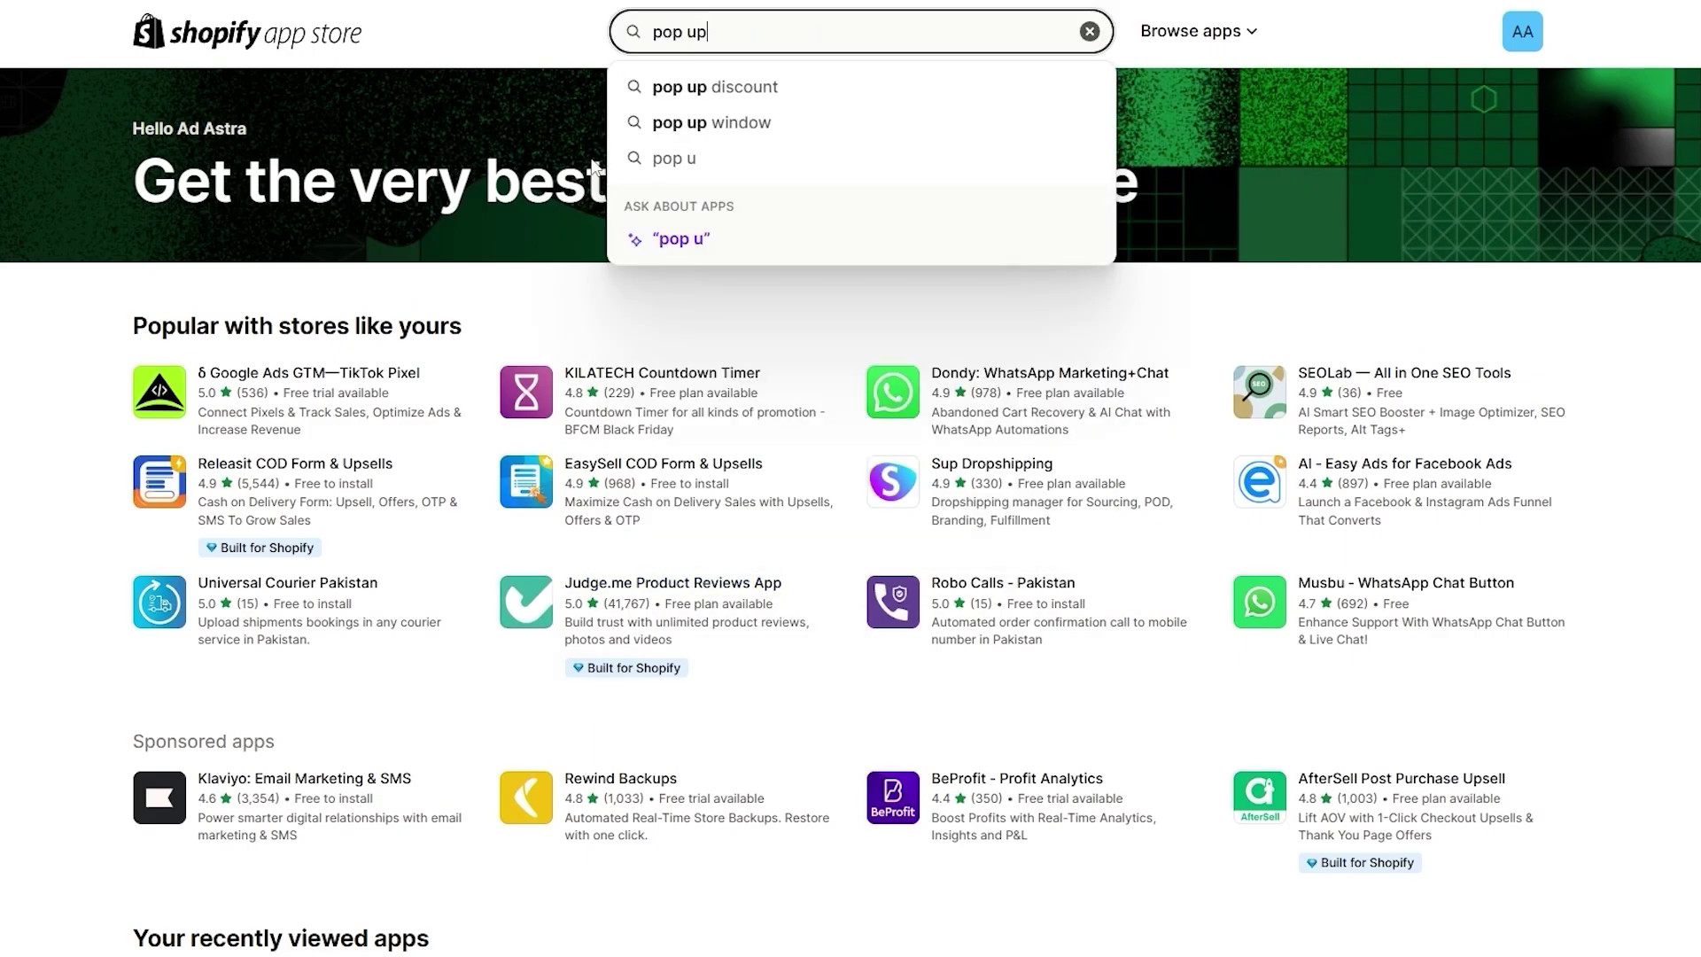
pyautogui.press('Return')
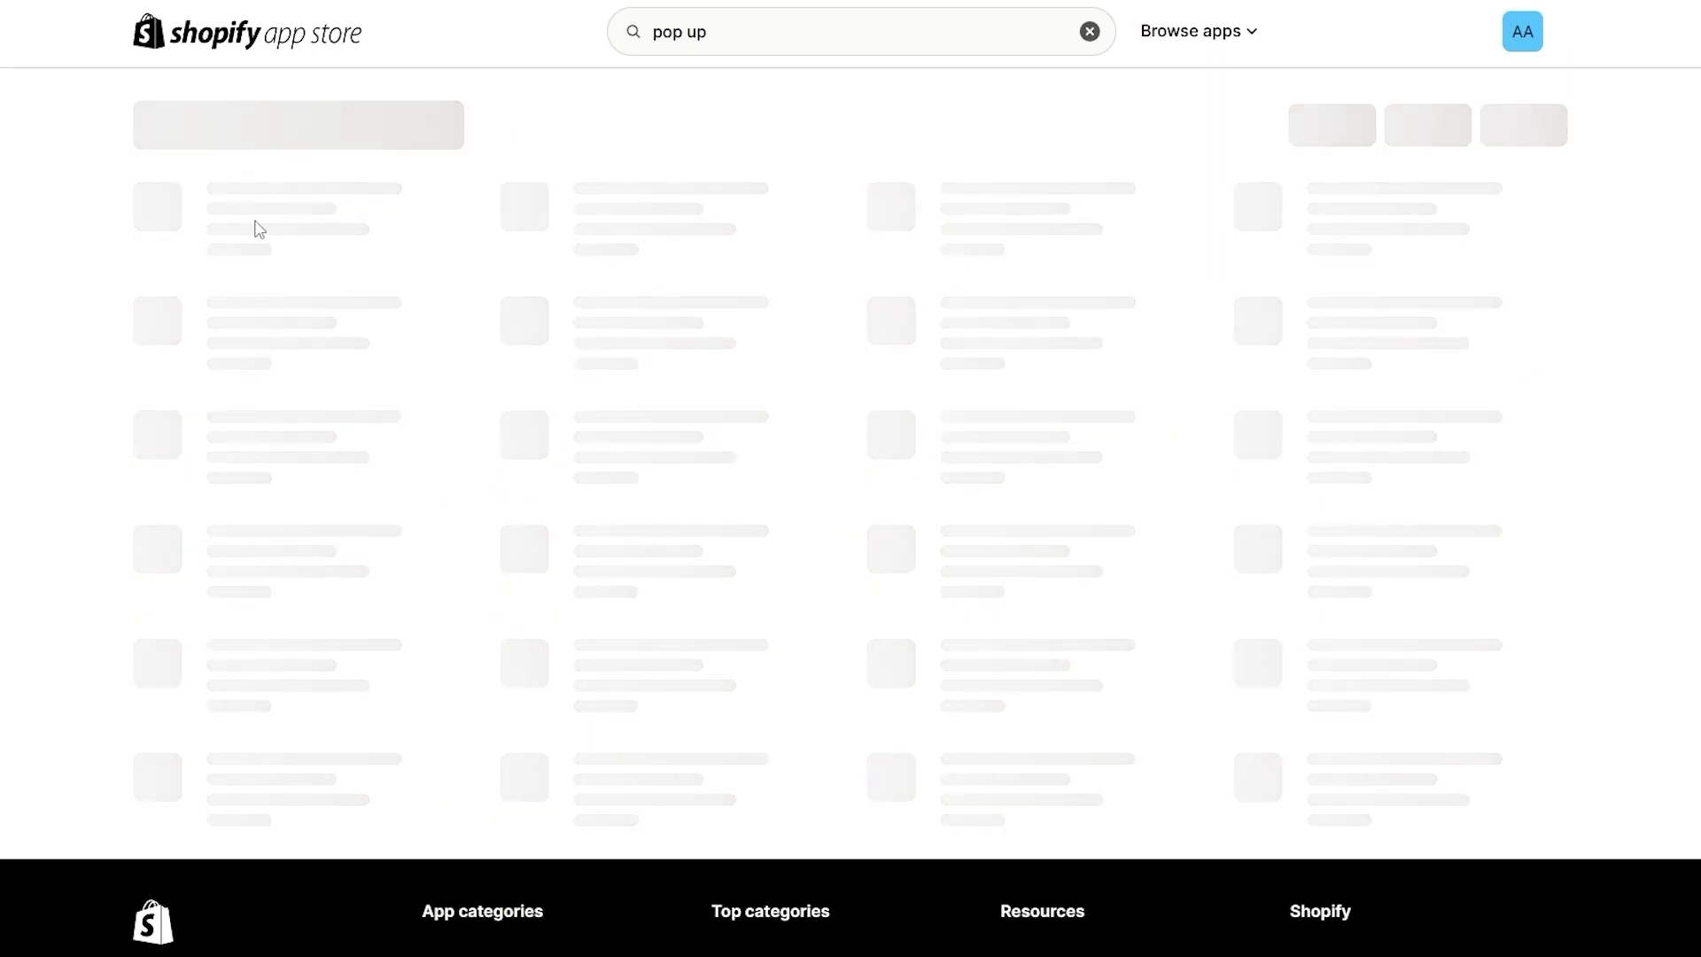
pyautogui.scroll(-7, 843, 545)
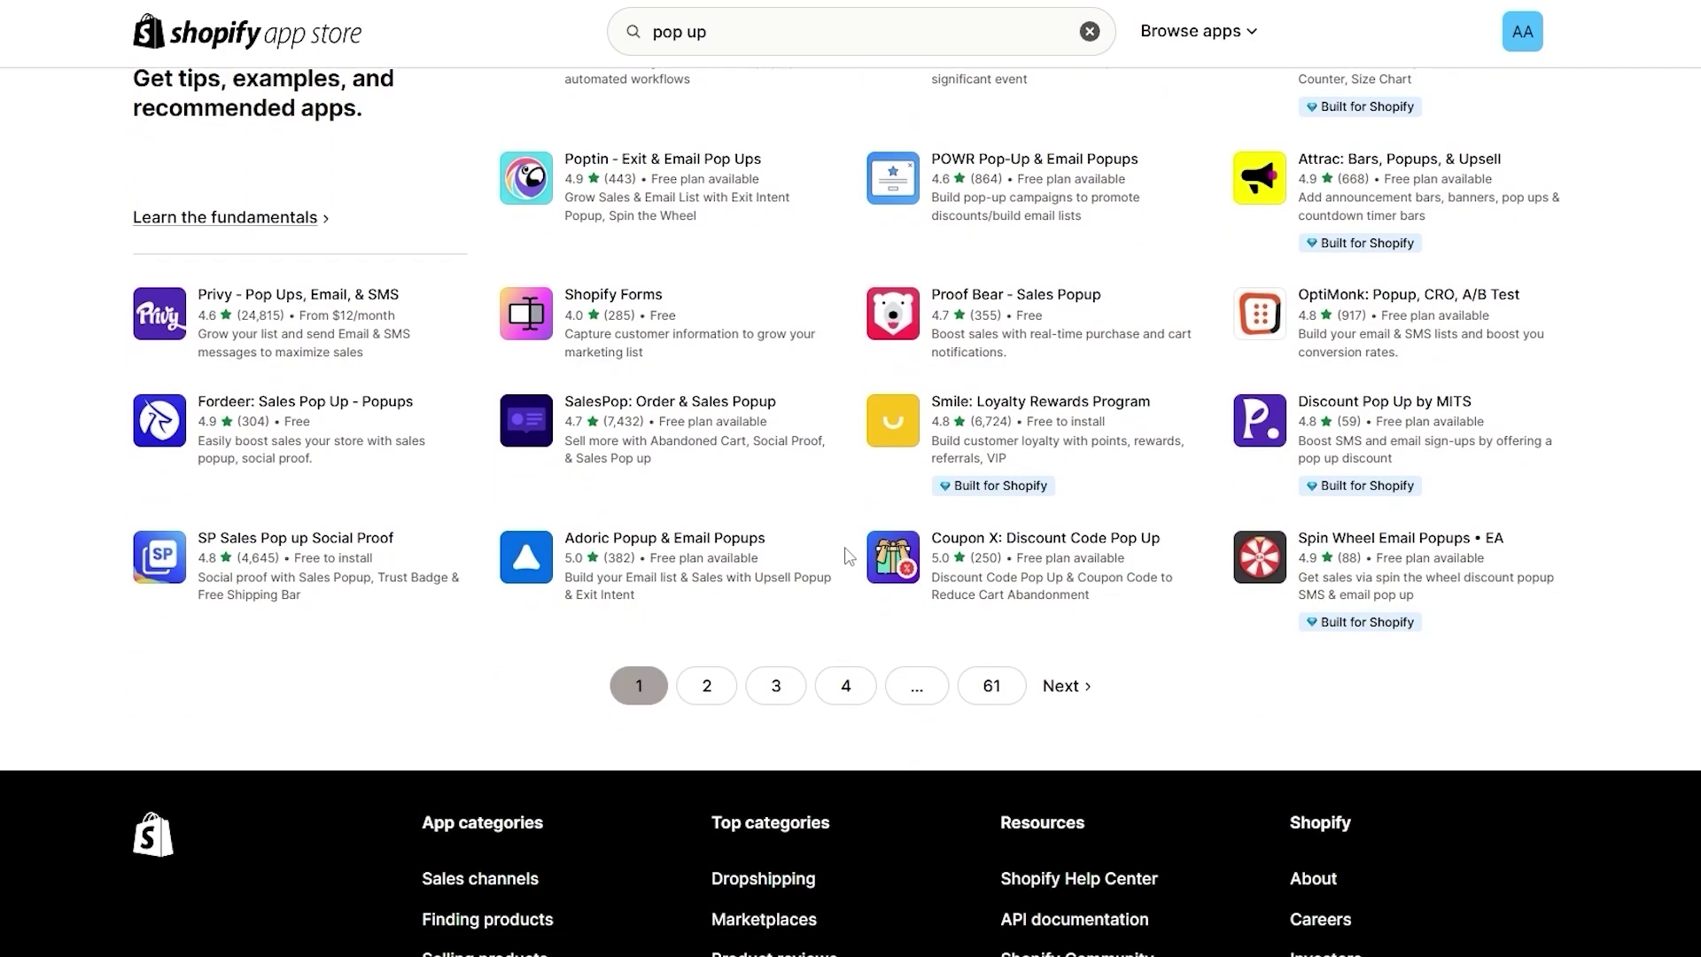
pyautogui.scroll(7, 842, 545)
pyautogui.scroll(-1, 837, 549)
pyautogui.scroll(-5, 832, 601)
pyautogui.scroll(5, 832, 601)
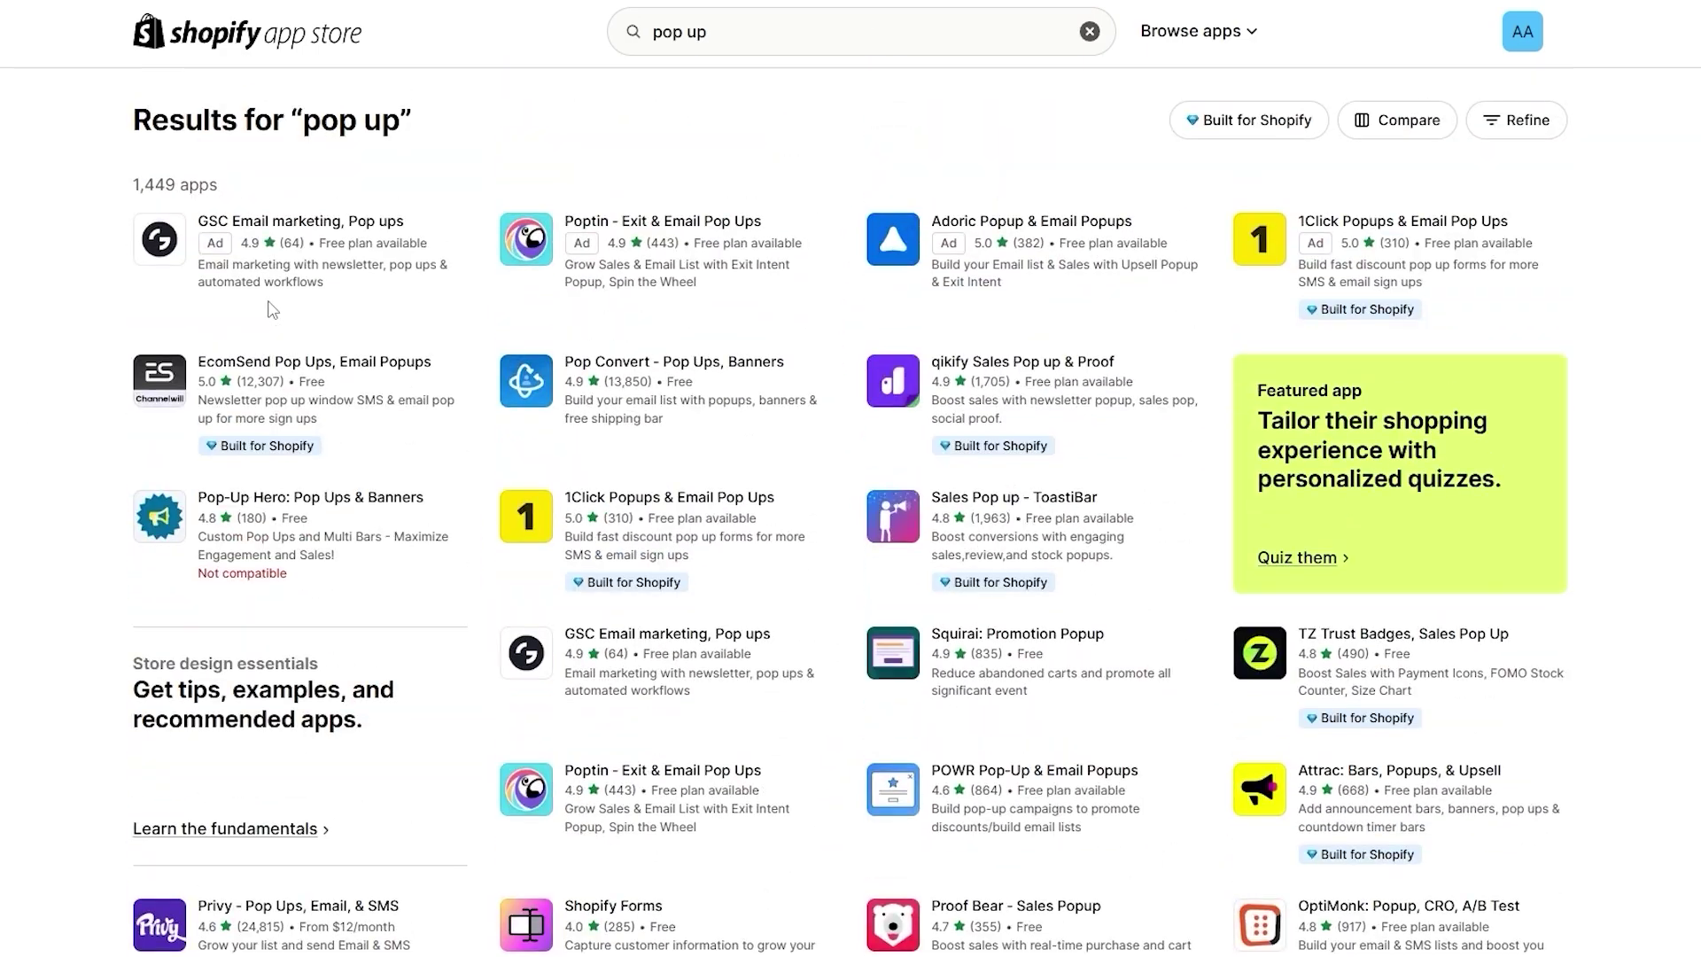
pyautogui.scroll(-1, 64, 561)
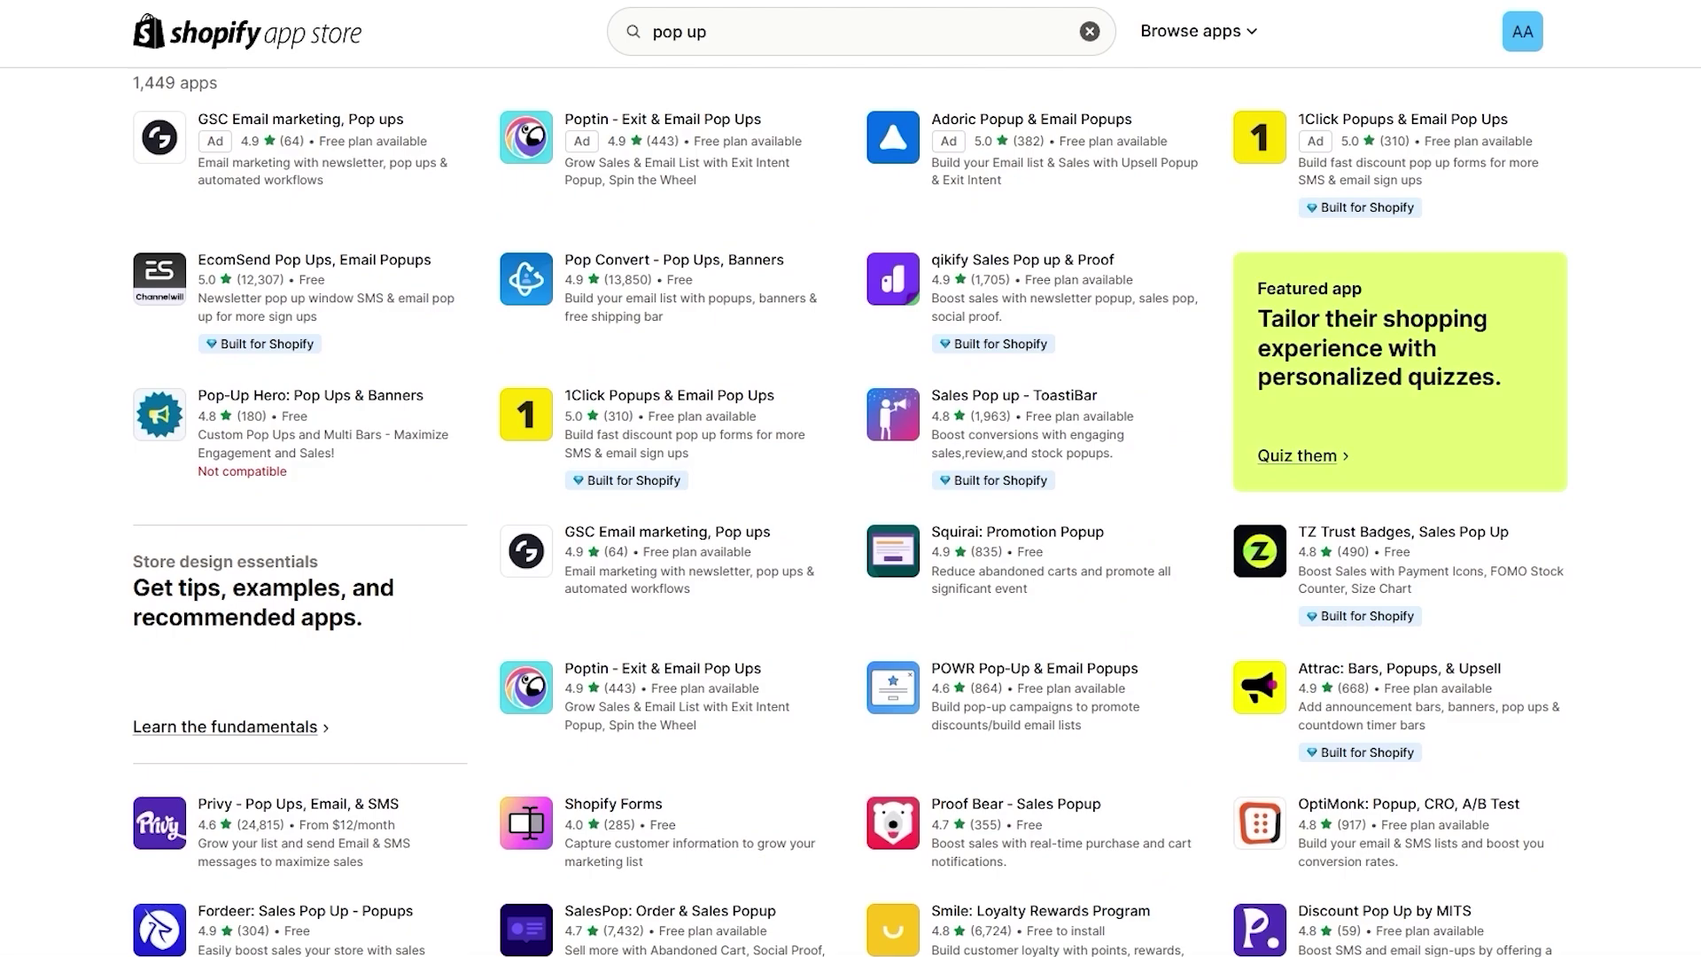
pyautogui.scroll(1, 64, 561)
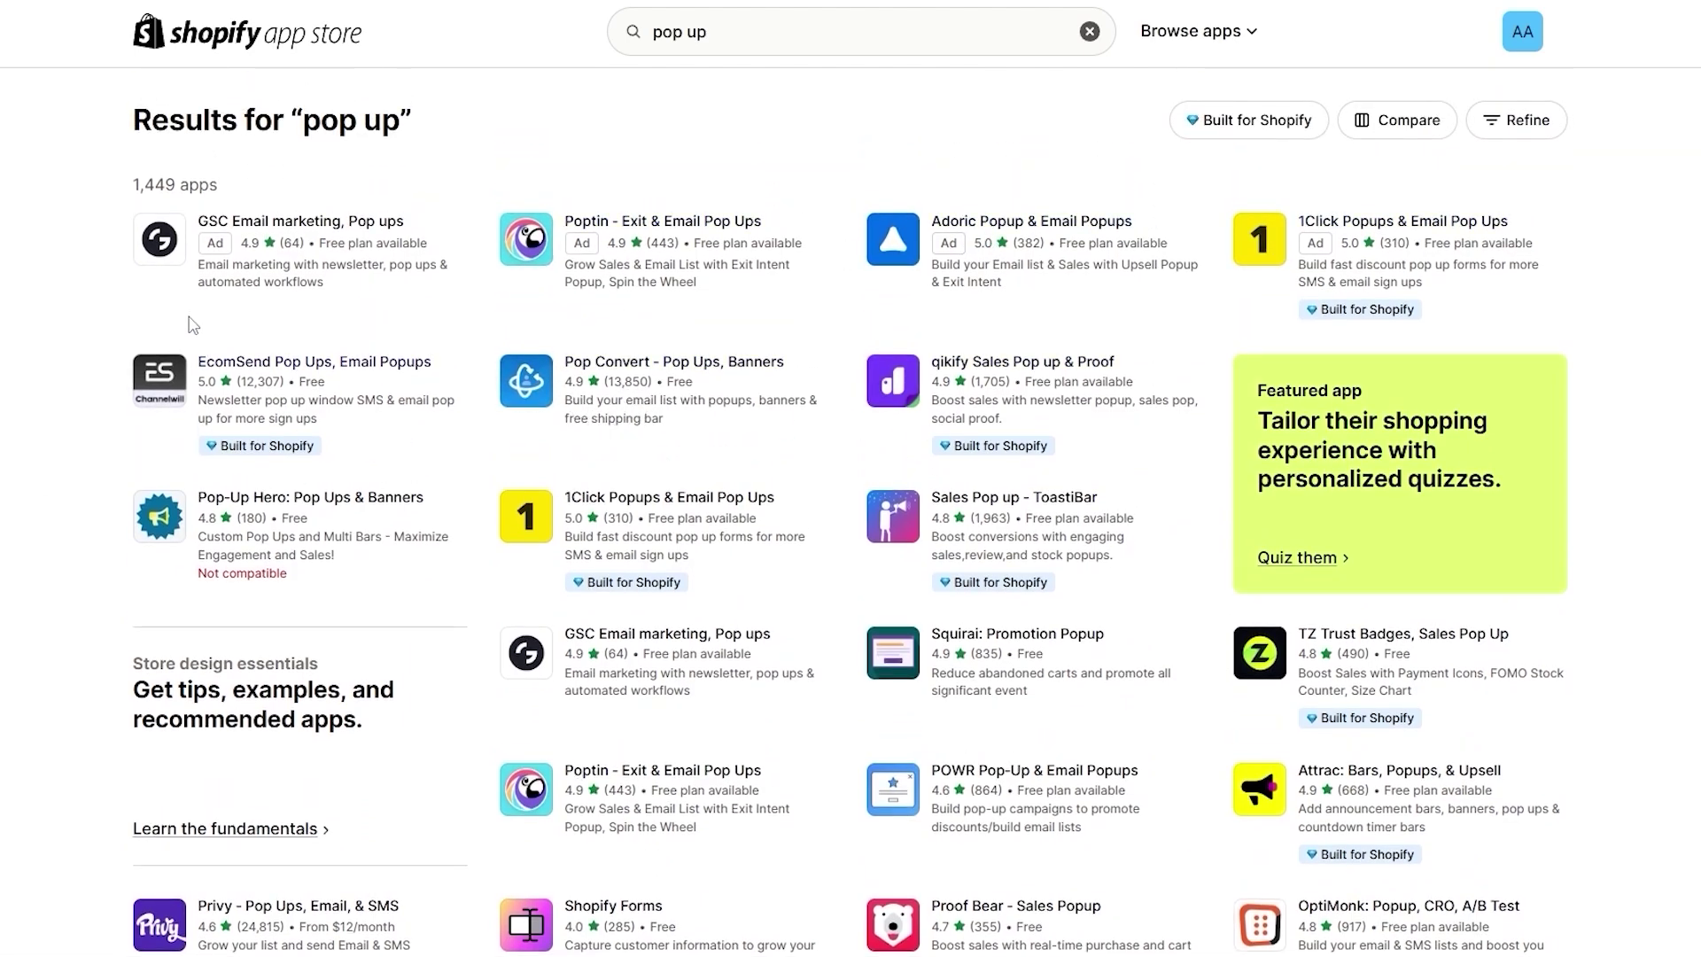
pyautogui.scroll(-2, 413, 219)
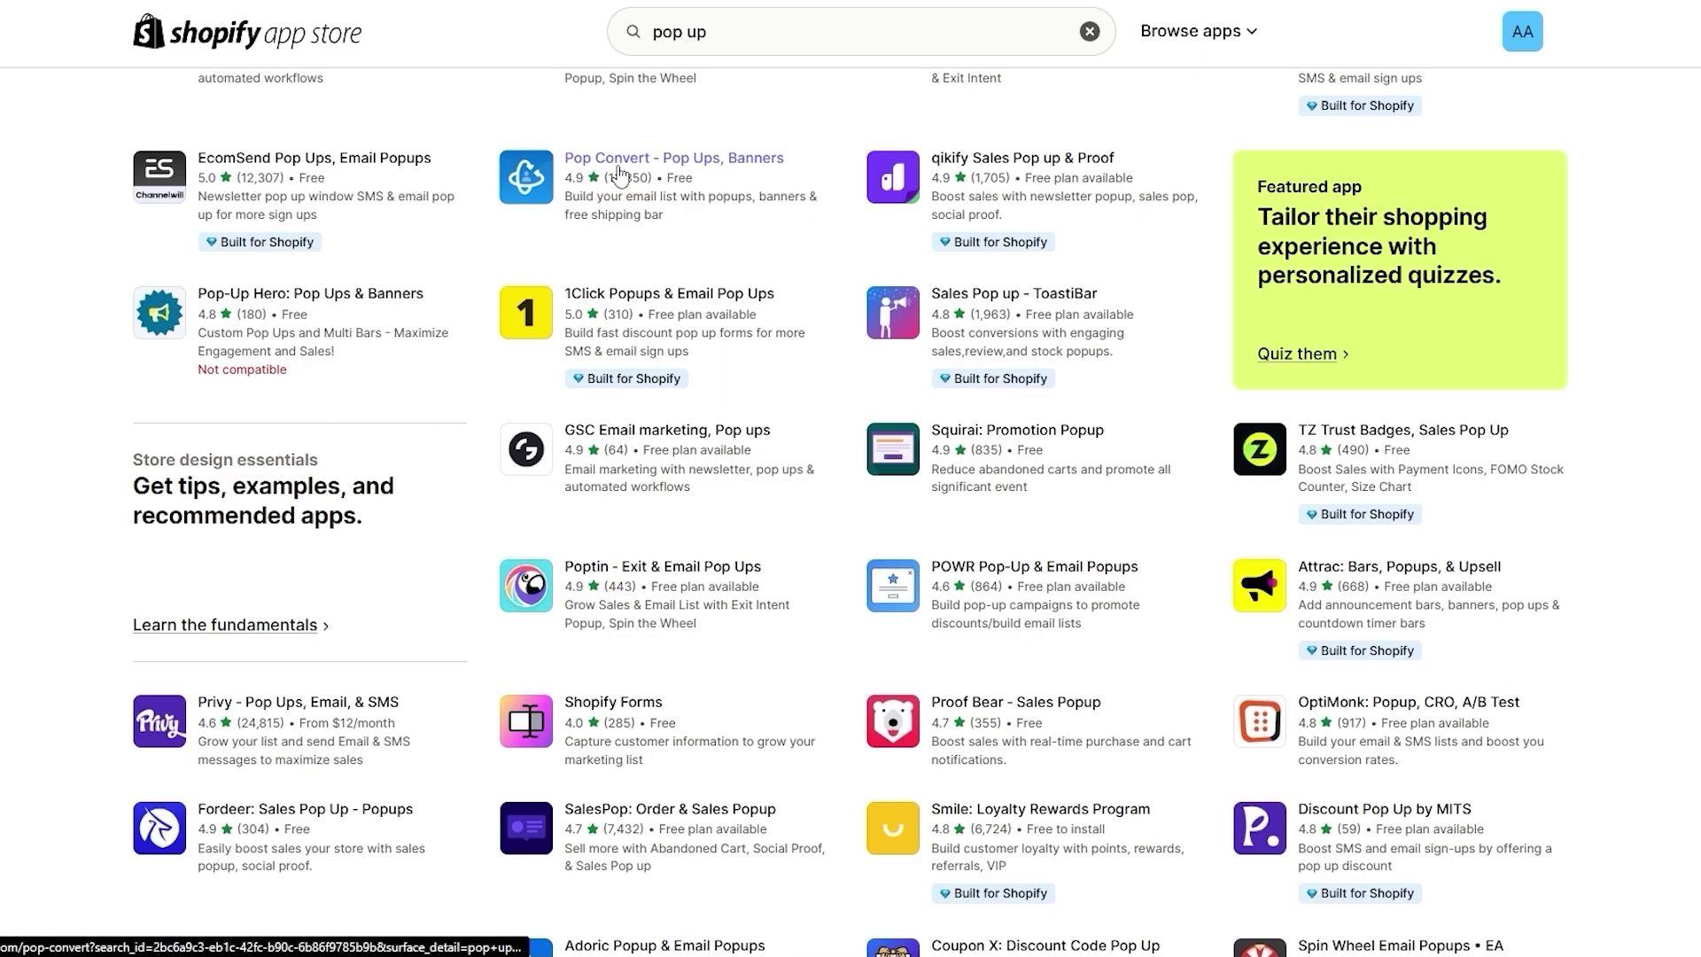
# Briefly view the Pop Convert app page, then return to the search results.
pyautogui.click(692, 206)
pyautogui.hotkey('alt', 'Left')
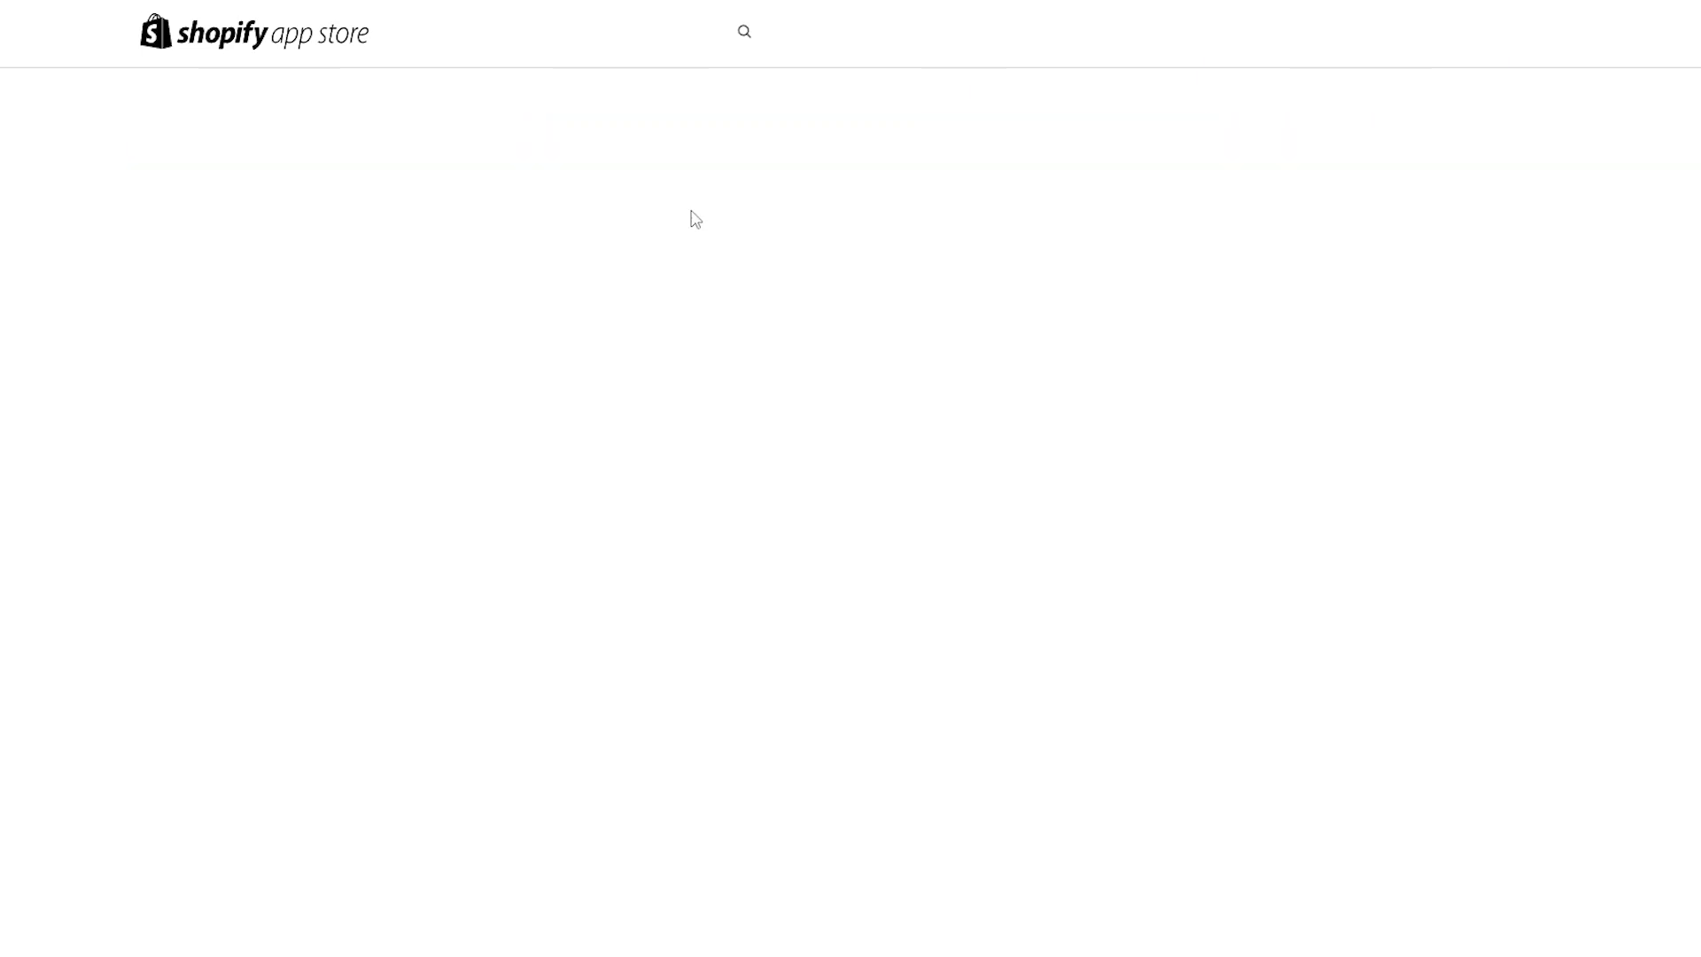
pyautogui.scroll(-1, 700, 309)
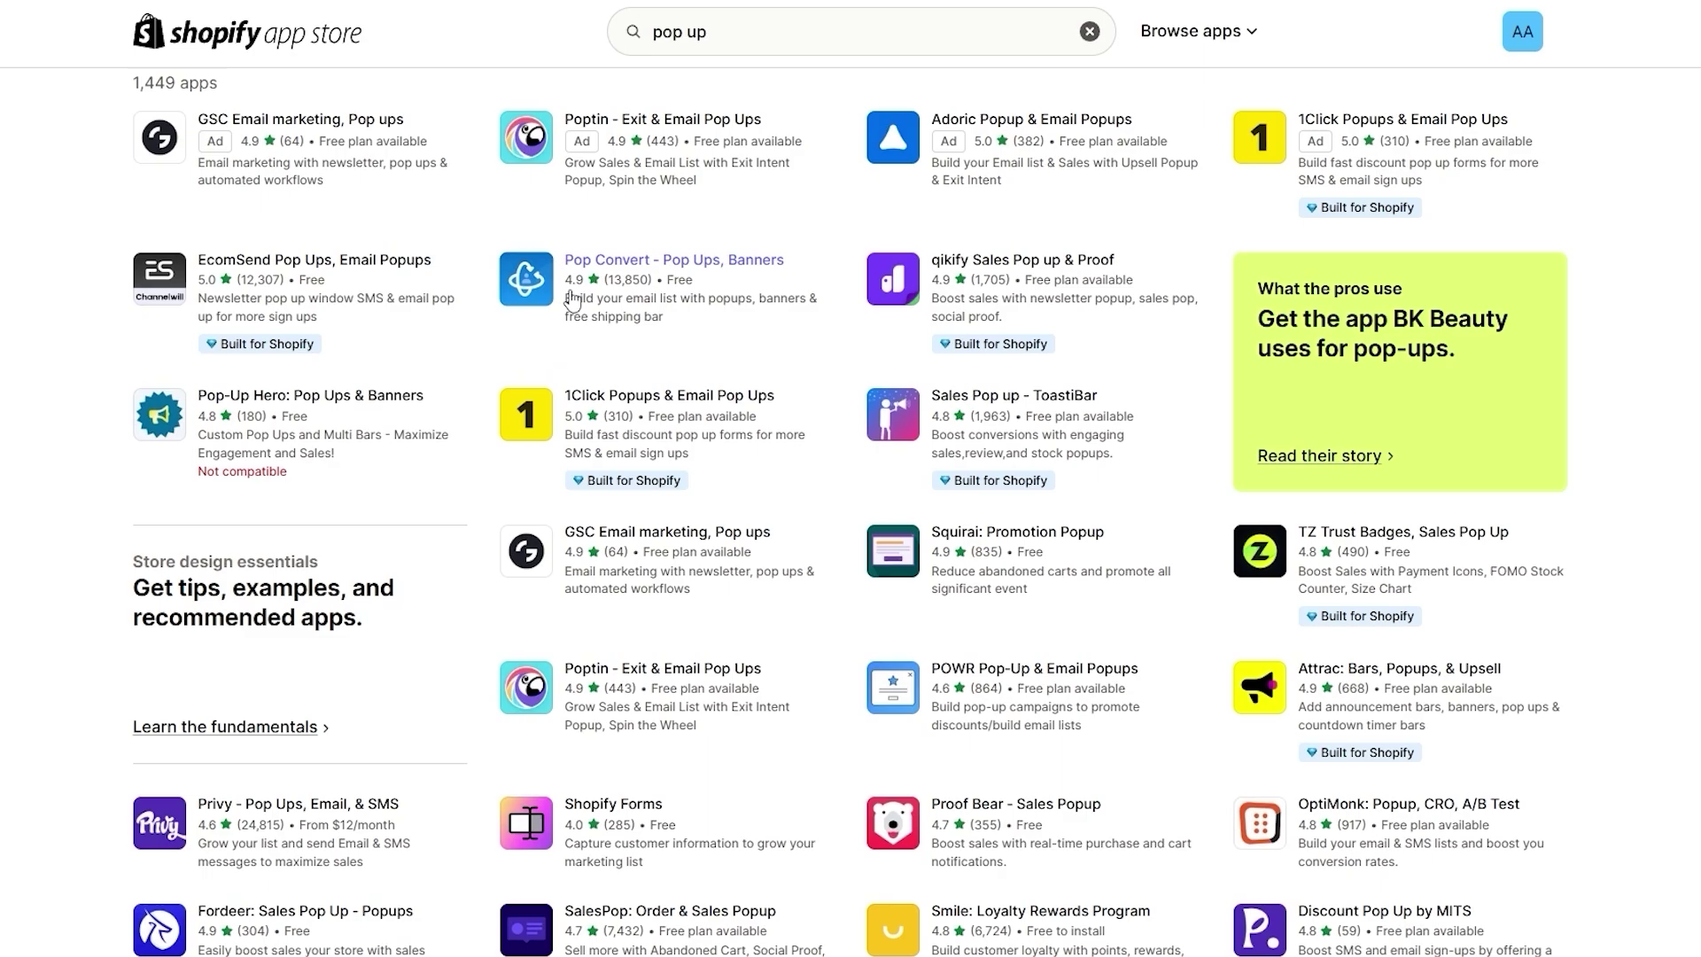
# Open Pop Convert, review its Pop-ups feature list, and start installing it.
pyautogui.click(648, 361)
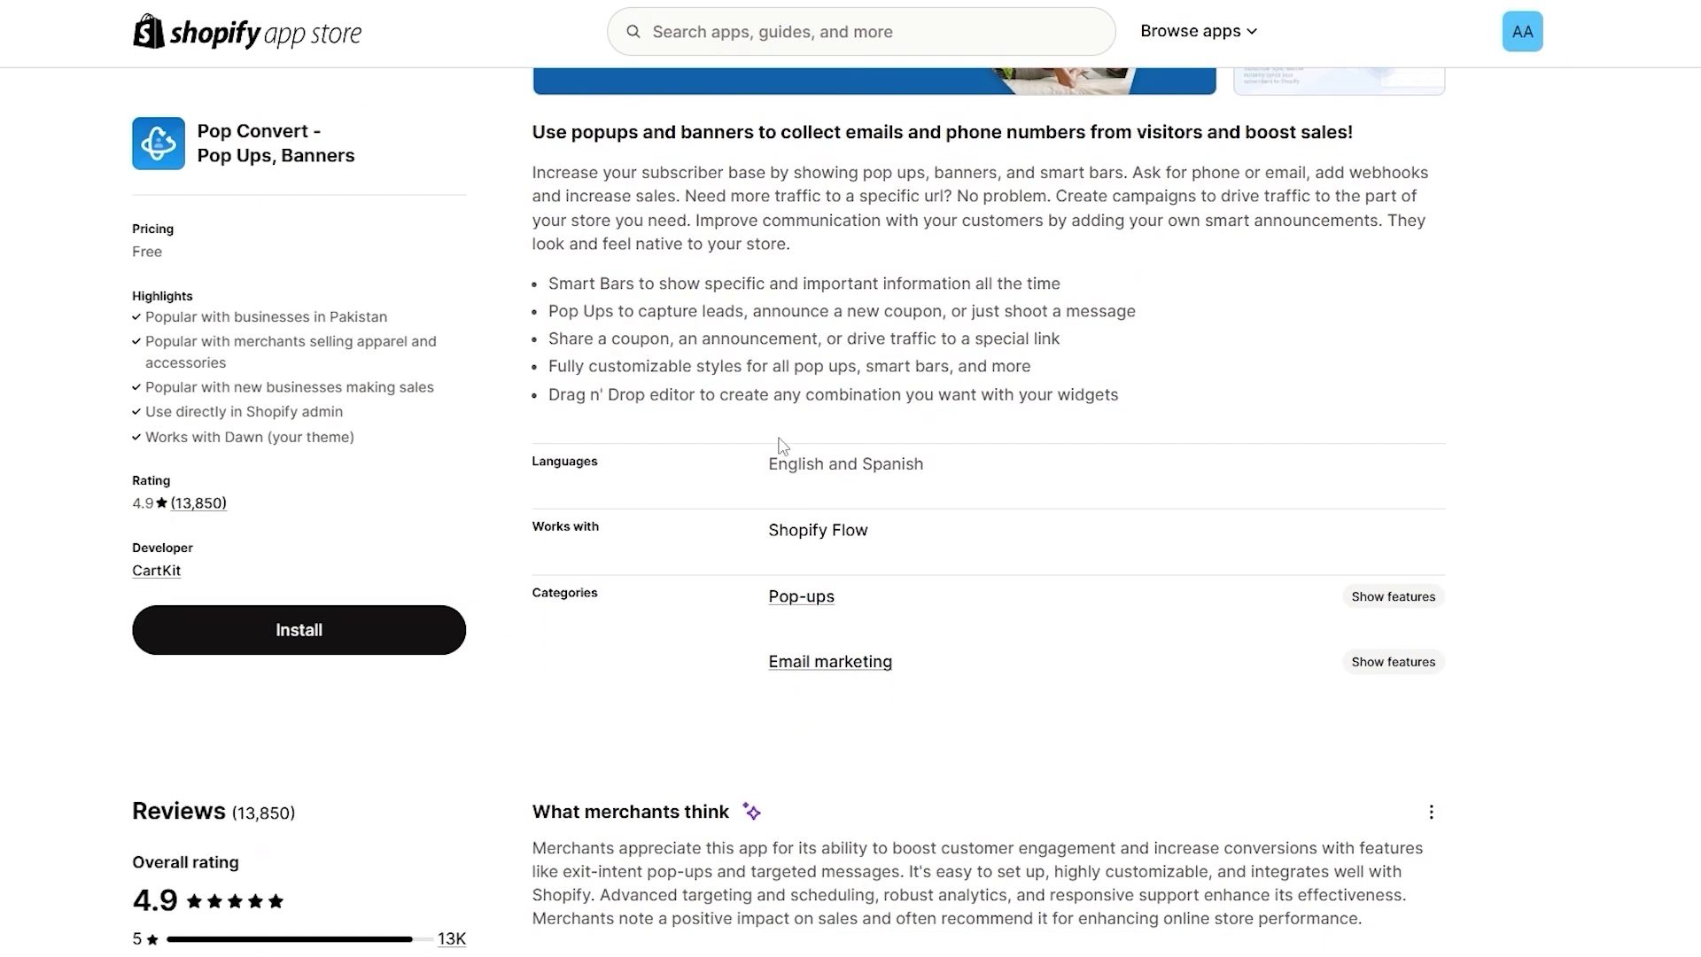
pyautogui.scroll(-2, 786, 668)
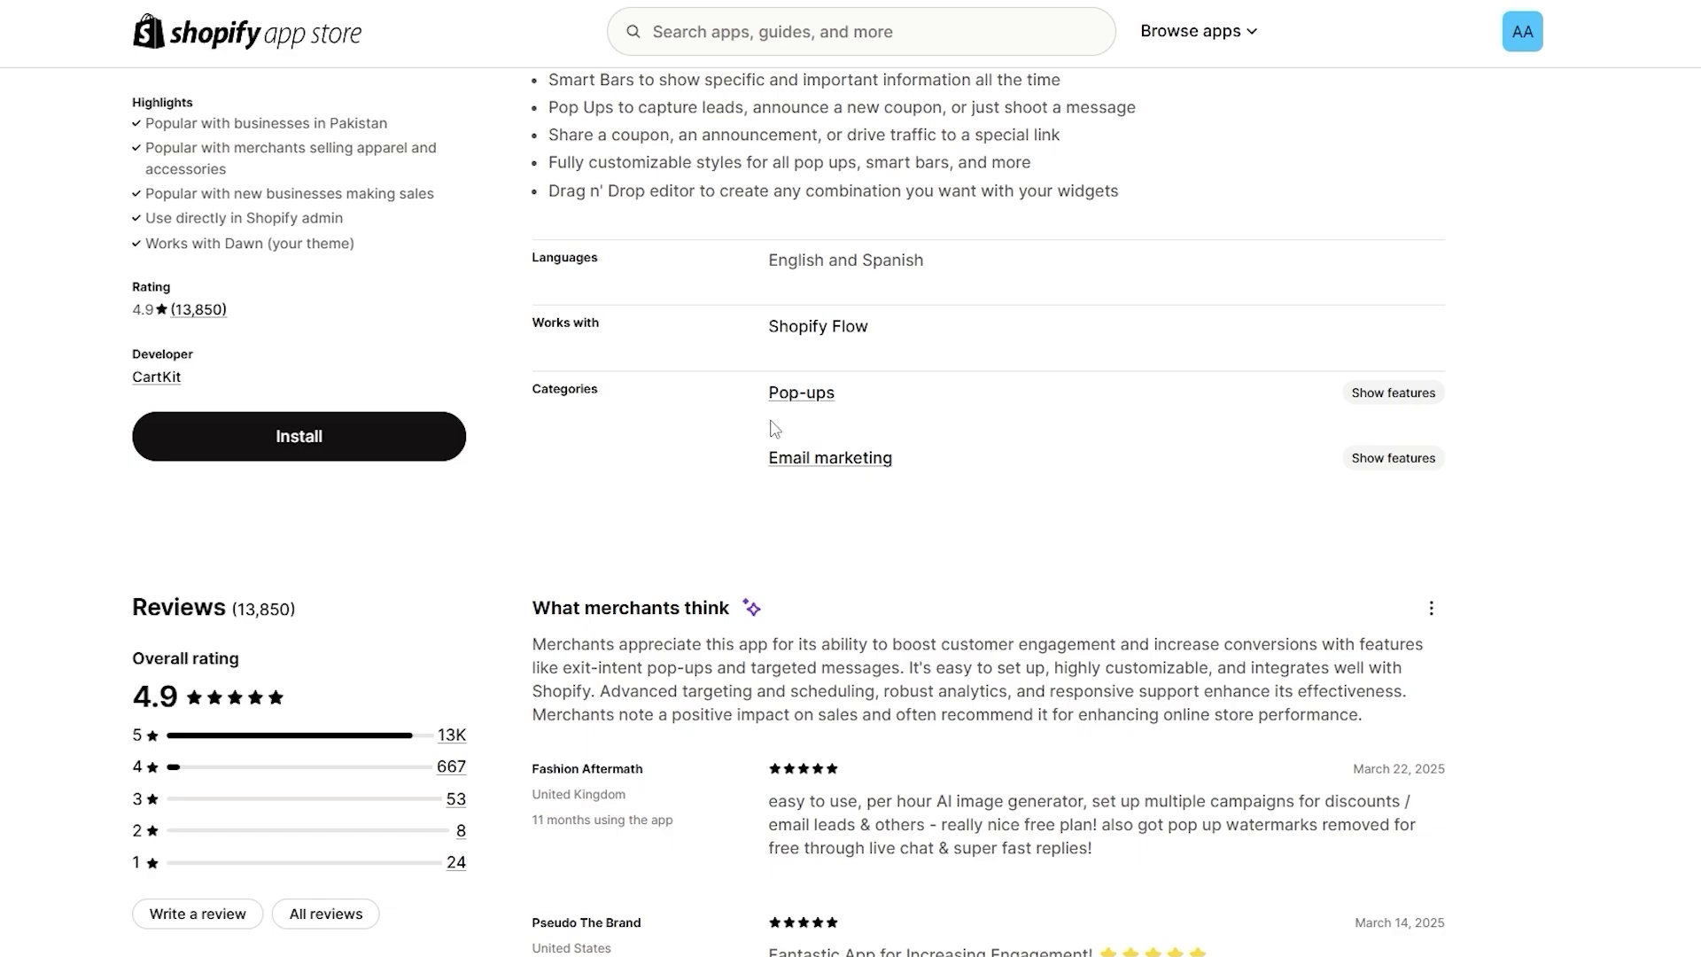
pyautogui.click(1411, 406)
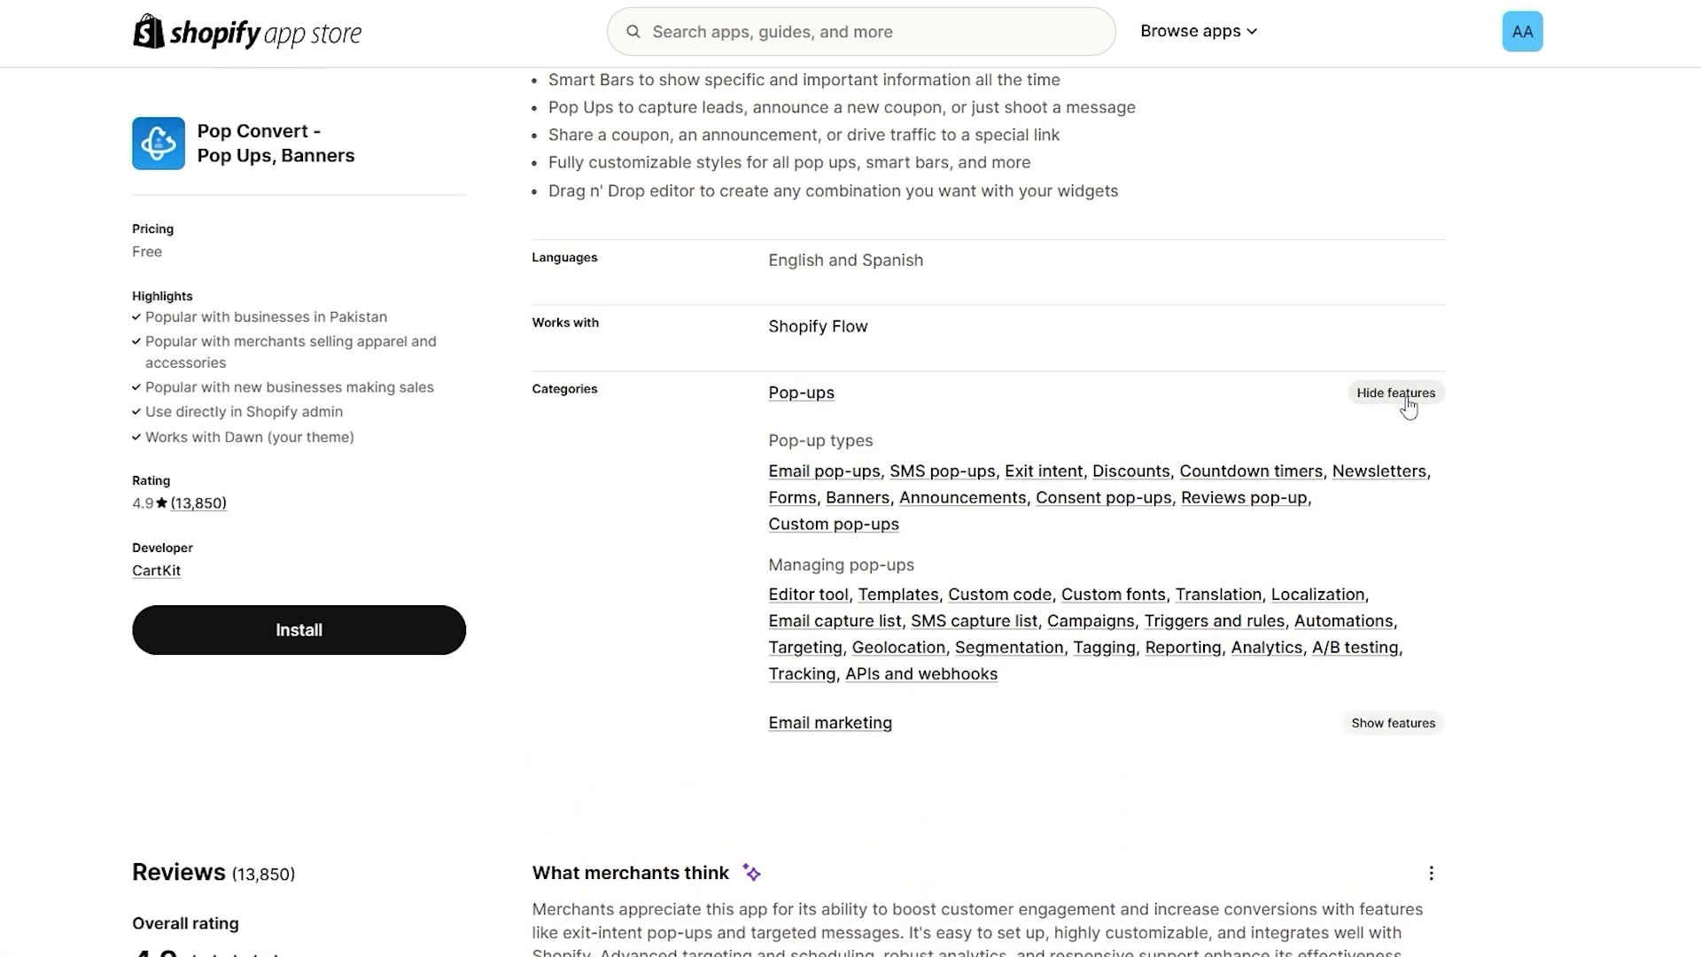
pyautogui.moveTo(775, 441); pyautogui.dragTo(838, 444)
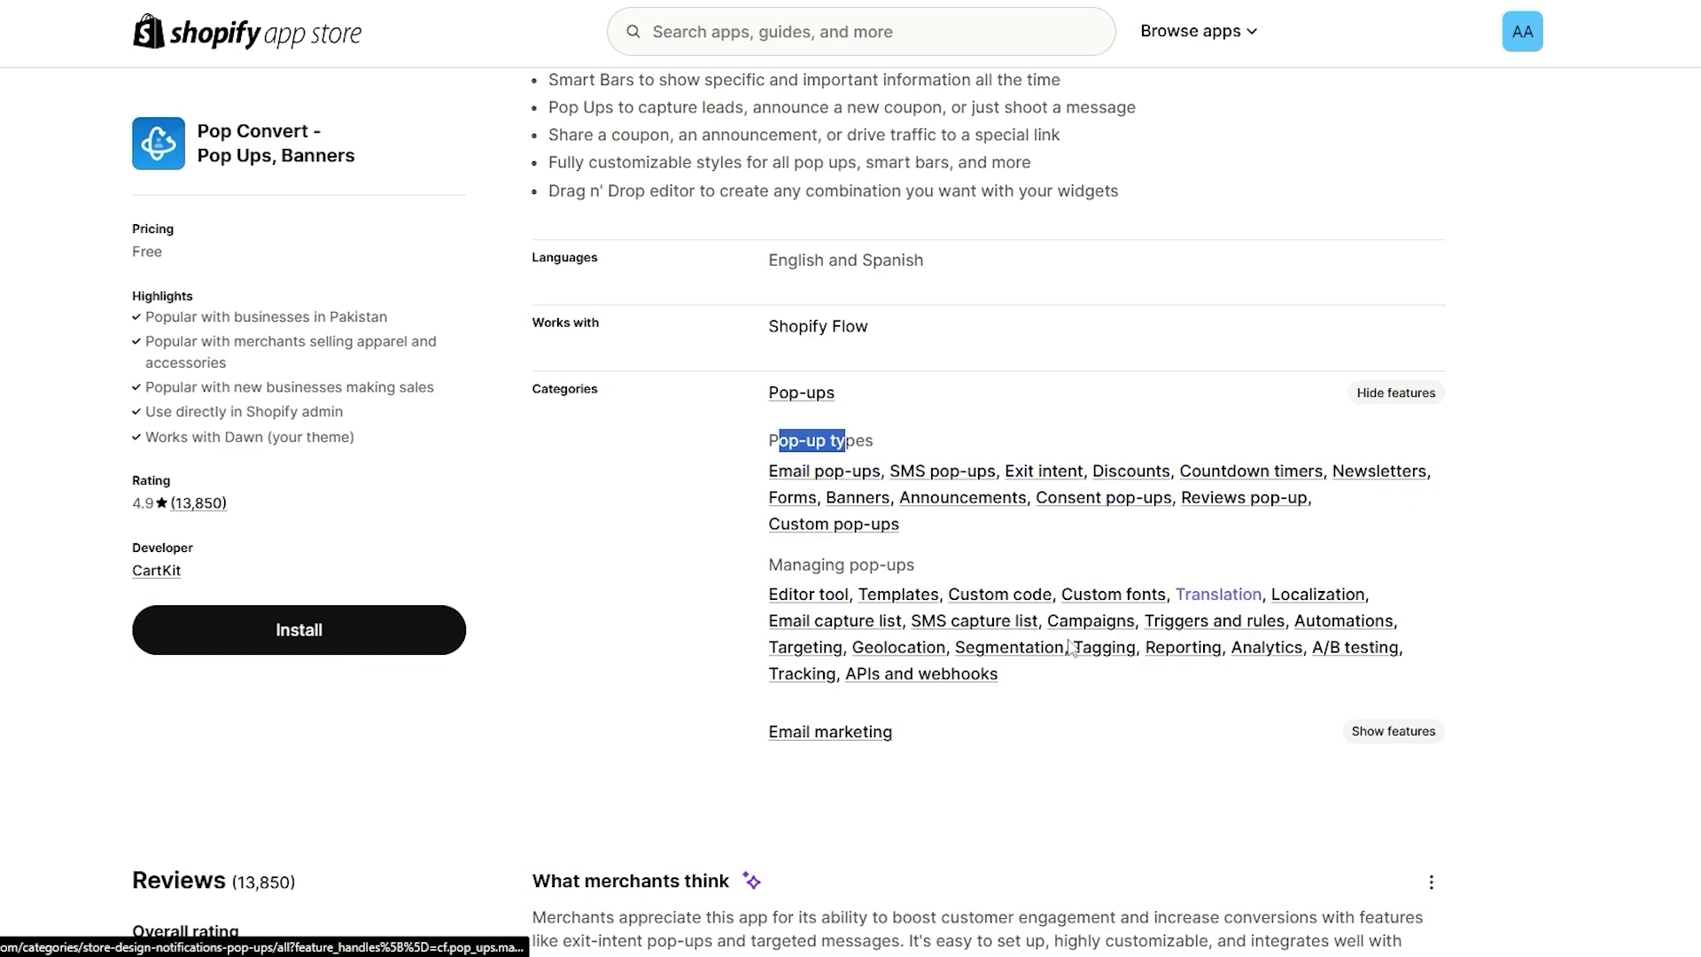
pyautogui.scroll(2, 1024, 596)
pyautogui.scroll(-3, 216, 611)
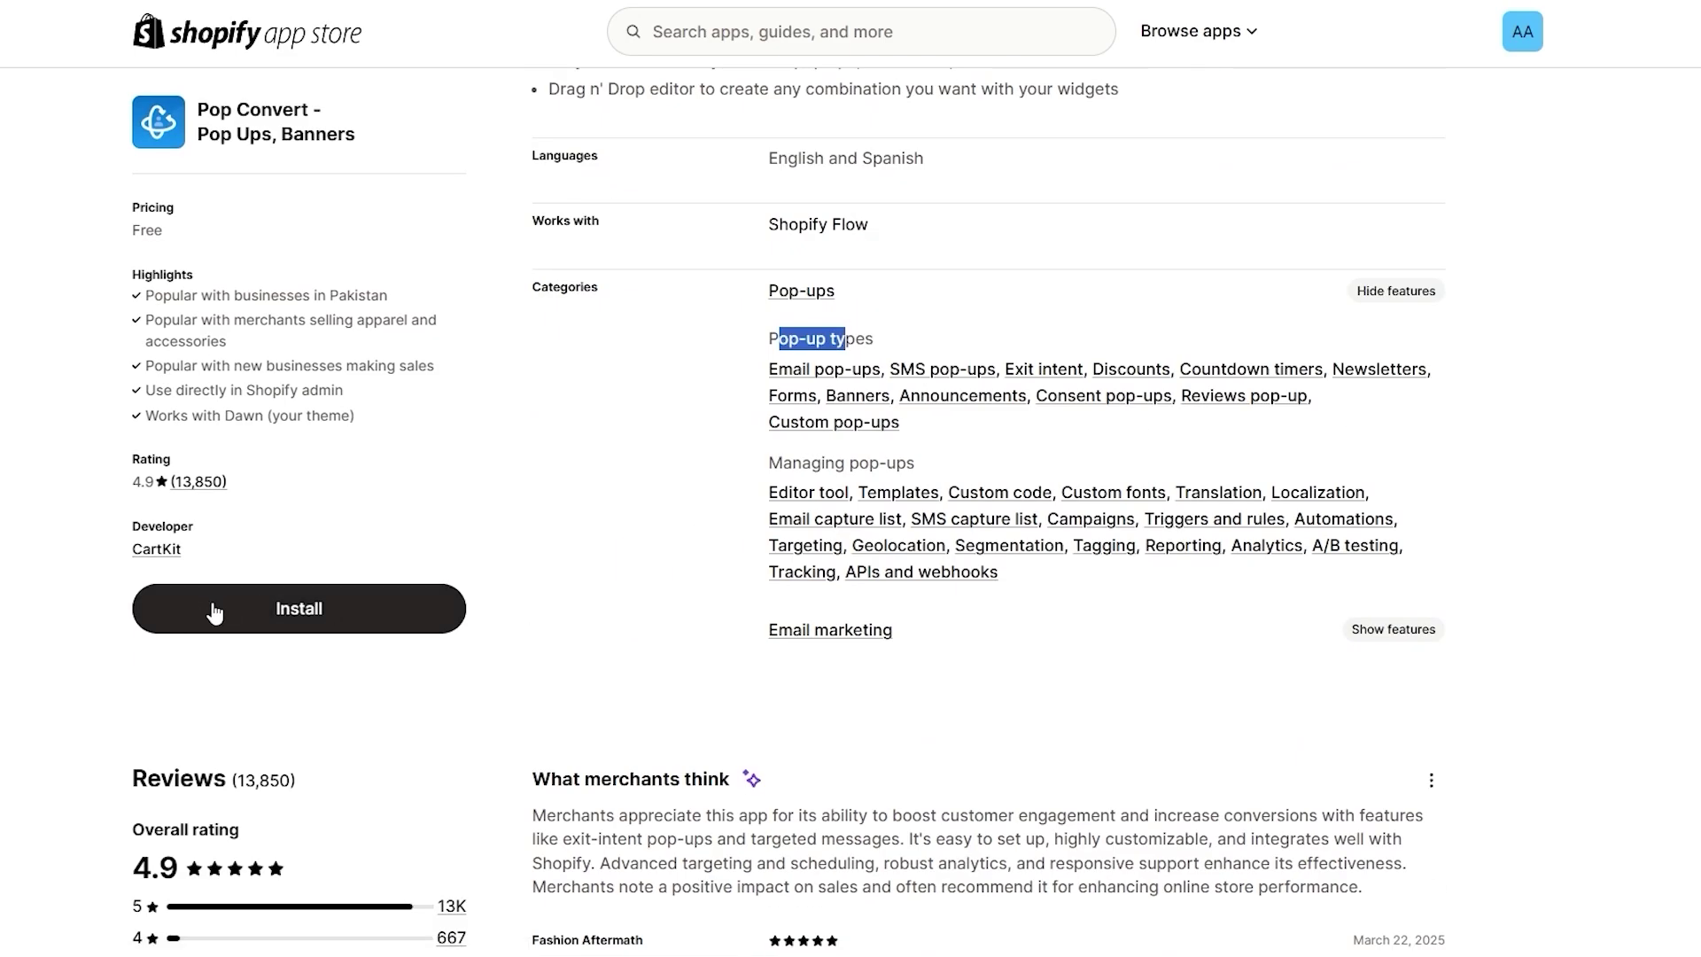
pyautogui.click(287, 622)
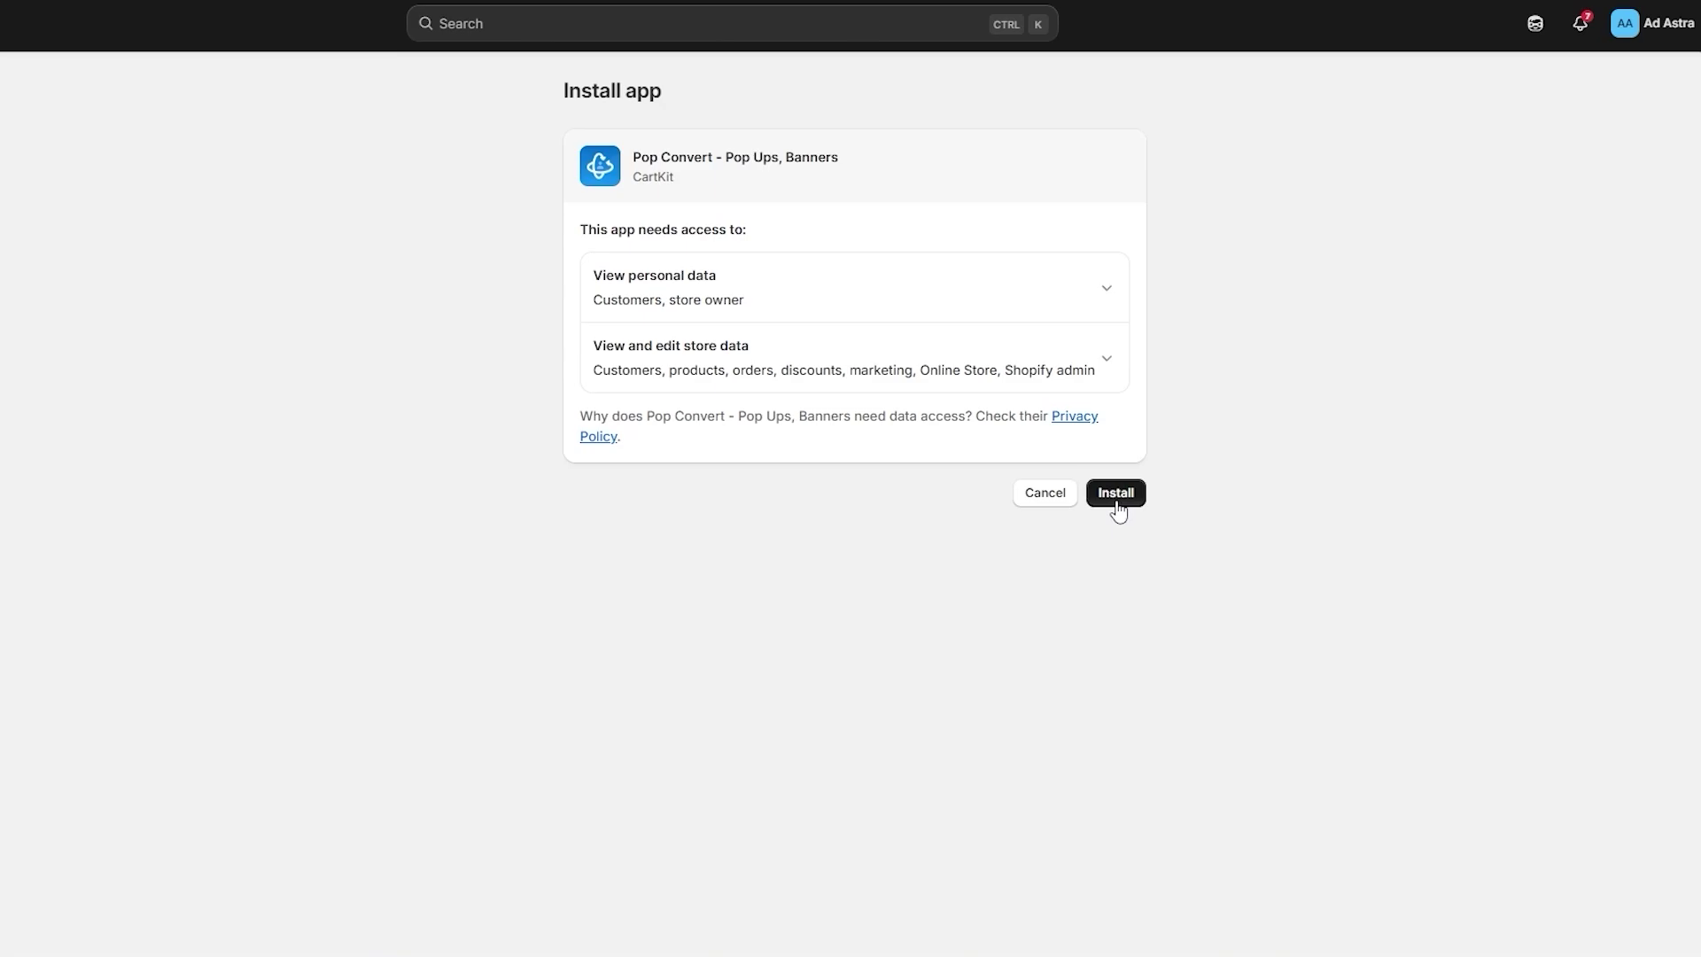
# Approve Pop Convert's data access so the app installs and its dashboard loads.
pyautogui.click(1117, 496)
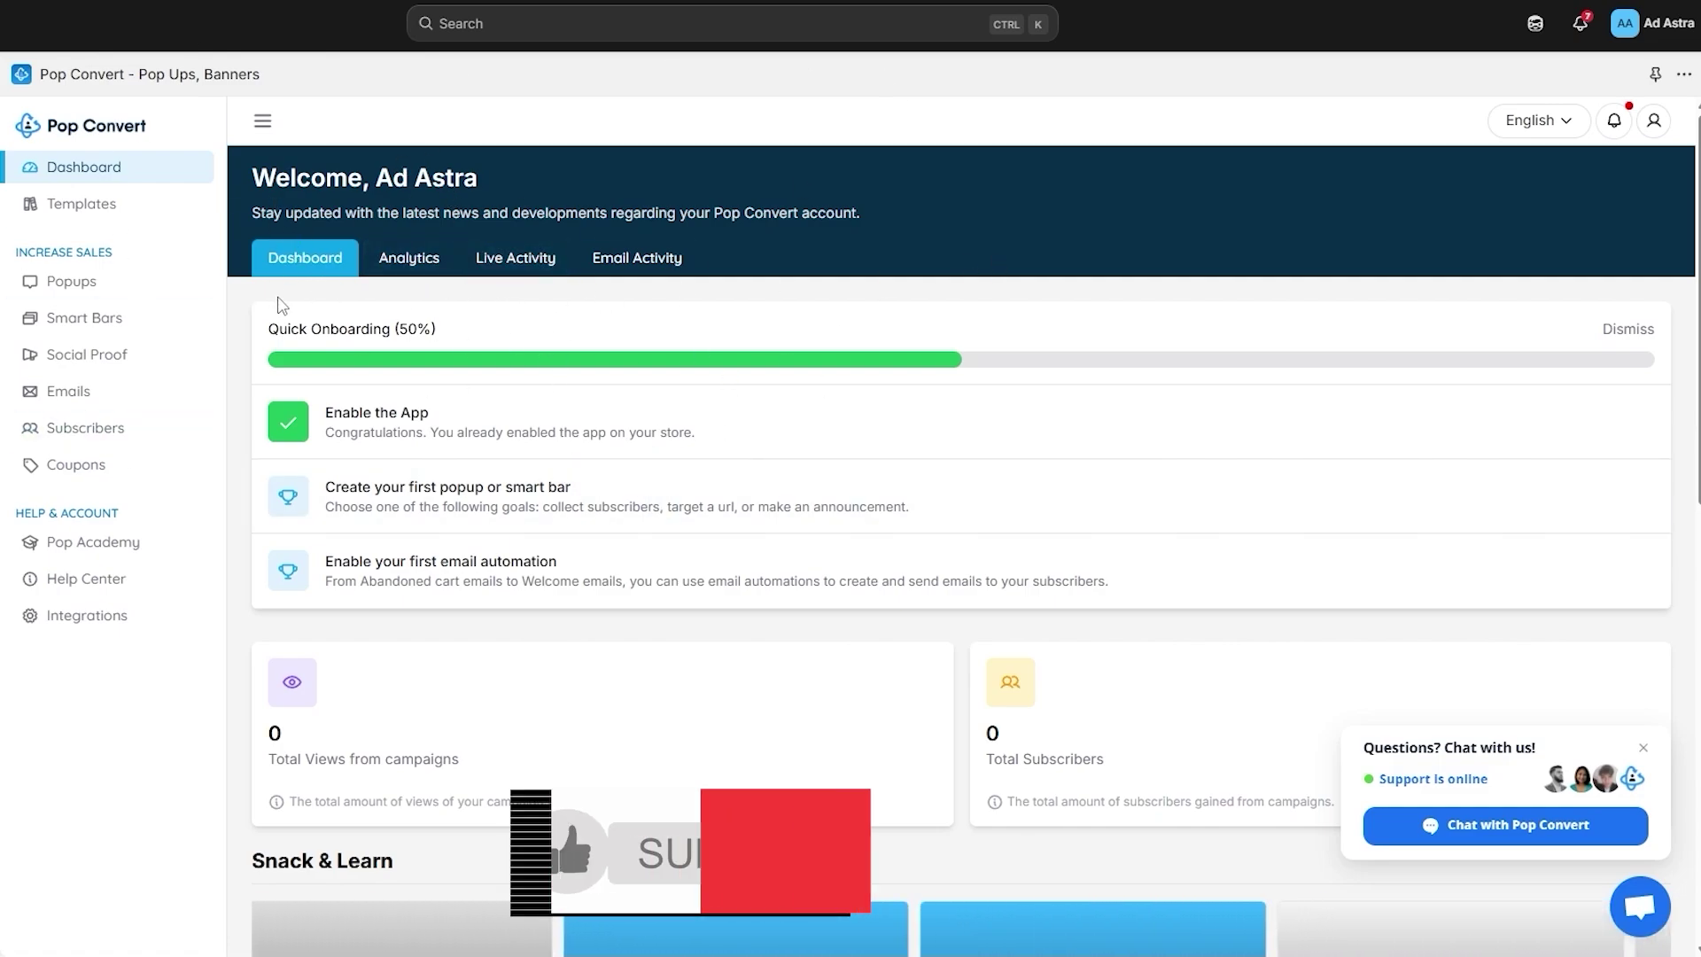
pyautogui.scroll(-8, 456, 543)
pyautogui.scroll(5, 827, 652)
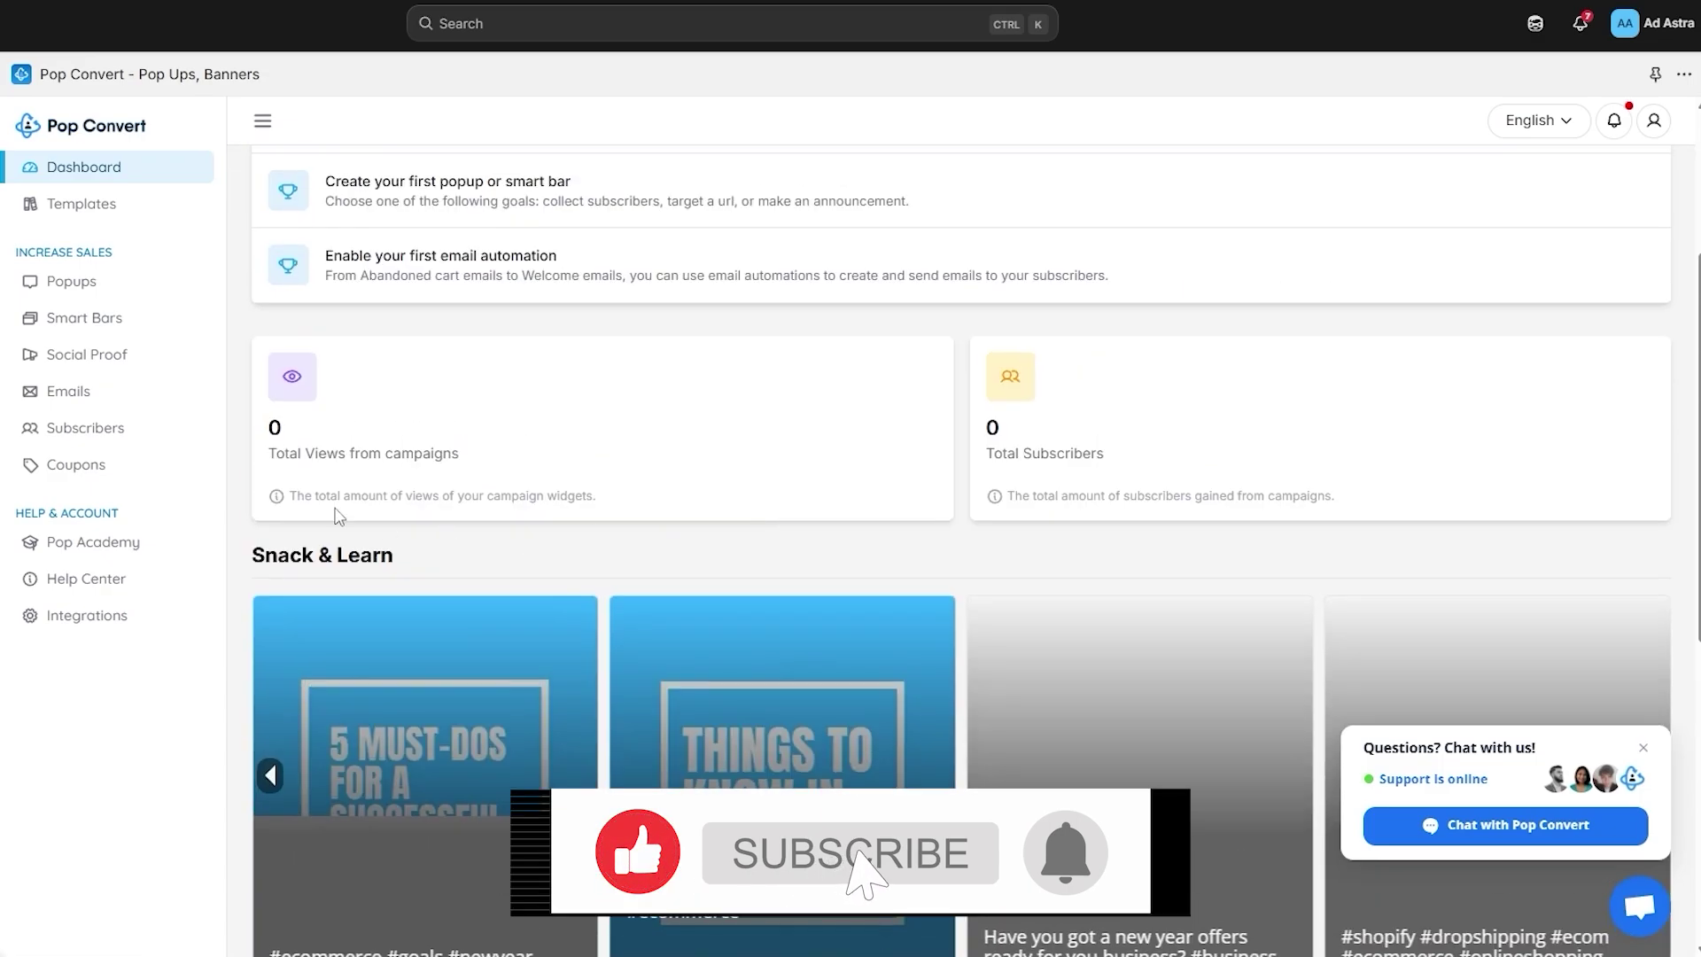
pyautogui.scroll(3, 927, 468)
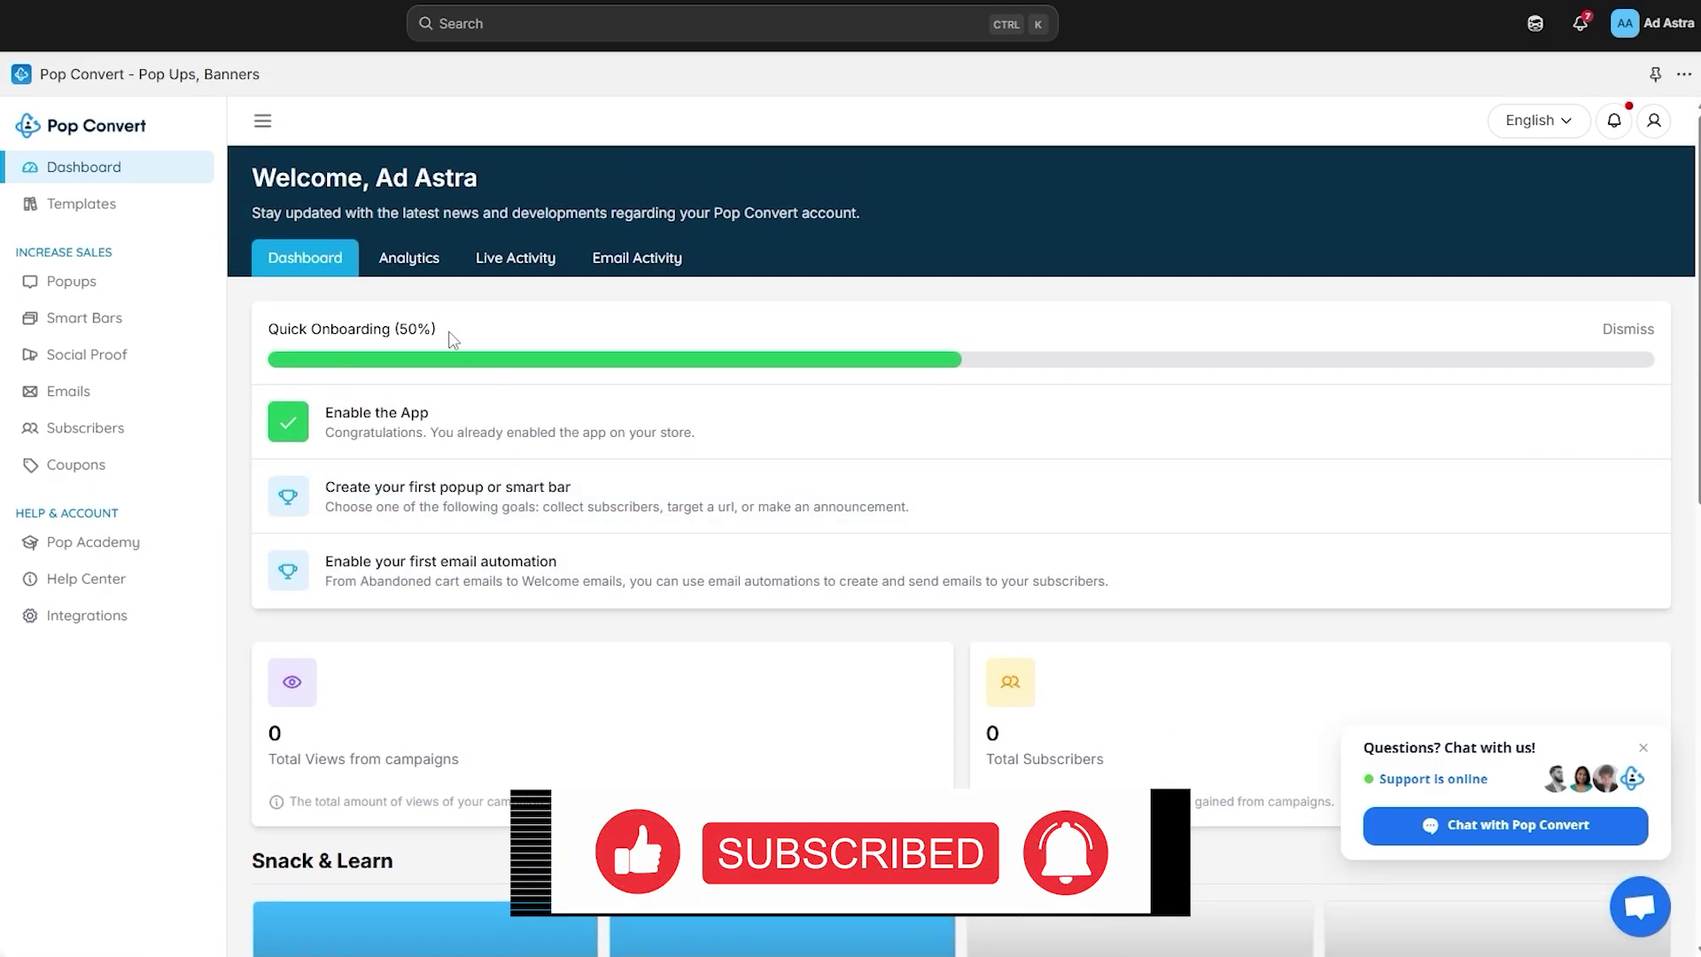
# View Pop Convert's analytics, then browse the Templates Showcase.
pyautogui.click(423, 266)
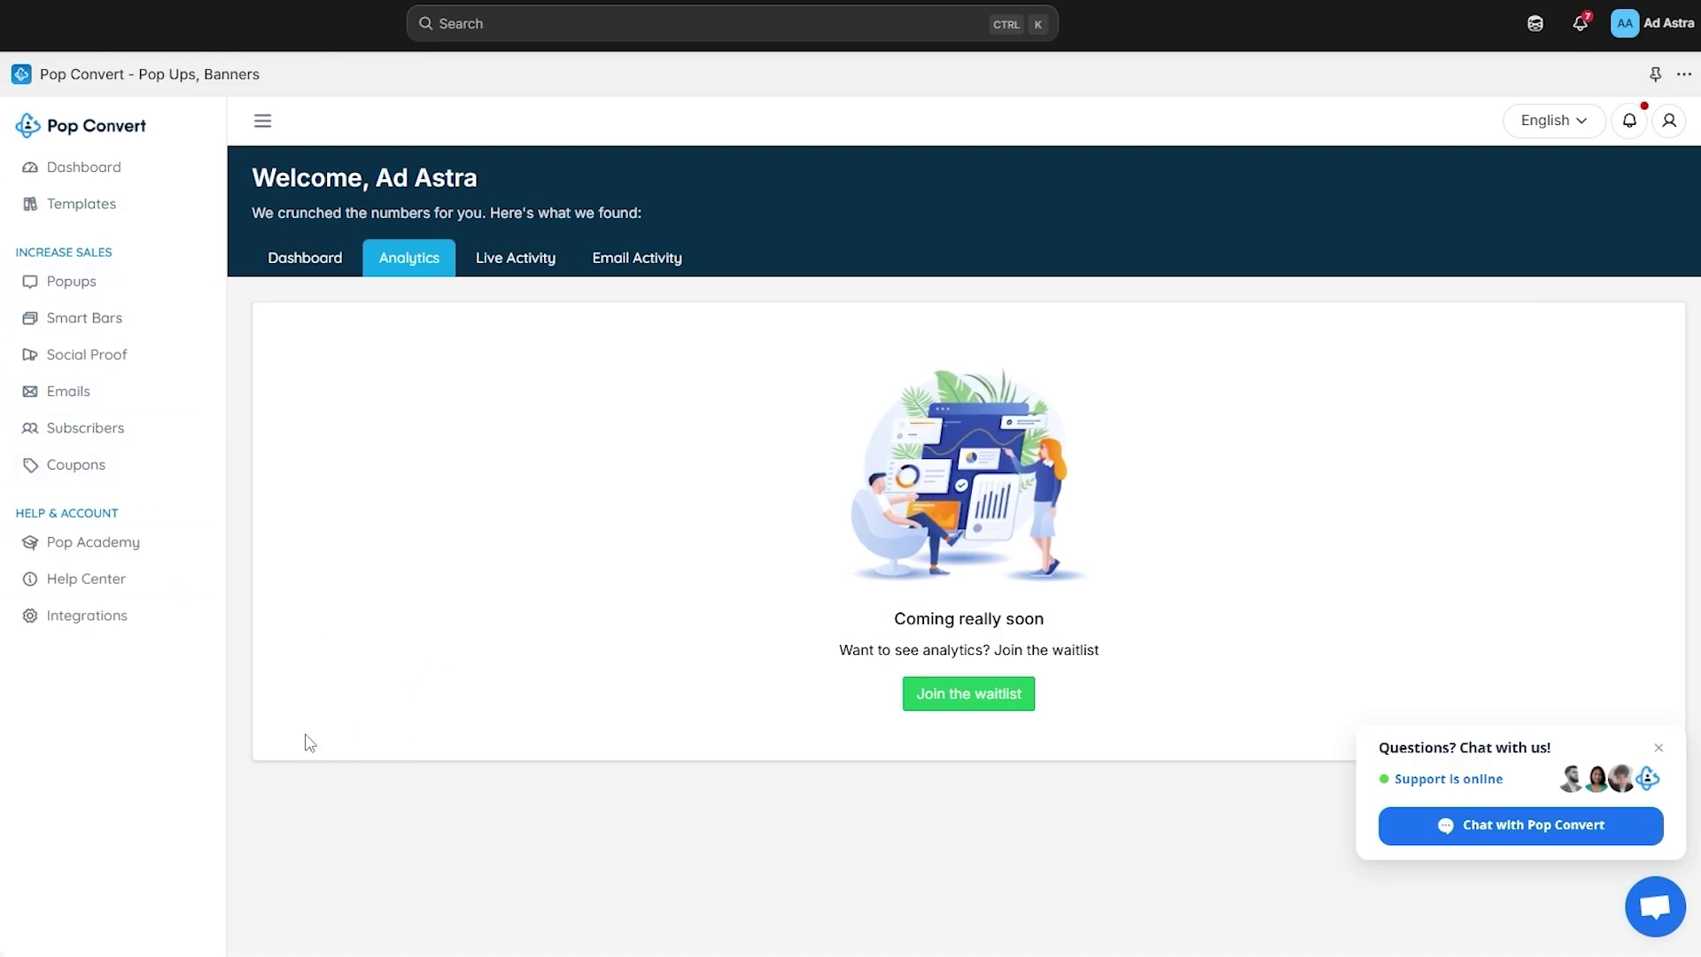
pyautogui.click(92, 217)
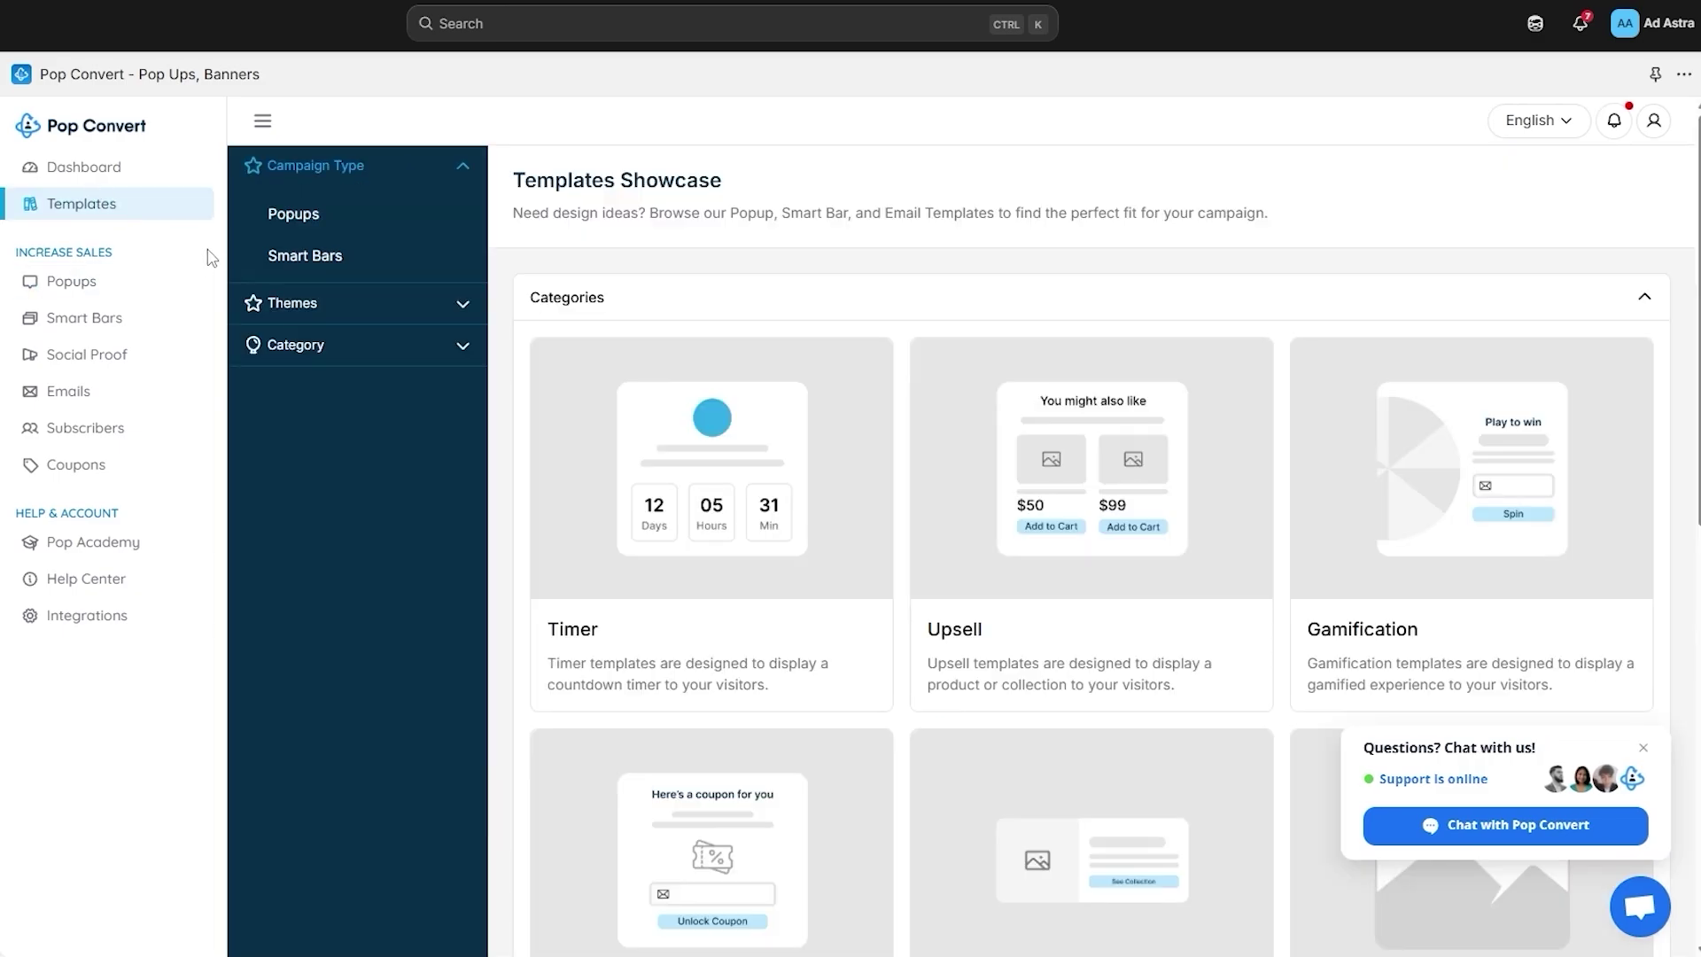
pyautogui.scroll(-2, 710, 409)
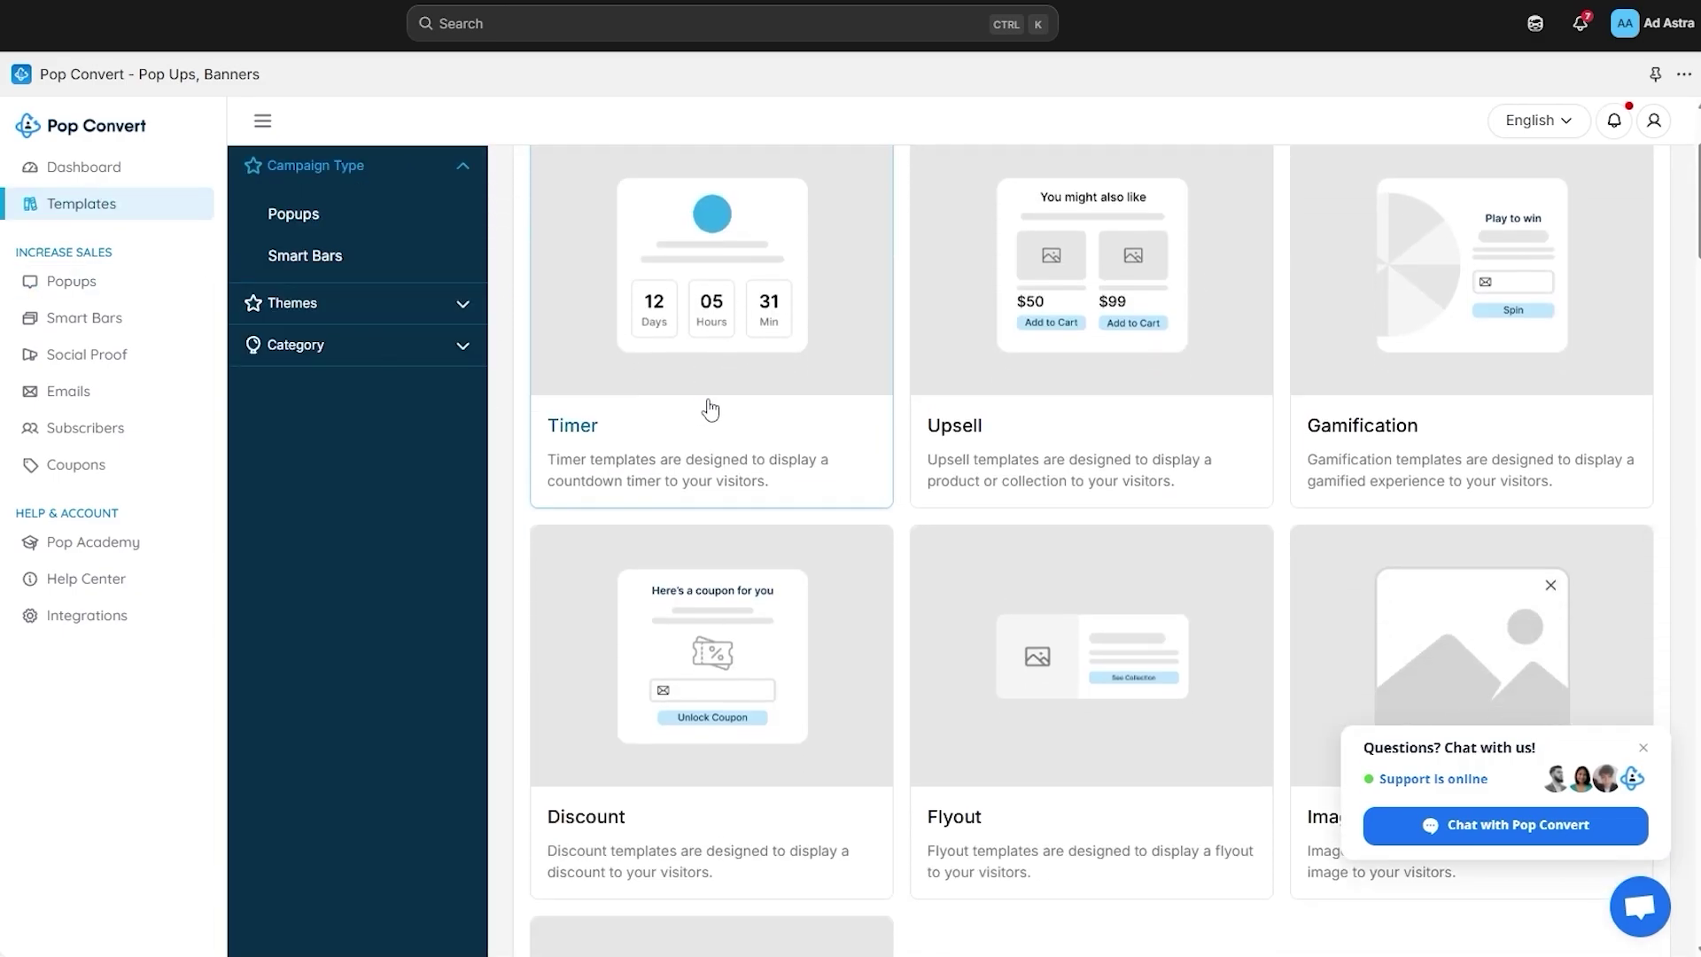
pyautogui.scroll(2, 717, 453)
pyautogui.scroll(-1, 1183, 410)
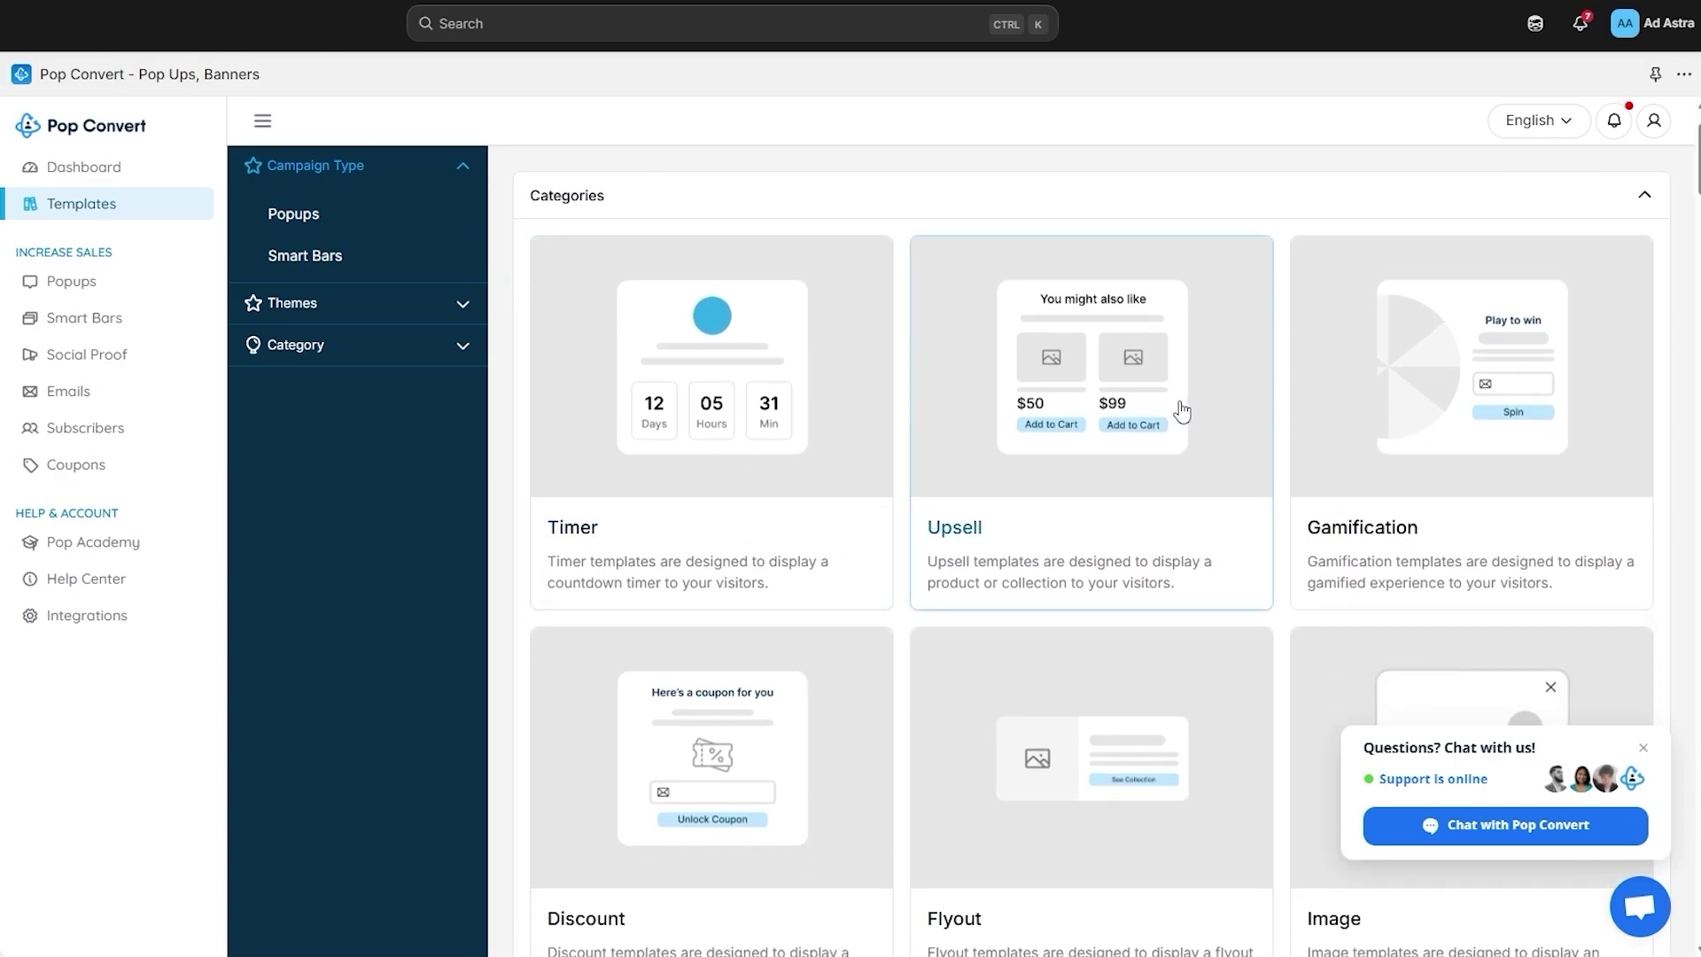
pyautogui.scroll(-1, 1183, 411)
pyautogui.scroll(-2, 1485, 381)
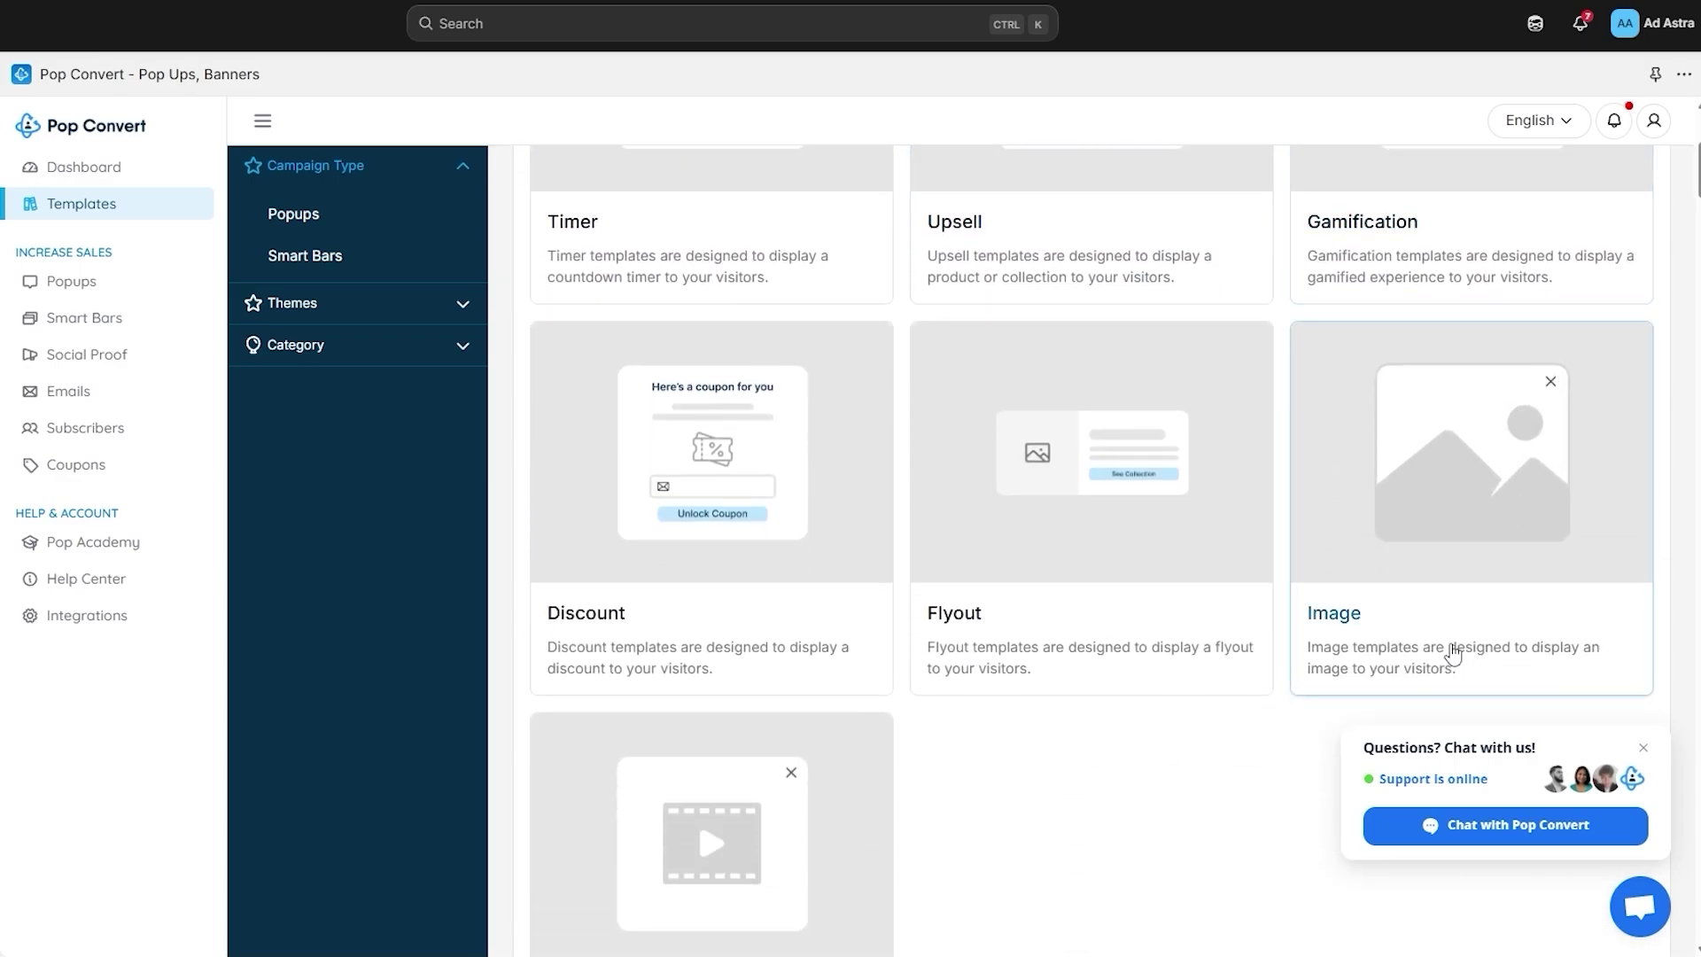
pyautogui.scroll(-4, 771, 567)
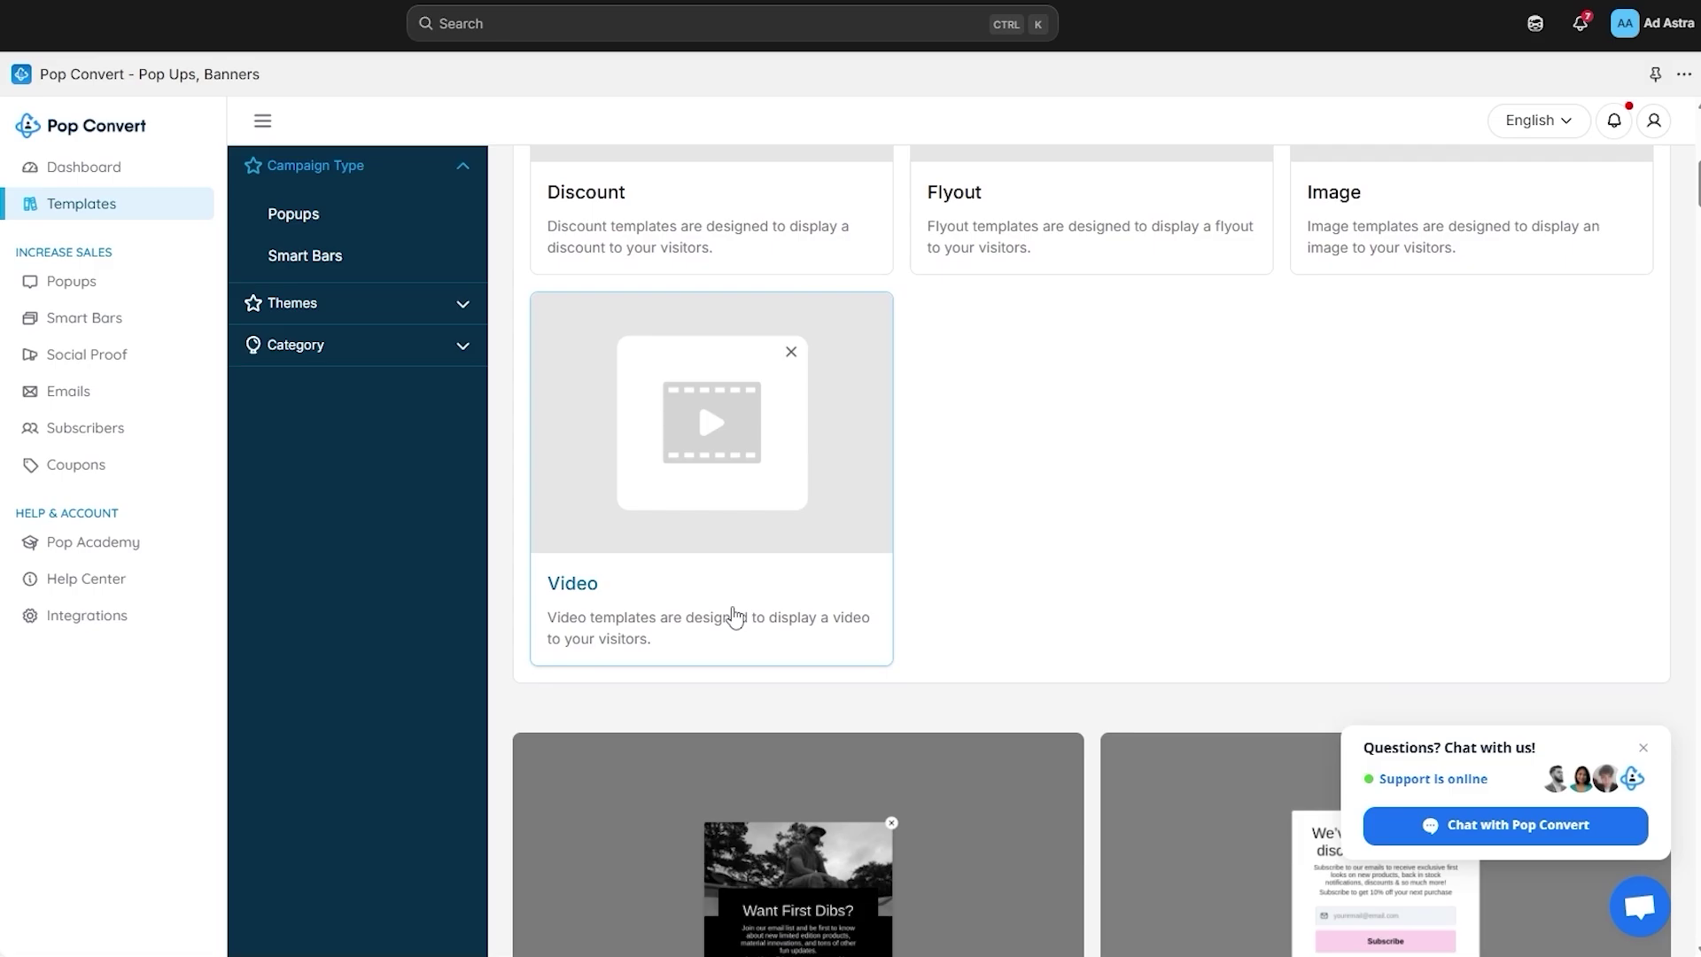
pyautogui.scroll(-2, 726, 602)
pyautogui.scroll(6, 721, 591)
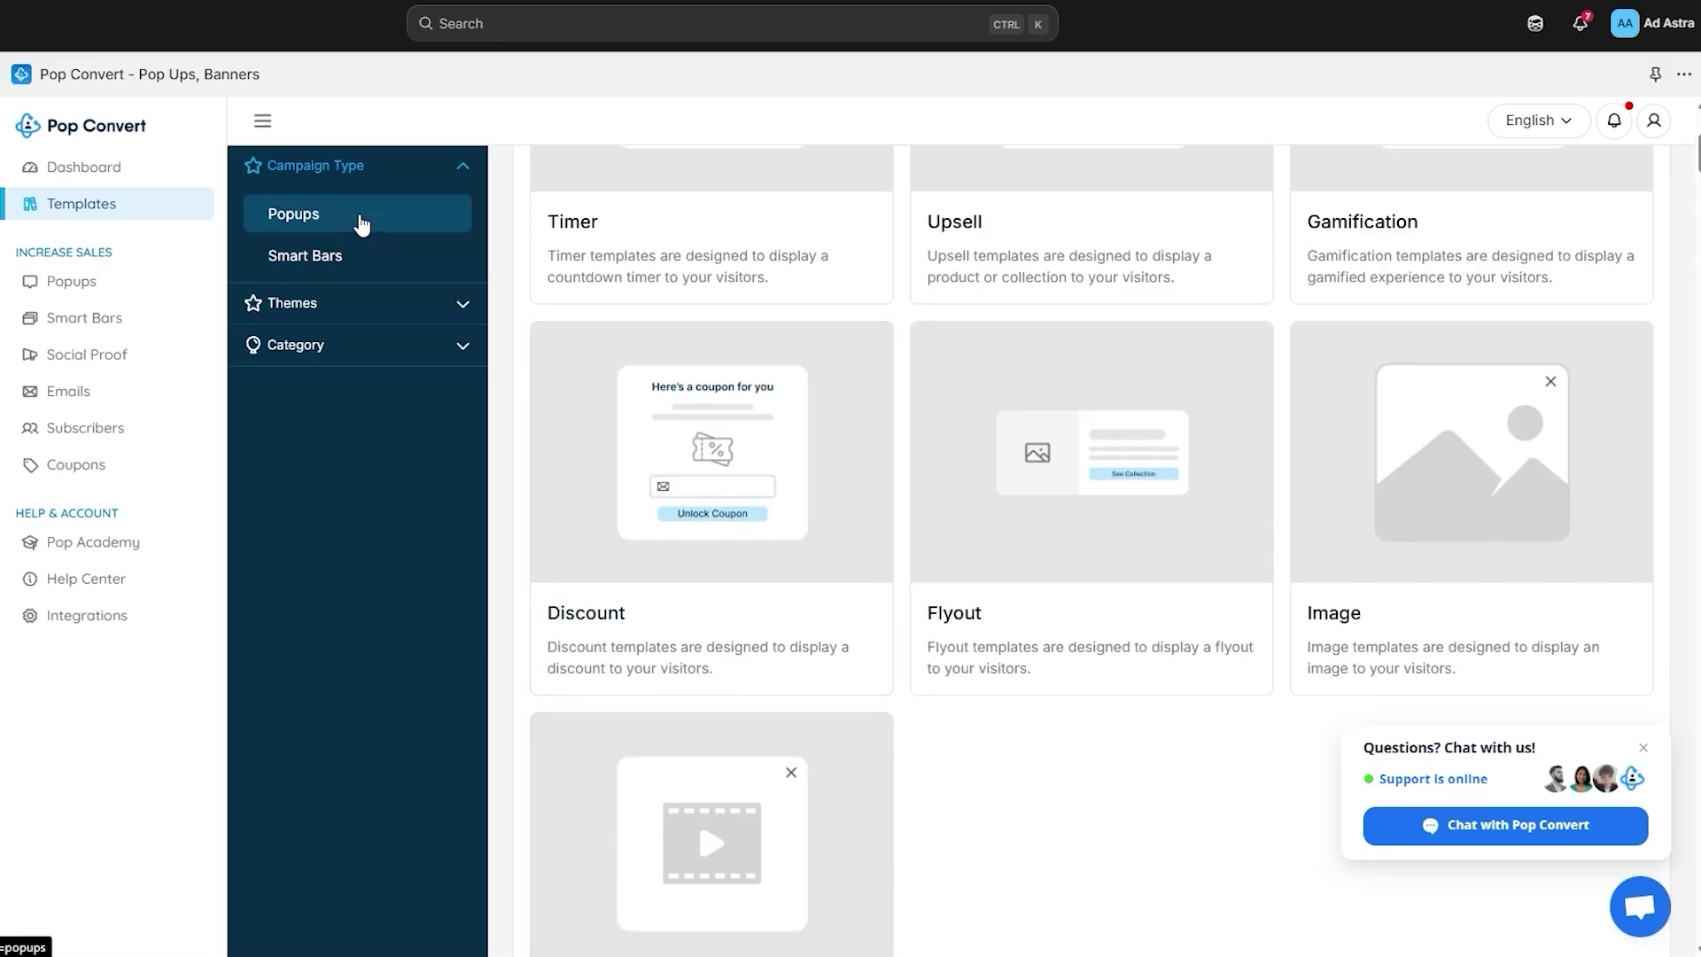
# Filter templates to Popups, then Smart Bars, with the Dark theme.
pyautogui.click(372, 221)
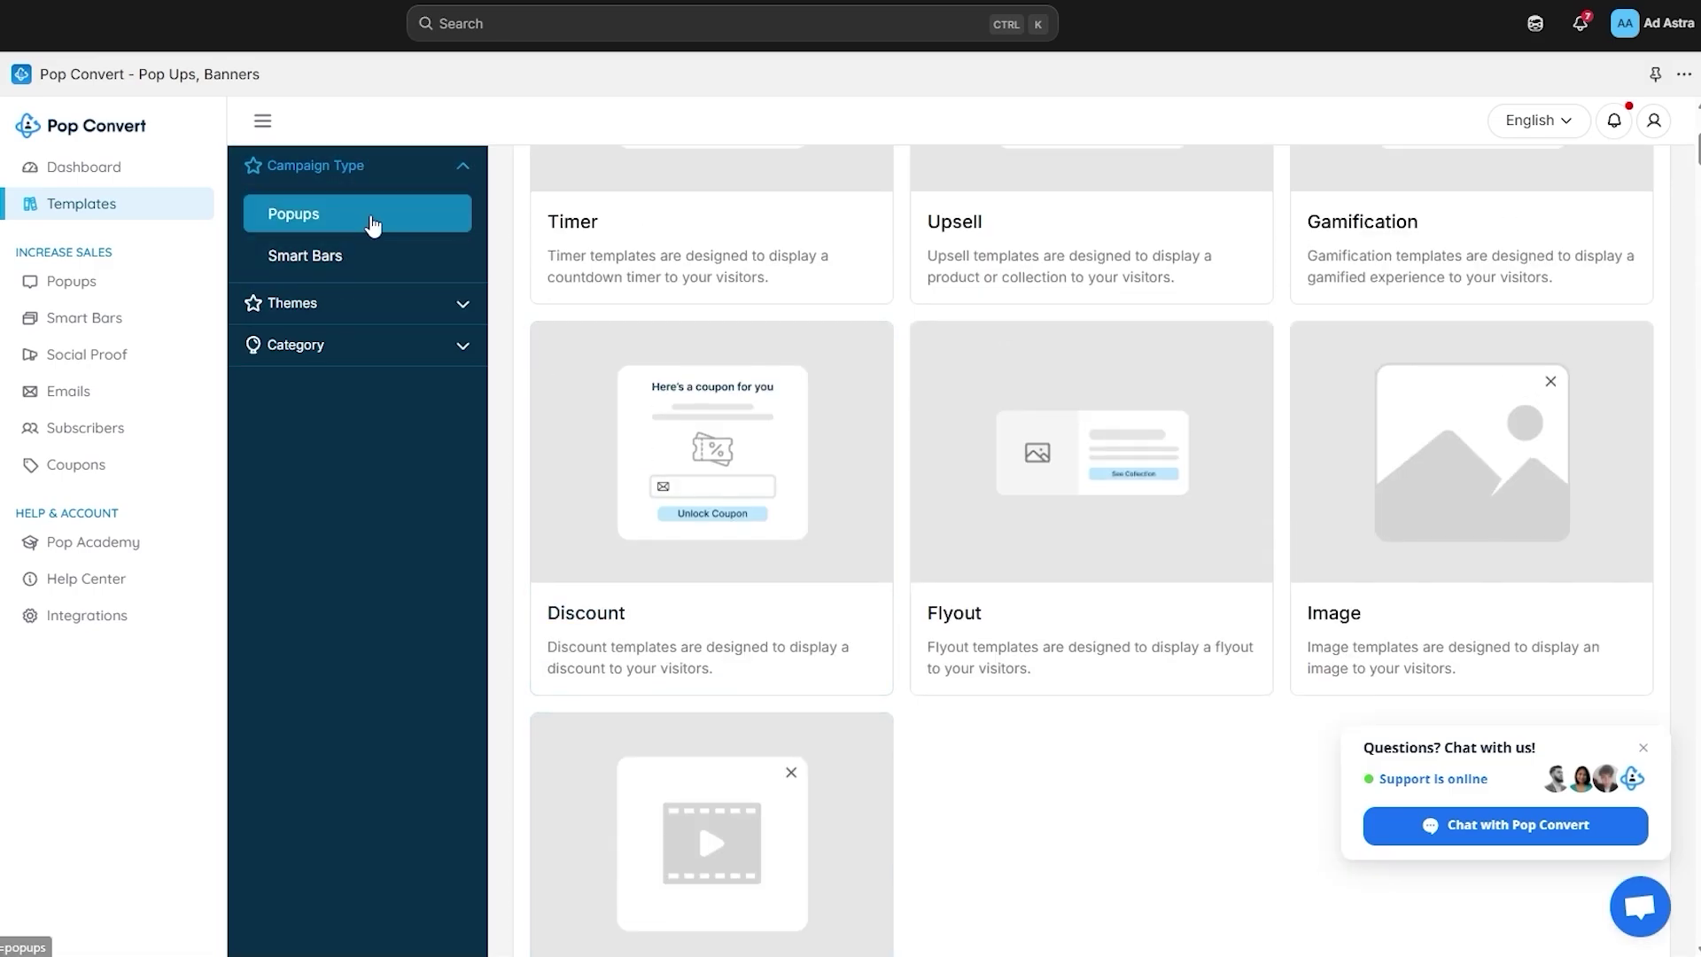
pyautogui.click(401, 266)
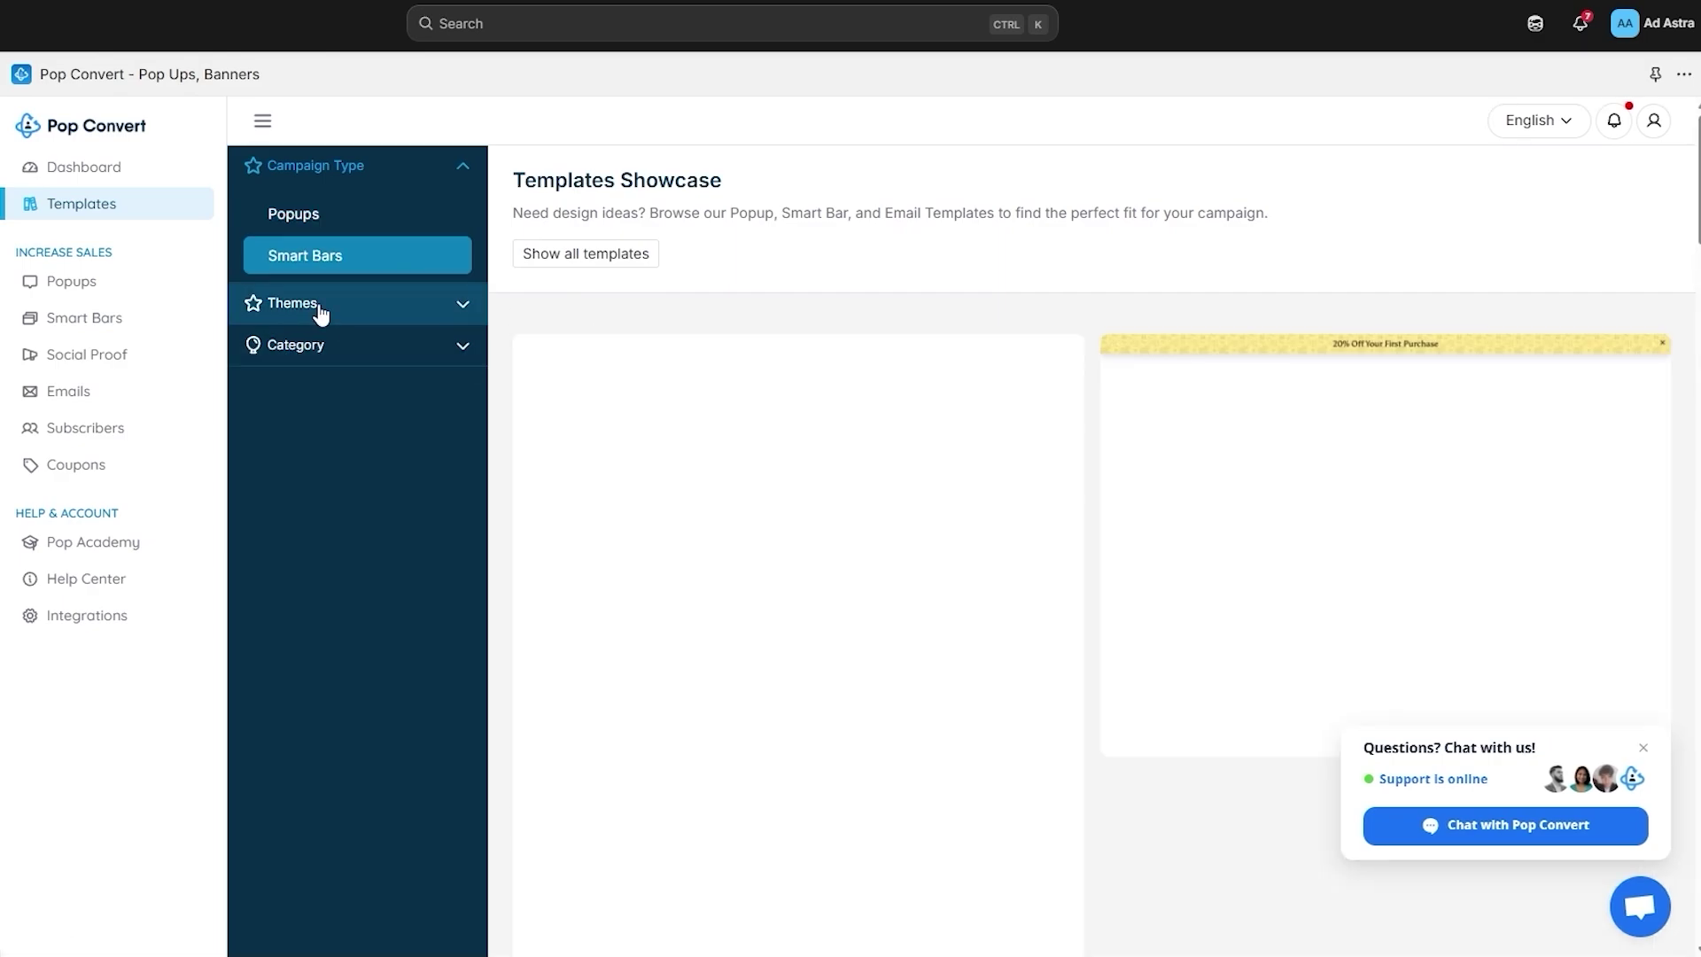
pyautogui.click(320, 311)
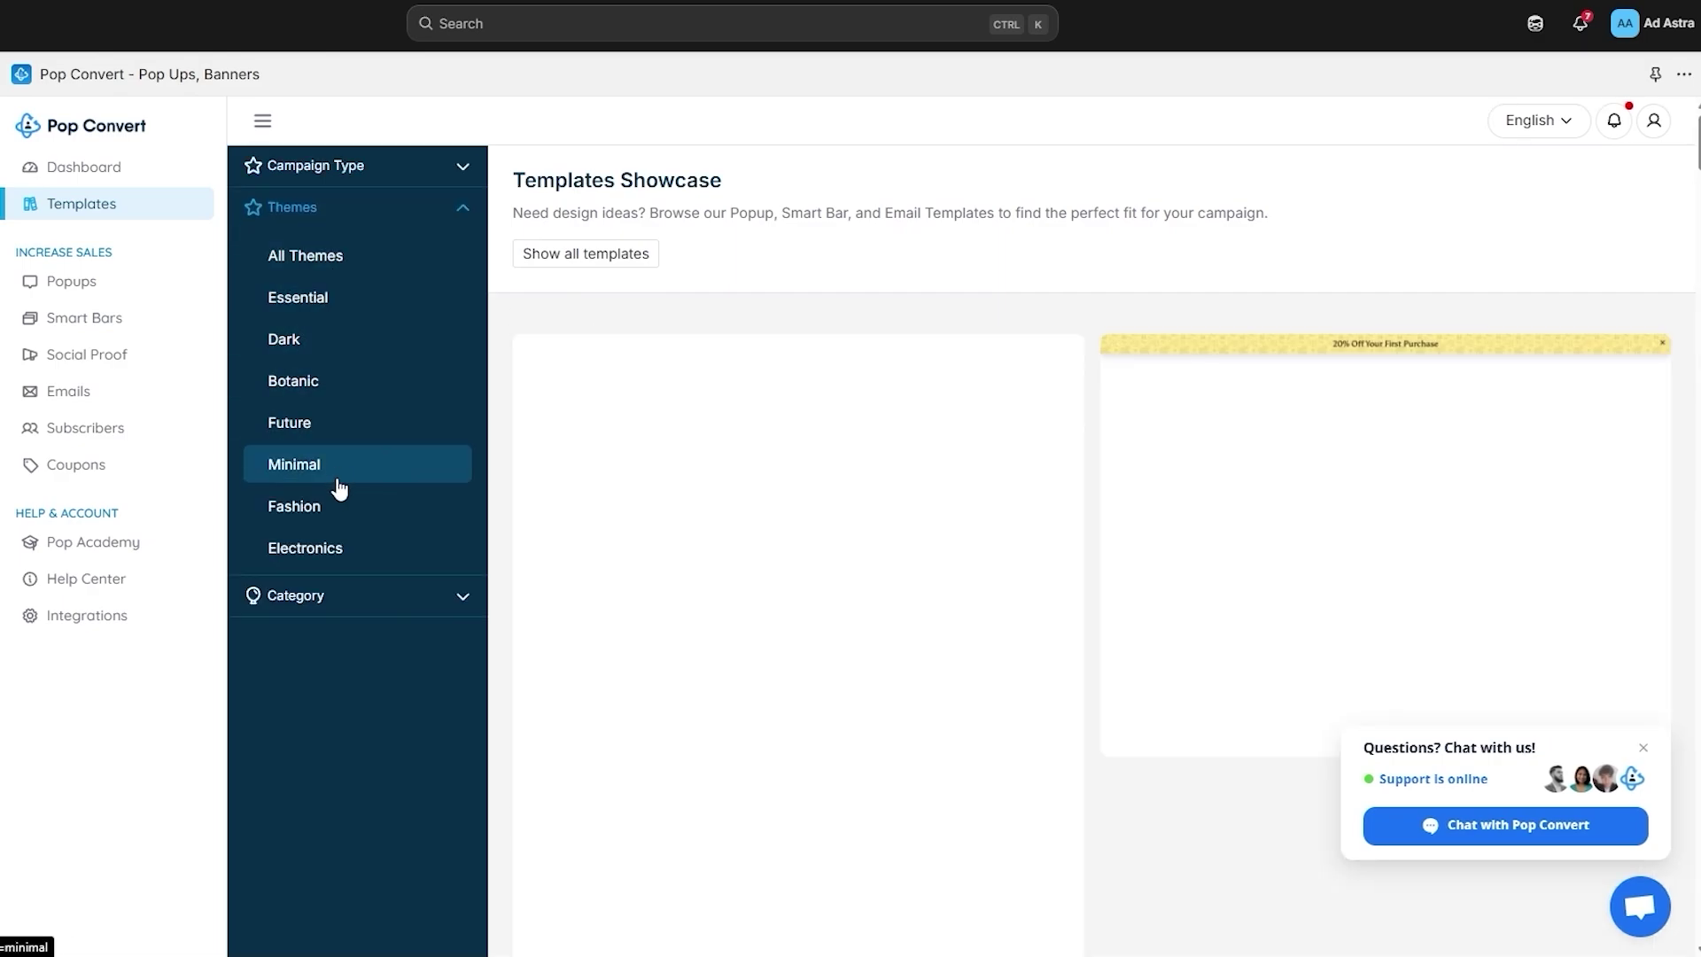
pyautogui.click(329, 343)
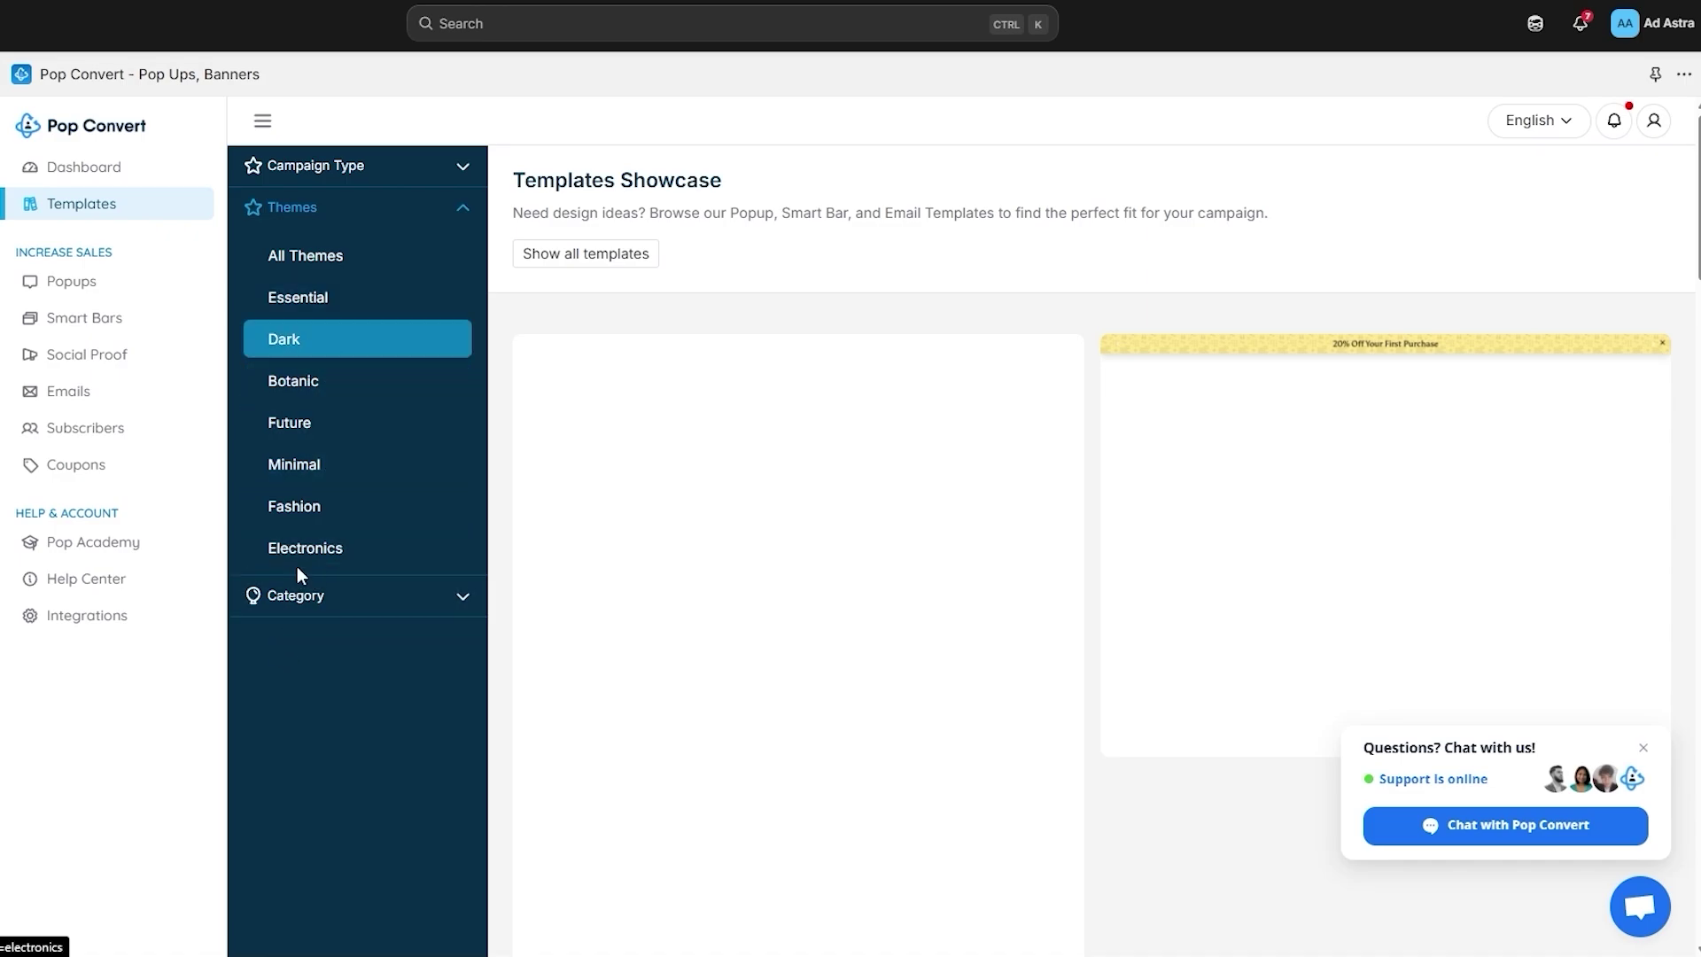
# Visit Pop Convert's Popups, Smart Bars and Coupons pages; the Popups campaign list is empty.
pyautogui.moveTo(36, 258); pyautogui.dragTo(72, 281)
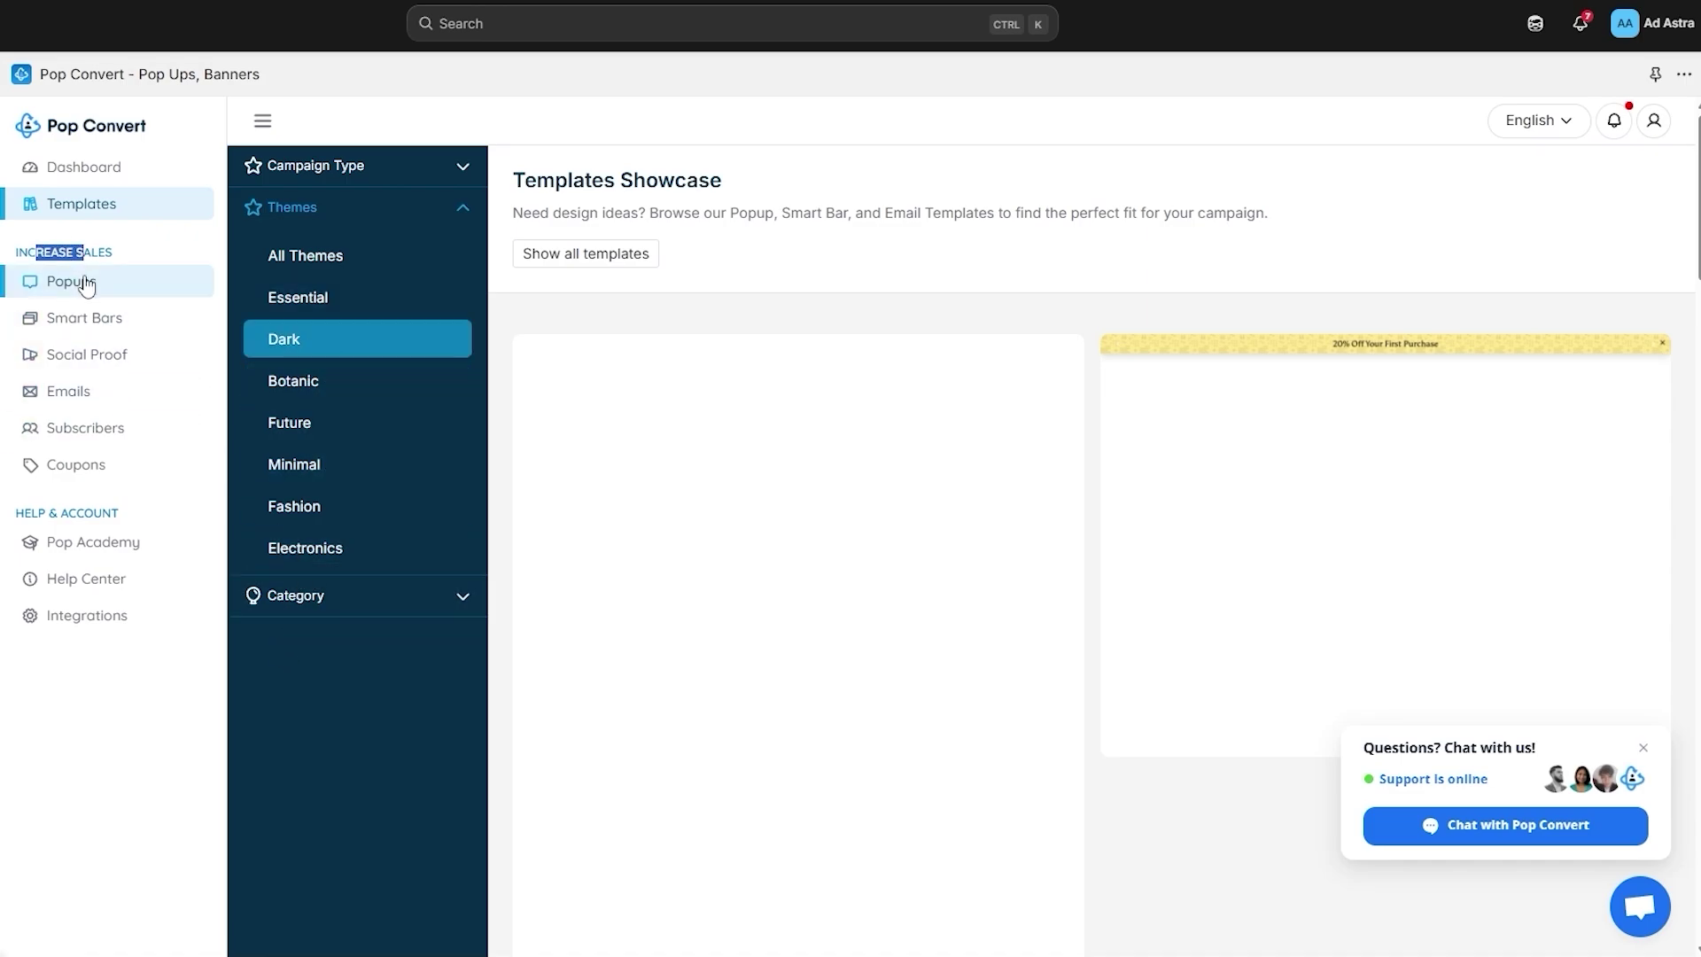
pyautogui.click(74, 281)
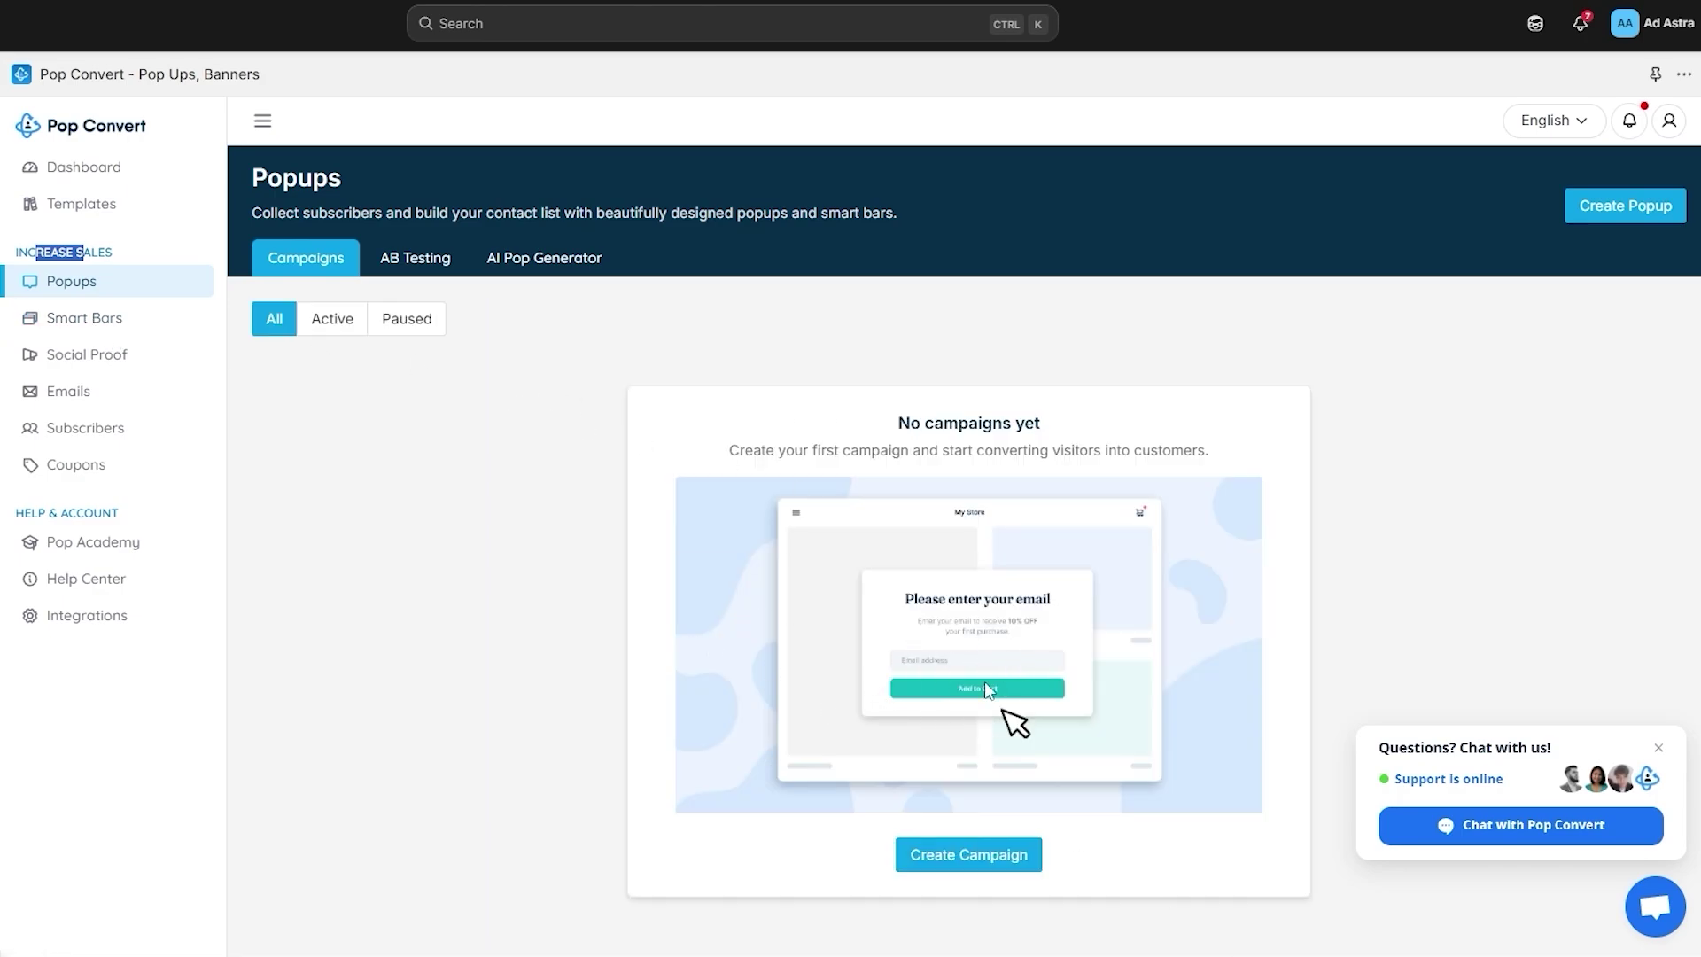
pyautogui.click(124, 320)
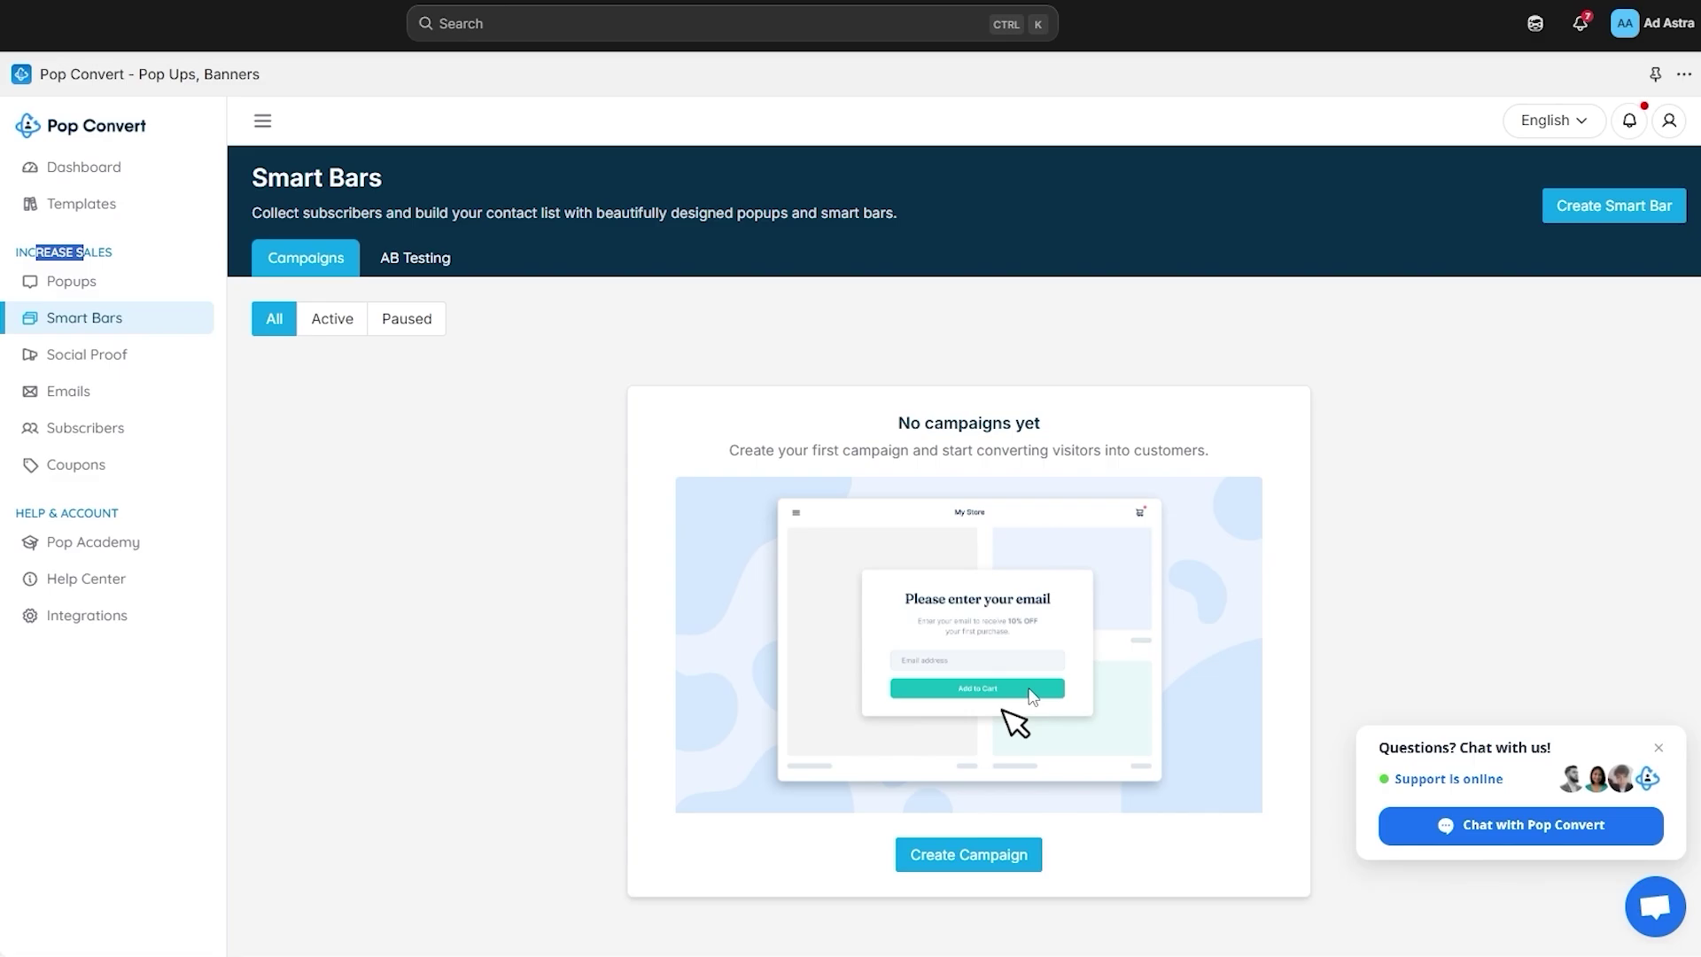
pyautogui.click(113, 467)
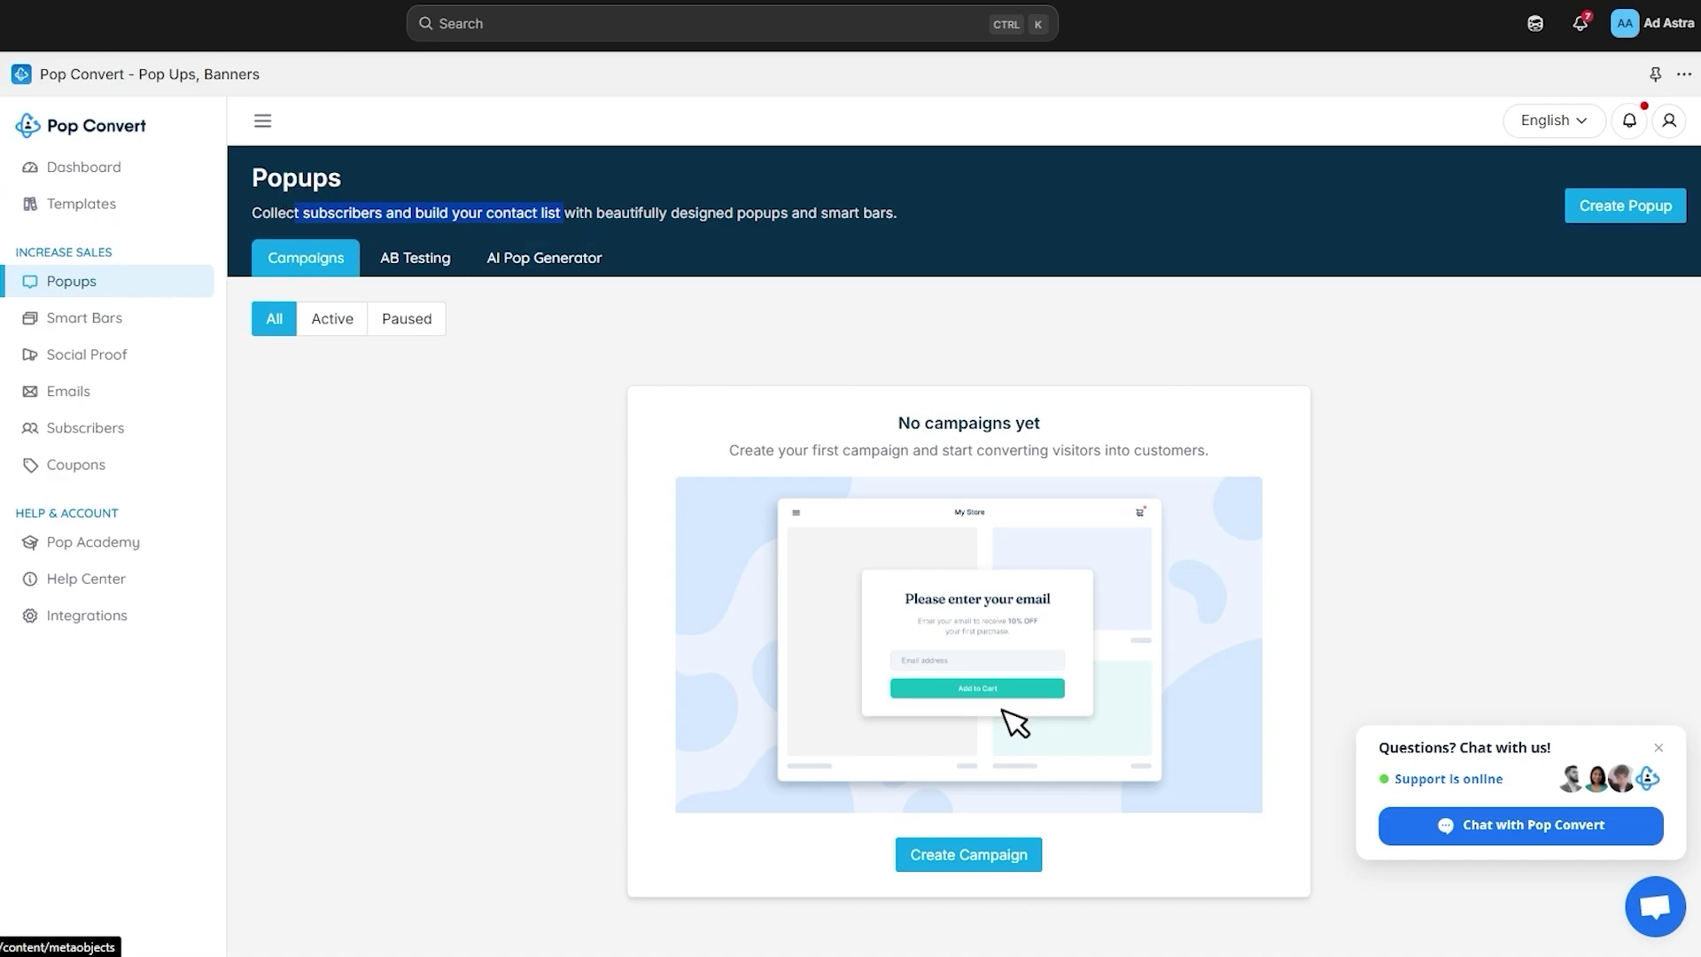
# Close the layout/theme, layout/password, header and footer tabs, leaving only snippets/card-product.liquid open.
pyautogui.moveTo(285, 179); pyautogui.dragTo(314, 179)
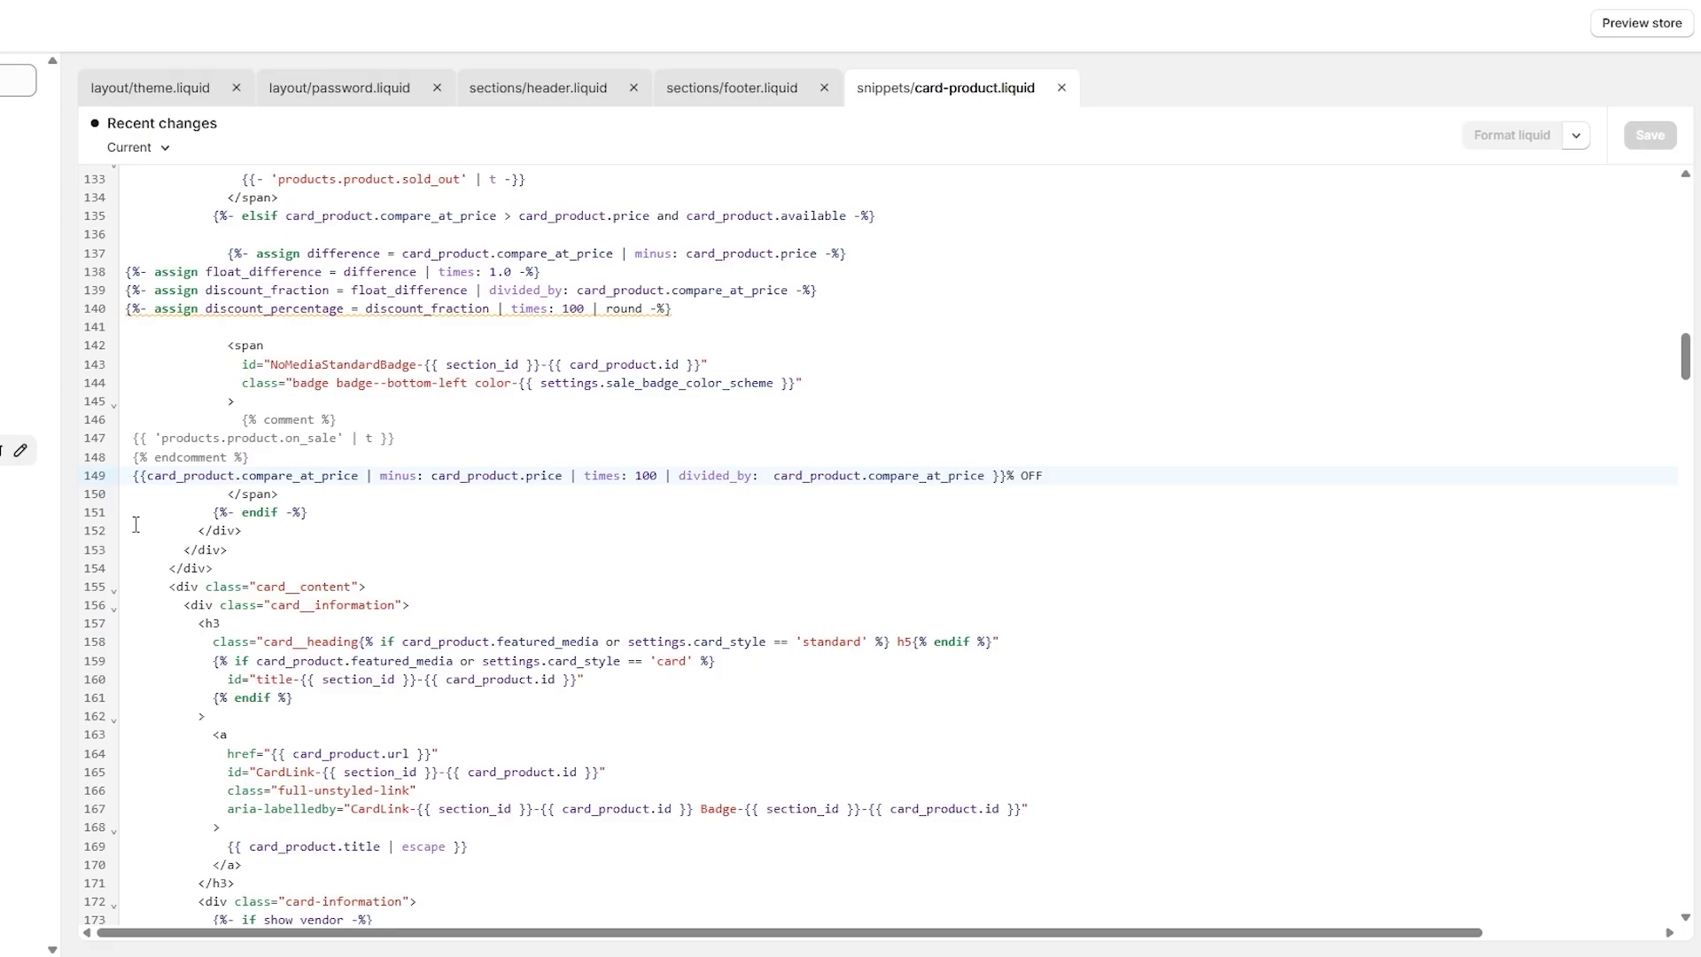
pyautogui.scroll(2, 925, 323)
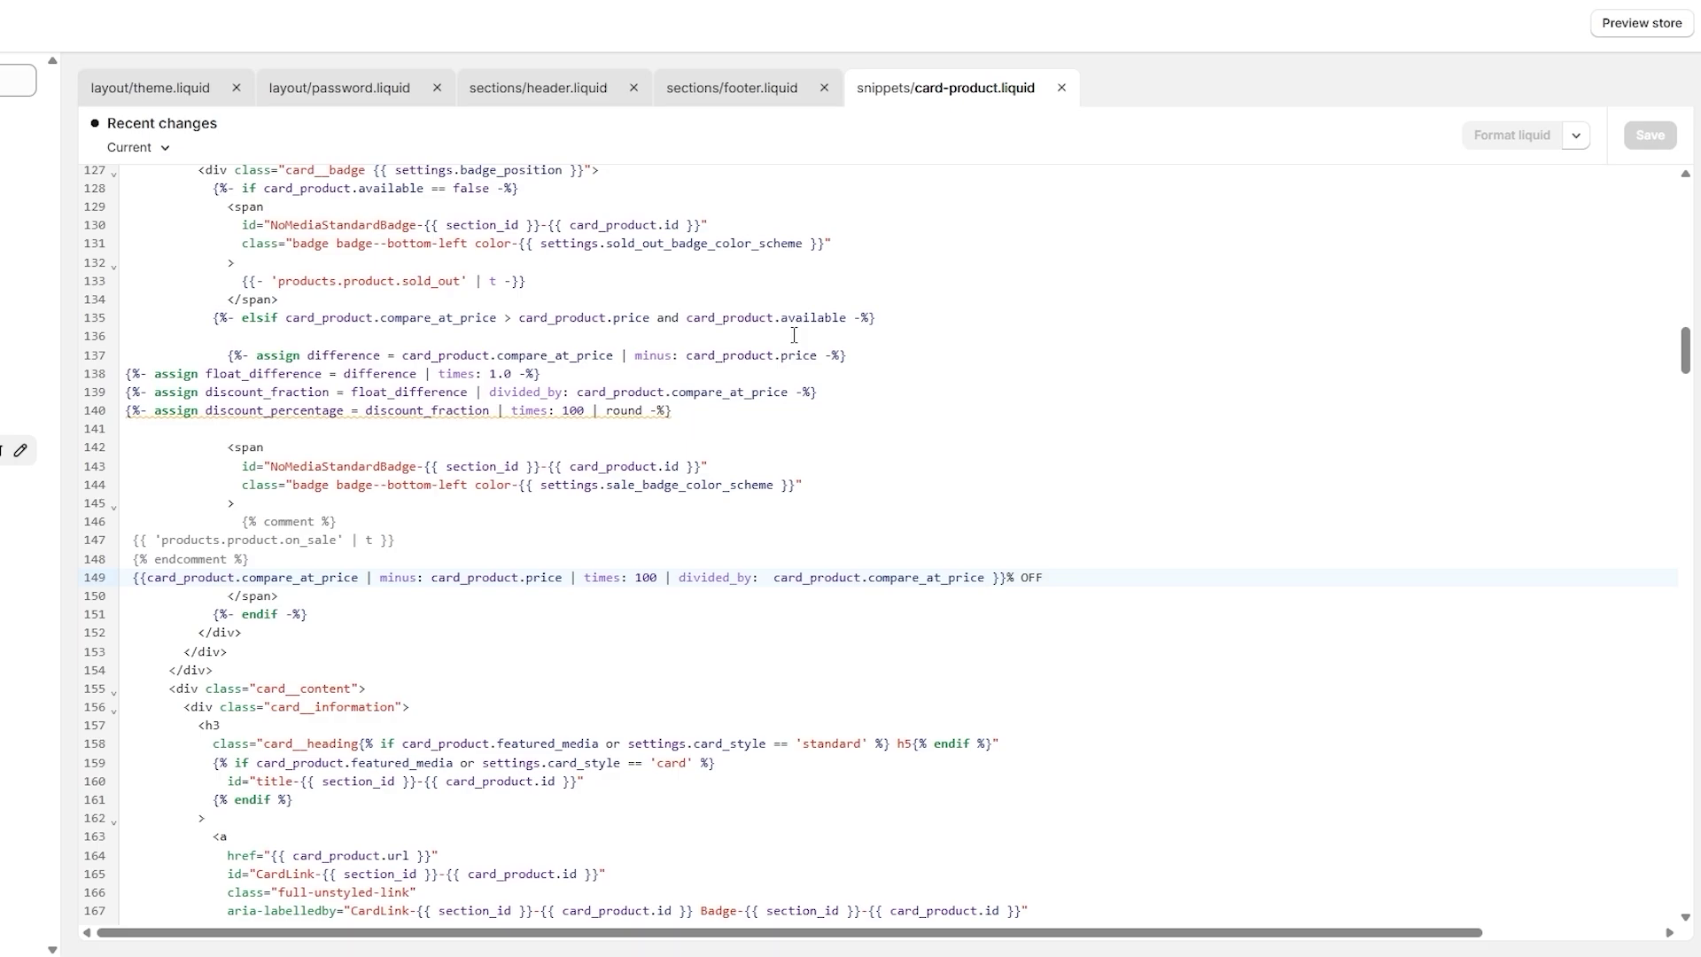
pyautogui.click(236, 88)
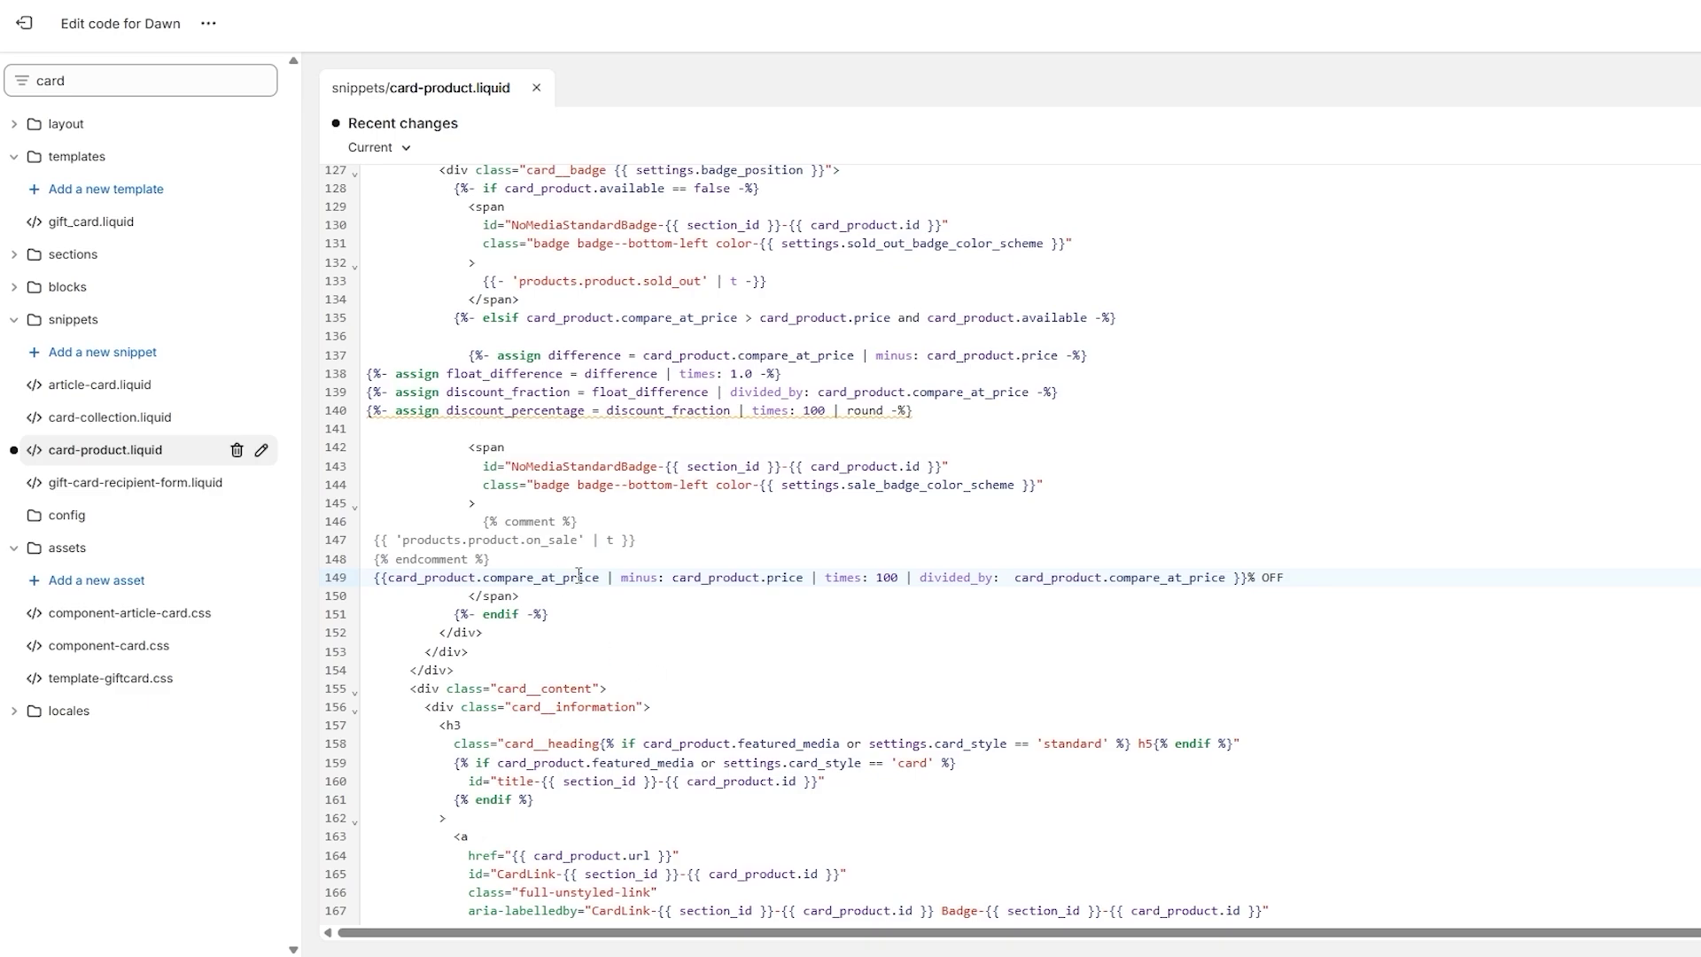
pyautogui.scroll(1, 578, 576)
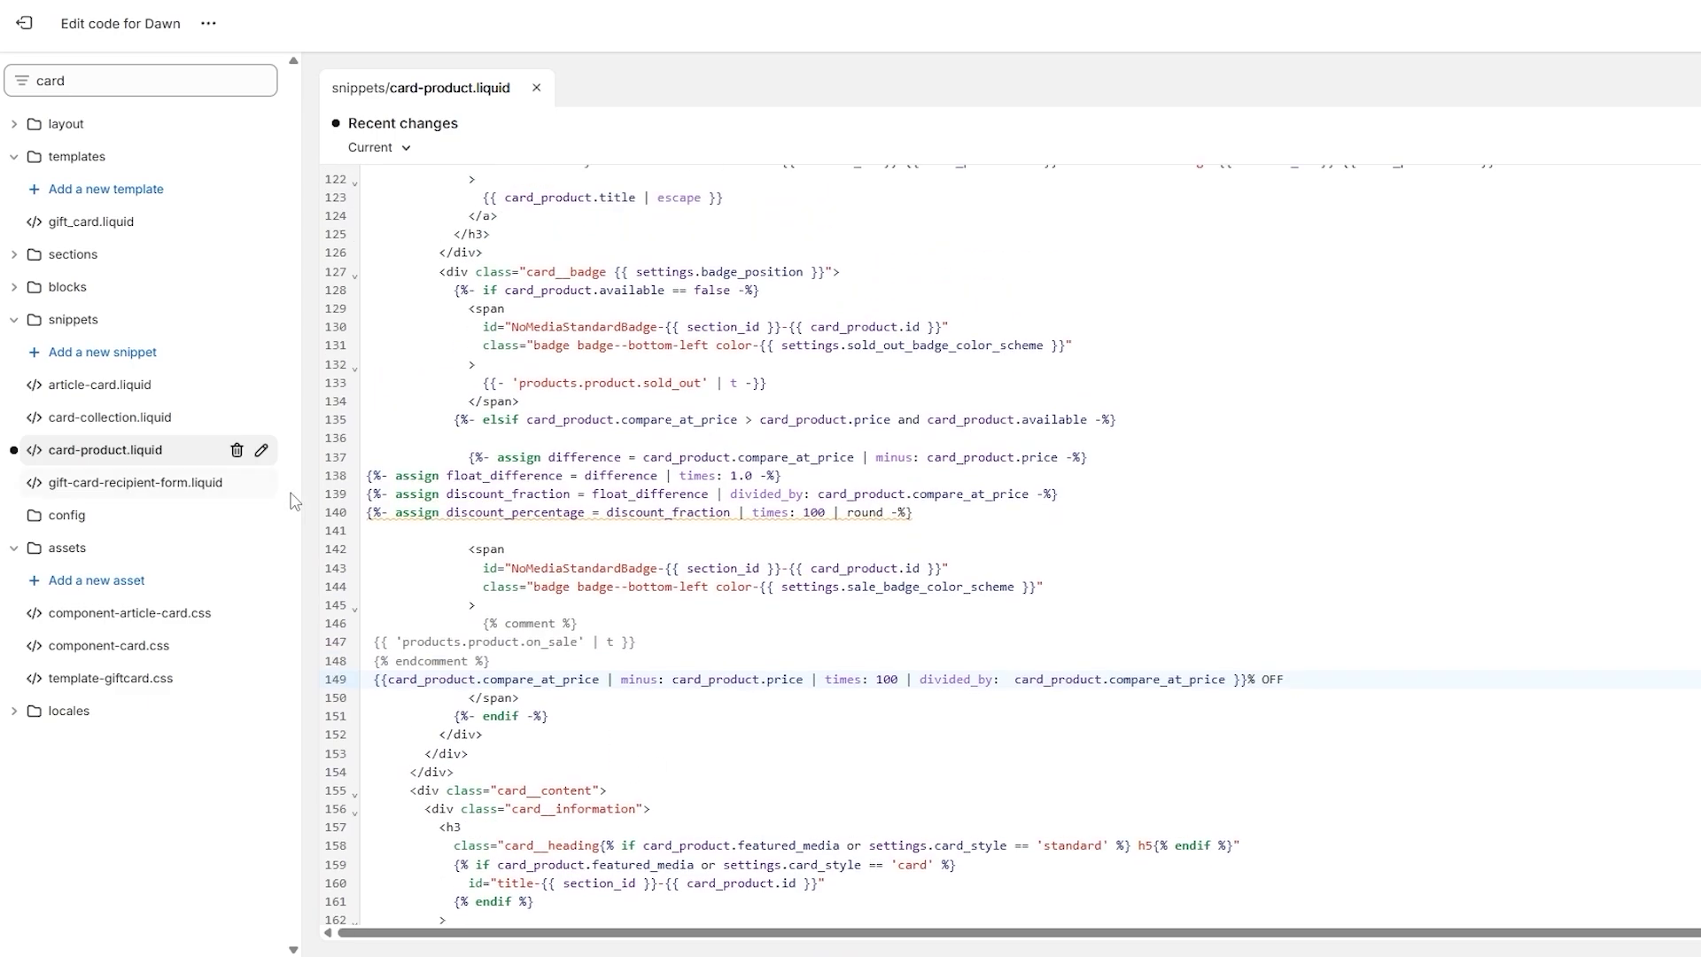
pyautogui.scroll(-1, 667, 521)
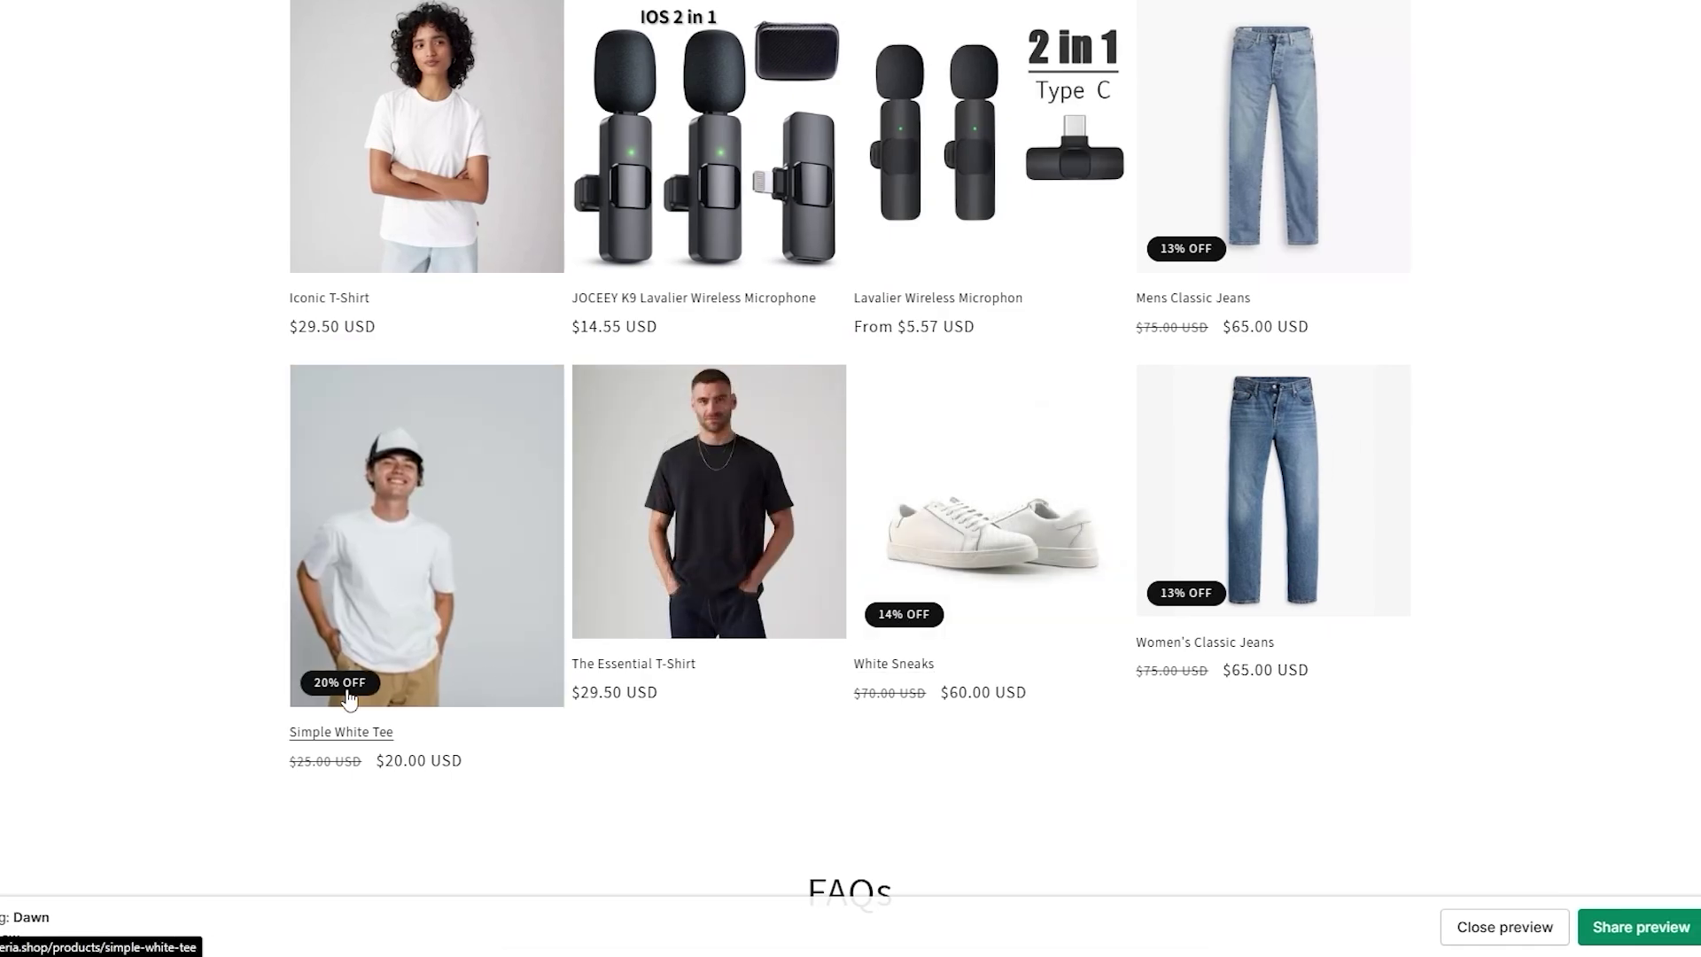
# Scroll through the Featured products grid to inspect each card's percent-off sale badge.
pyautogui.scroll(3, 1257, 602)
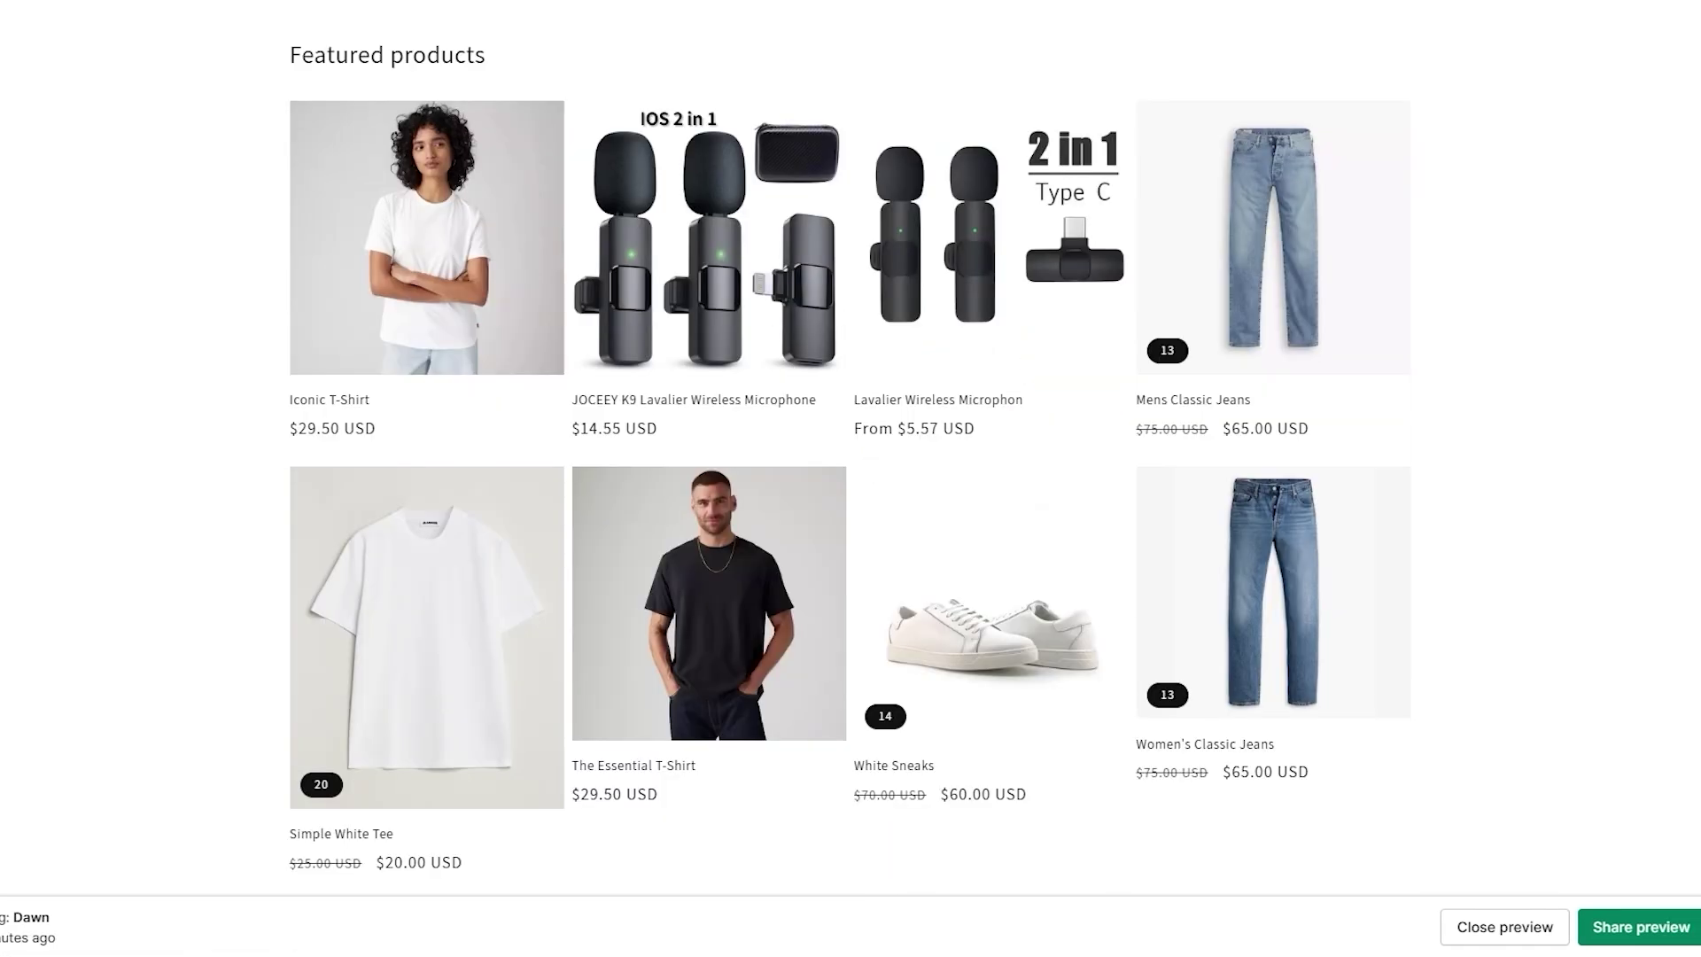
pyautogui.scroll(4, 326, 184)
pyautogui.scroll(-5, 326, 184)
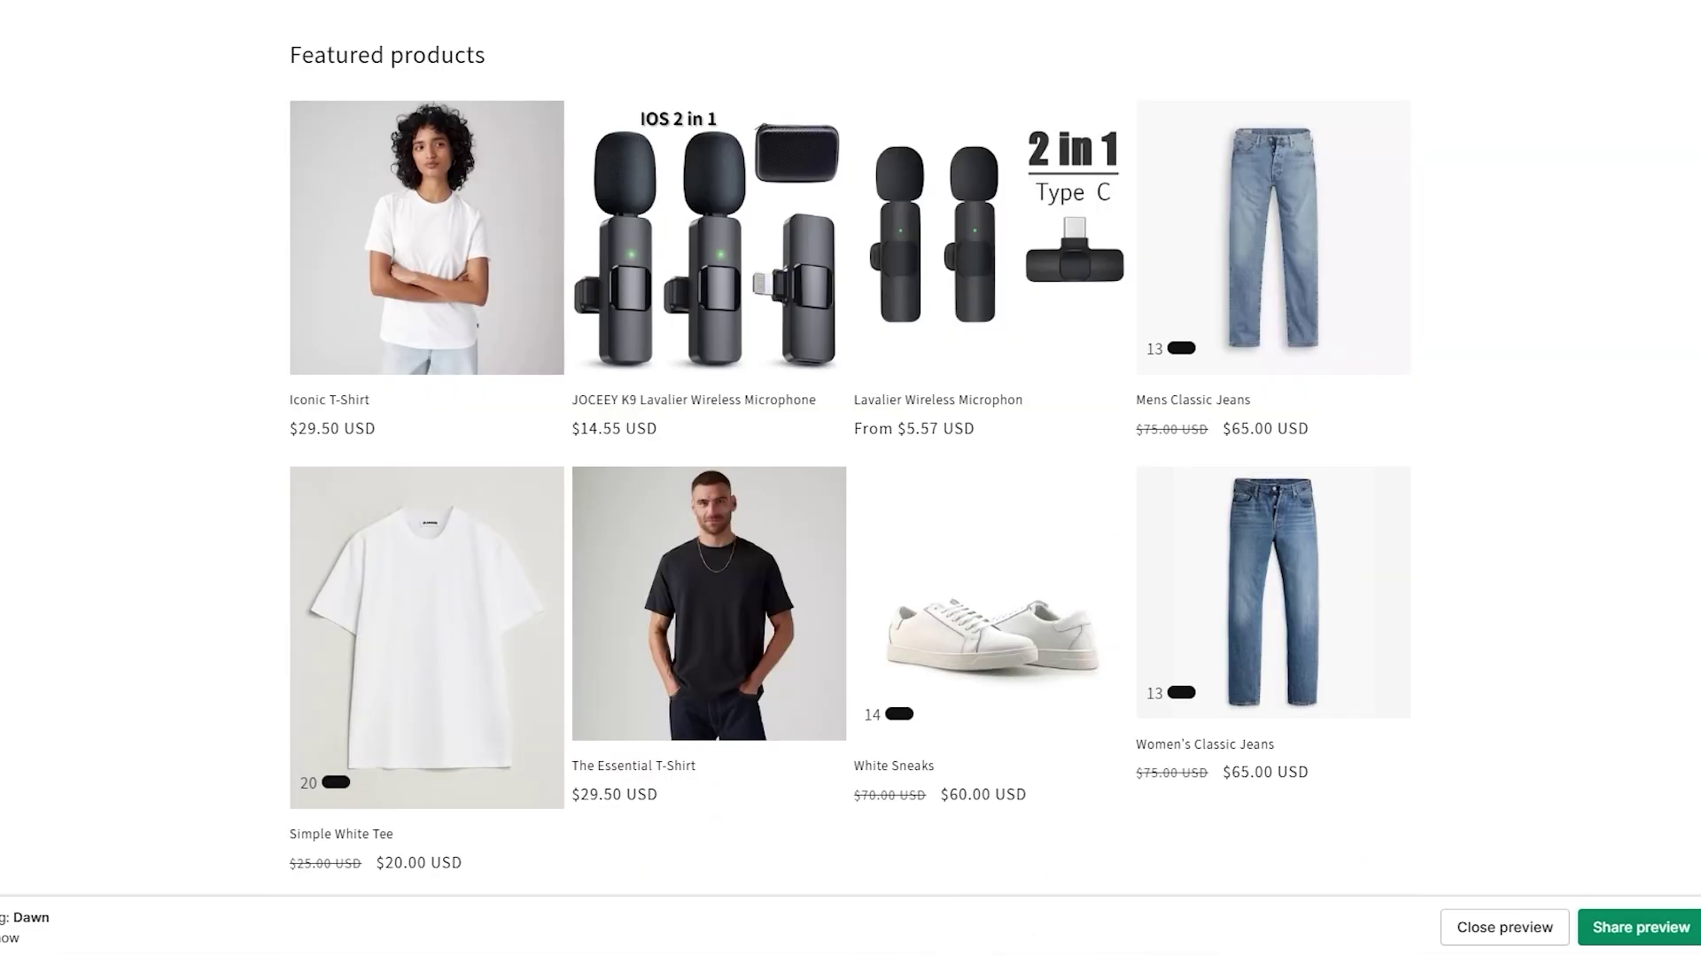
pyautogui.scroll(2, 318, 864)
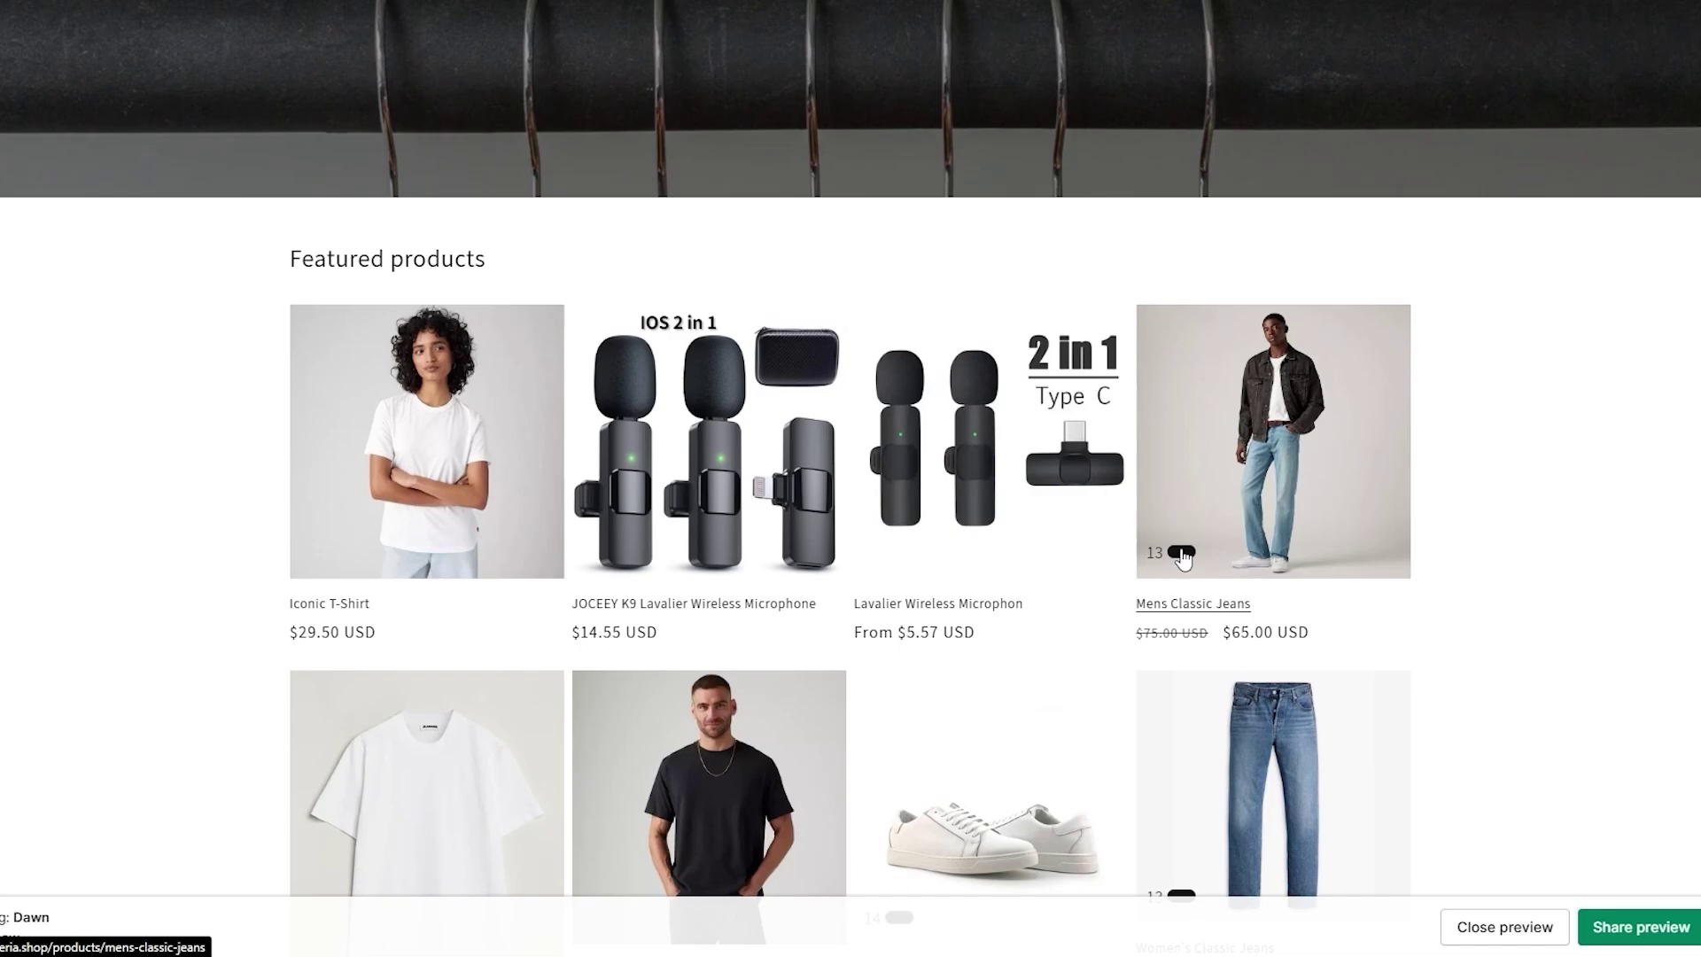
pyautogui.scroll(-3, 1183, 553)
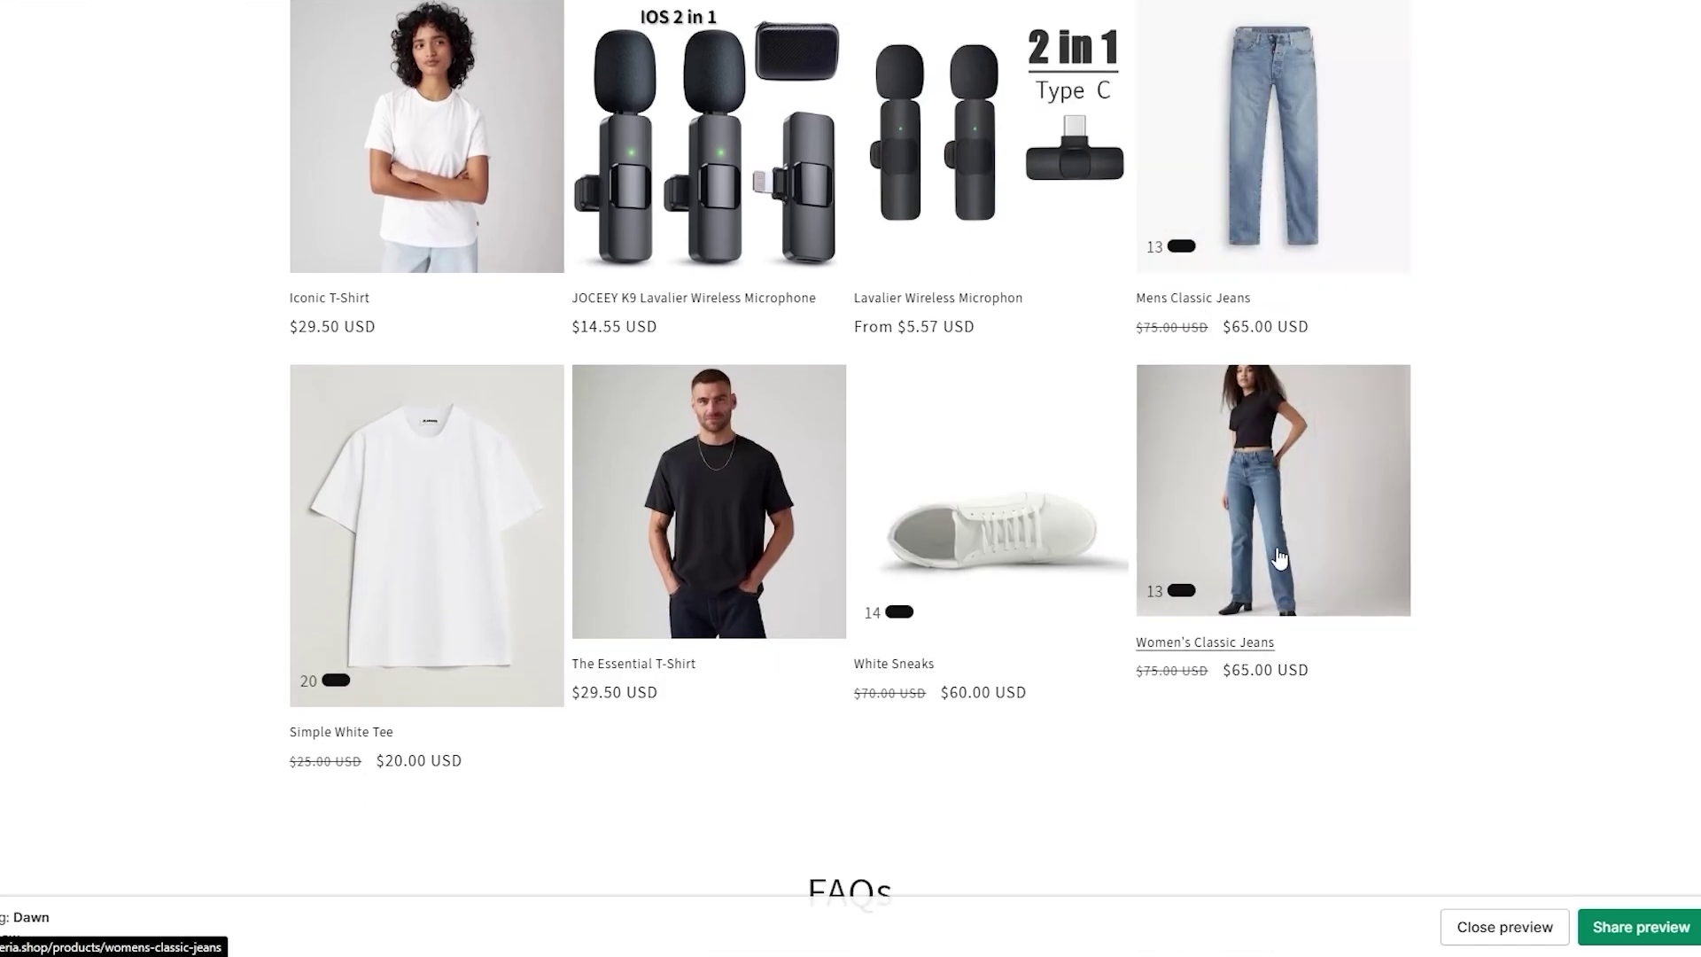
pyautogui.scroll(-1, 1187, 677)
pyautogui.scroll(8, 1187, 678)
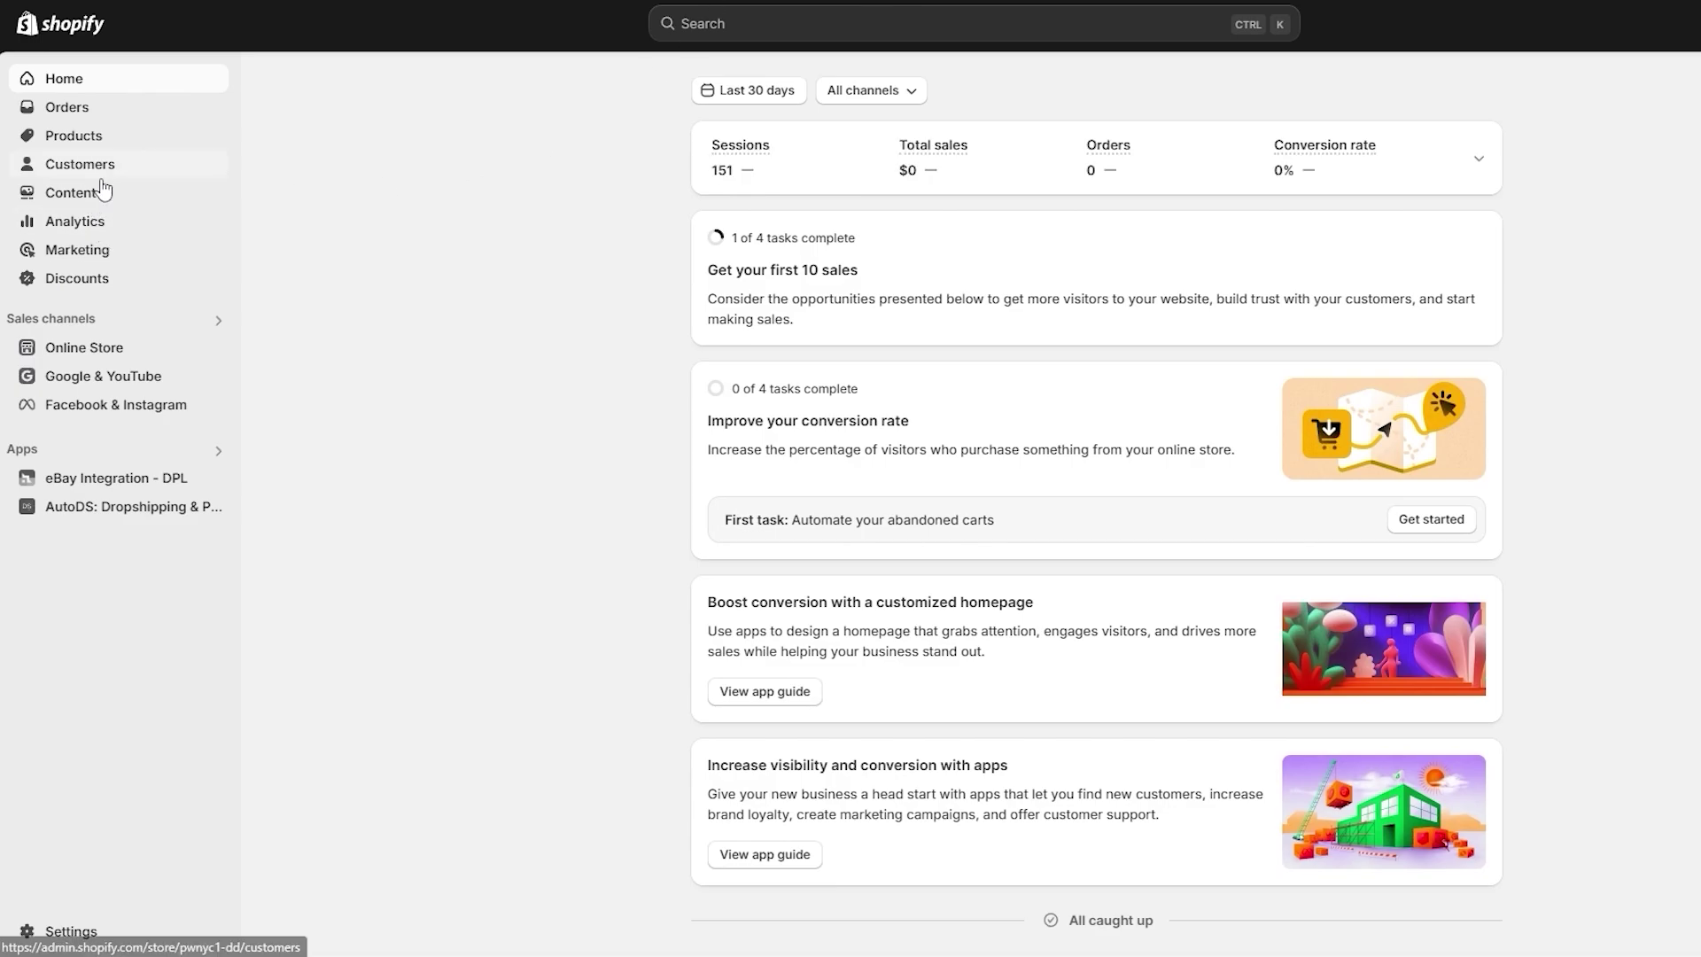
# Open Women's Classic Jeans from Products and replace its 65.00 price with 59.
pyautogui.click(93, 140)
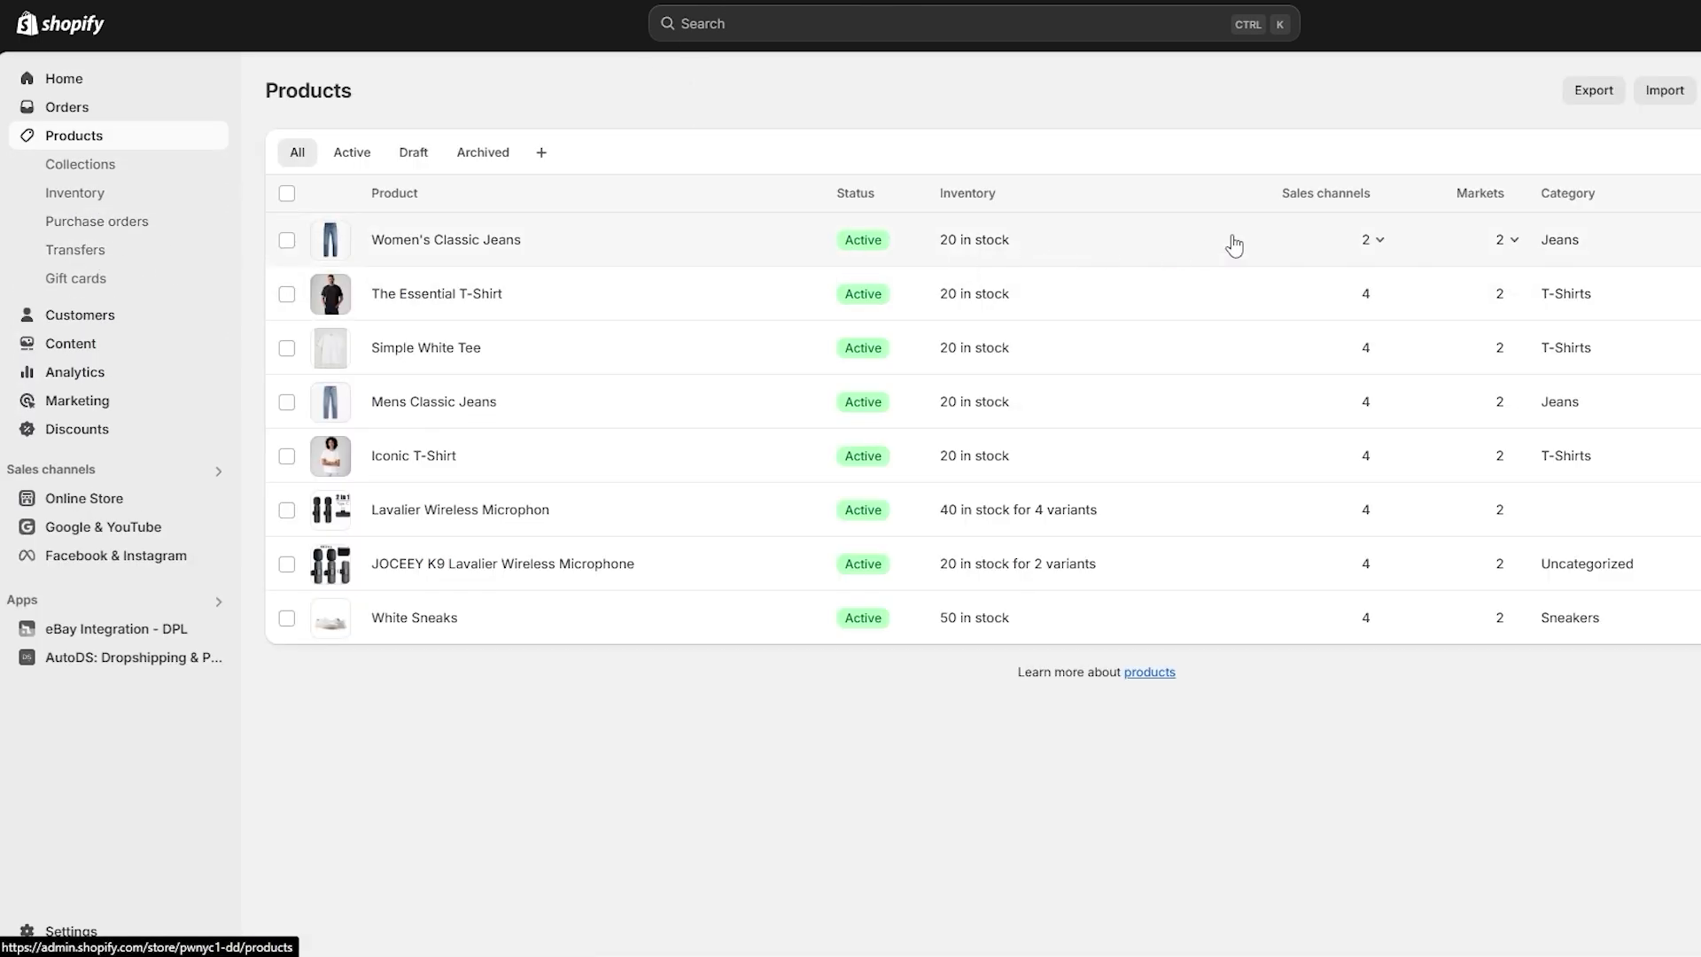
pyautogui.click(460, 247)
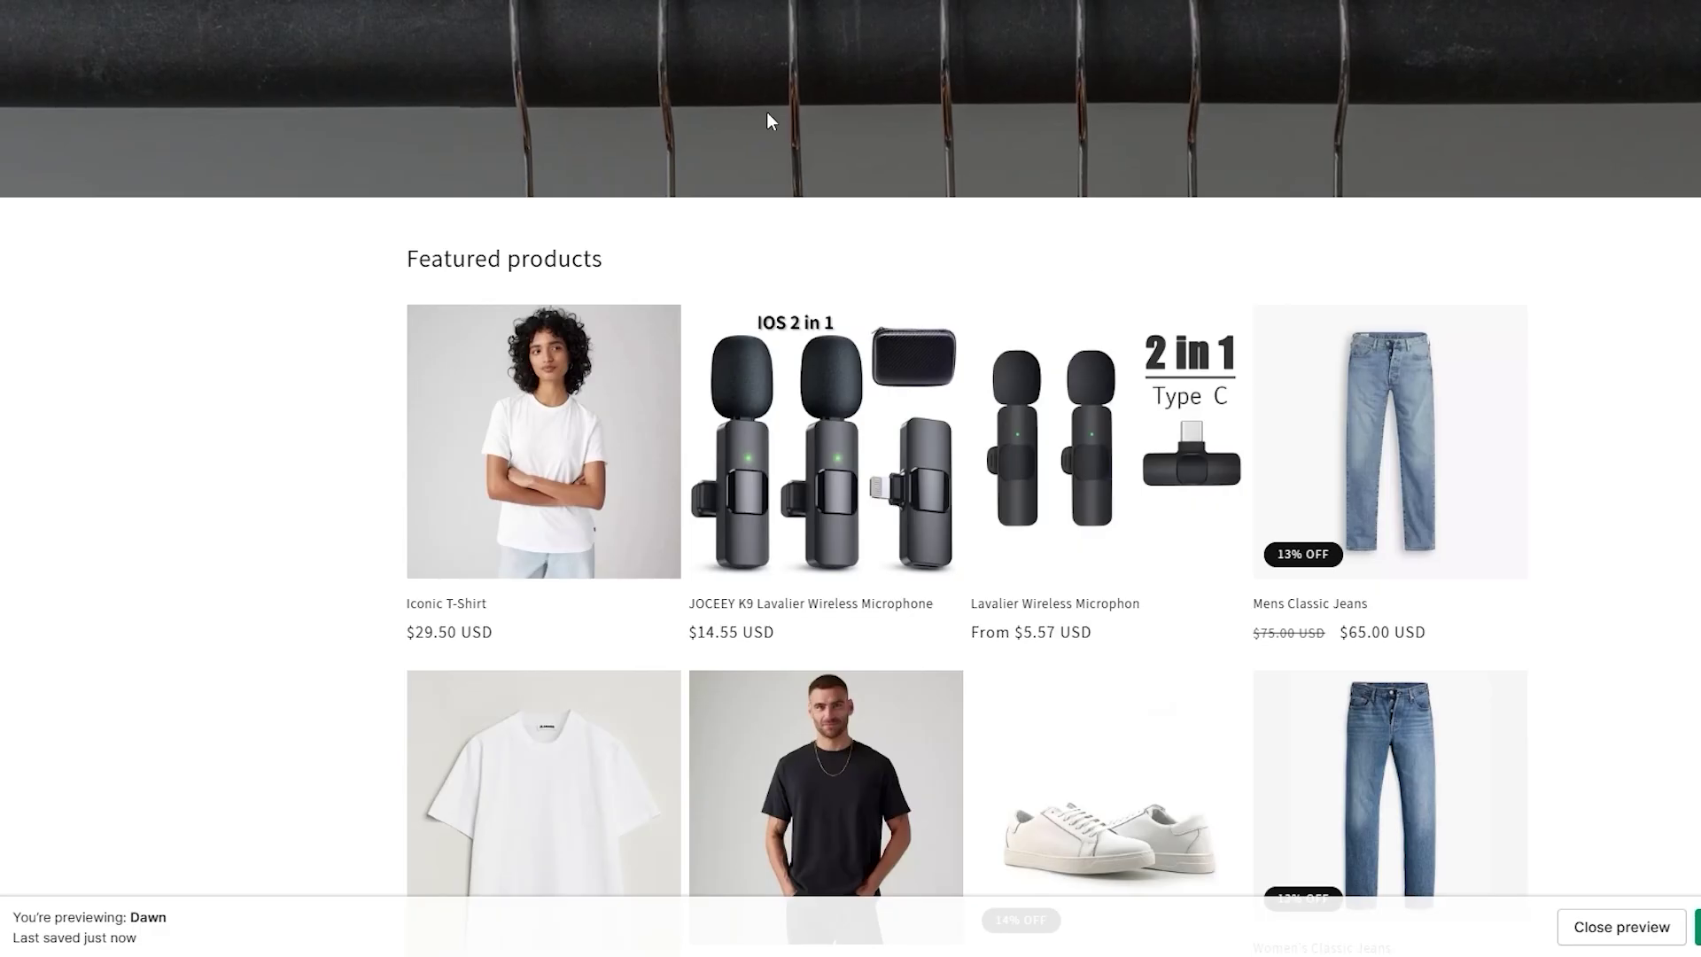
pyautogui.scroll(-5, 767, 114)
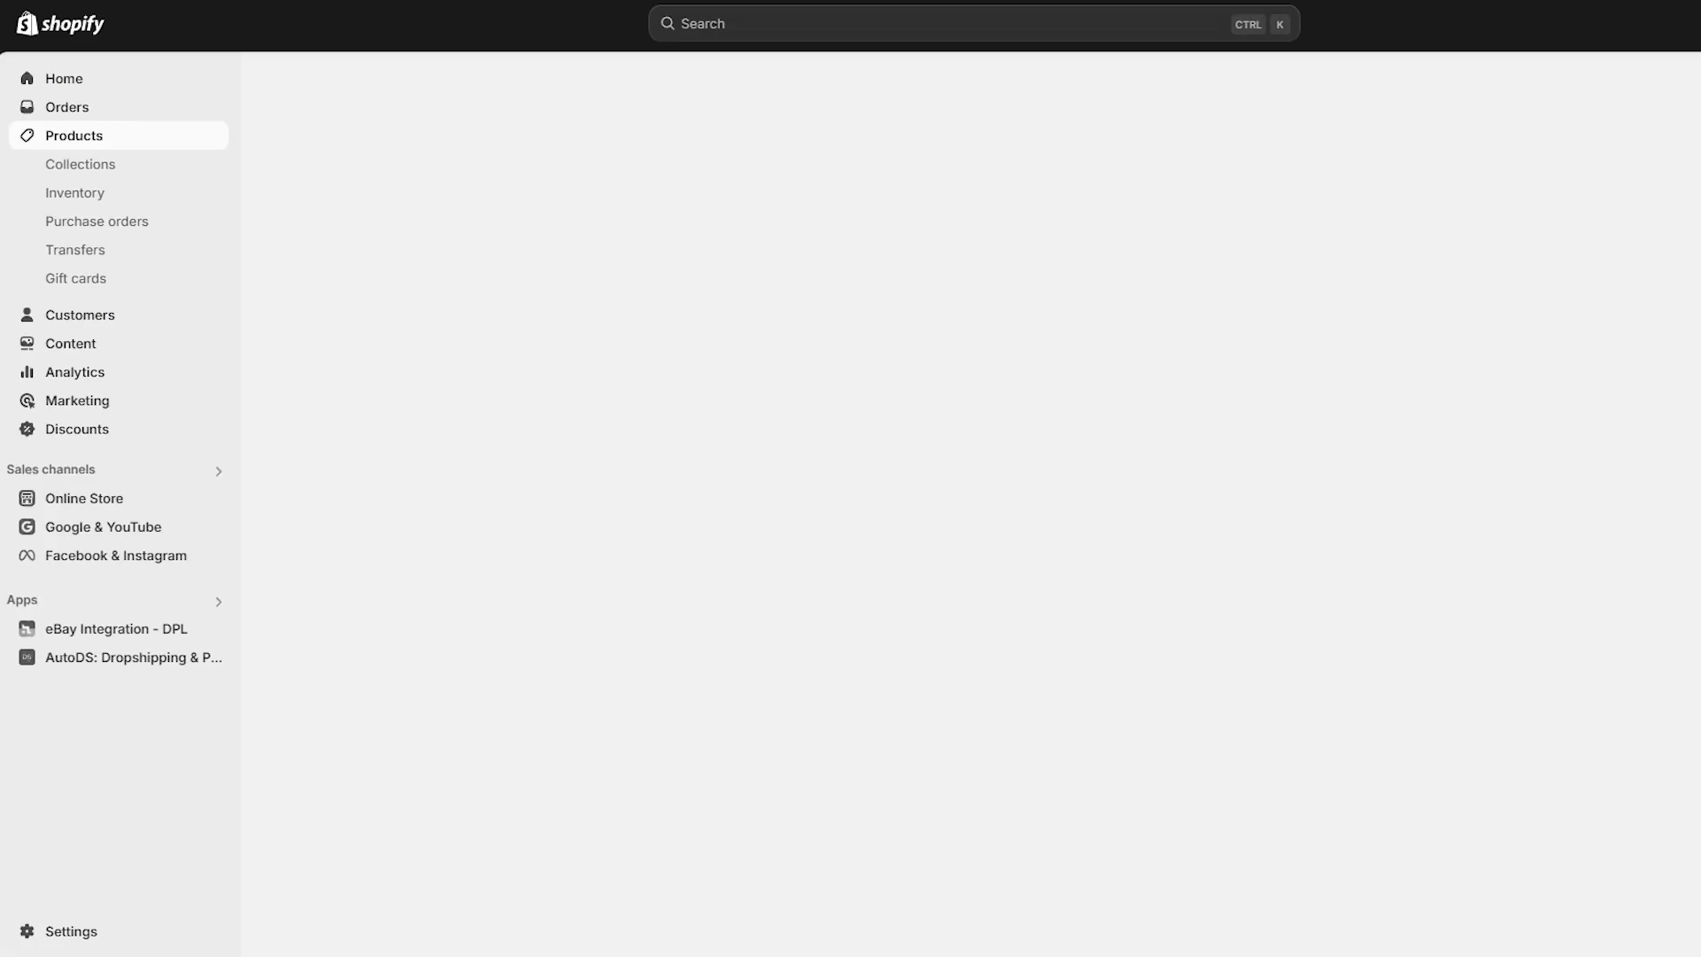
pyautogui.scroll(-5, 778, 490)
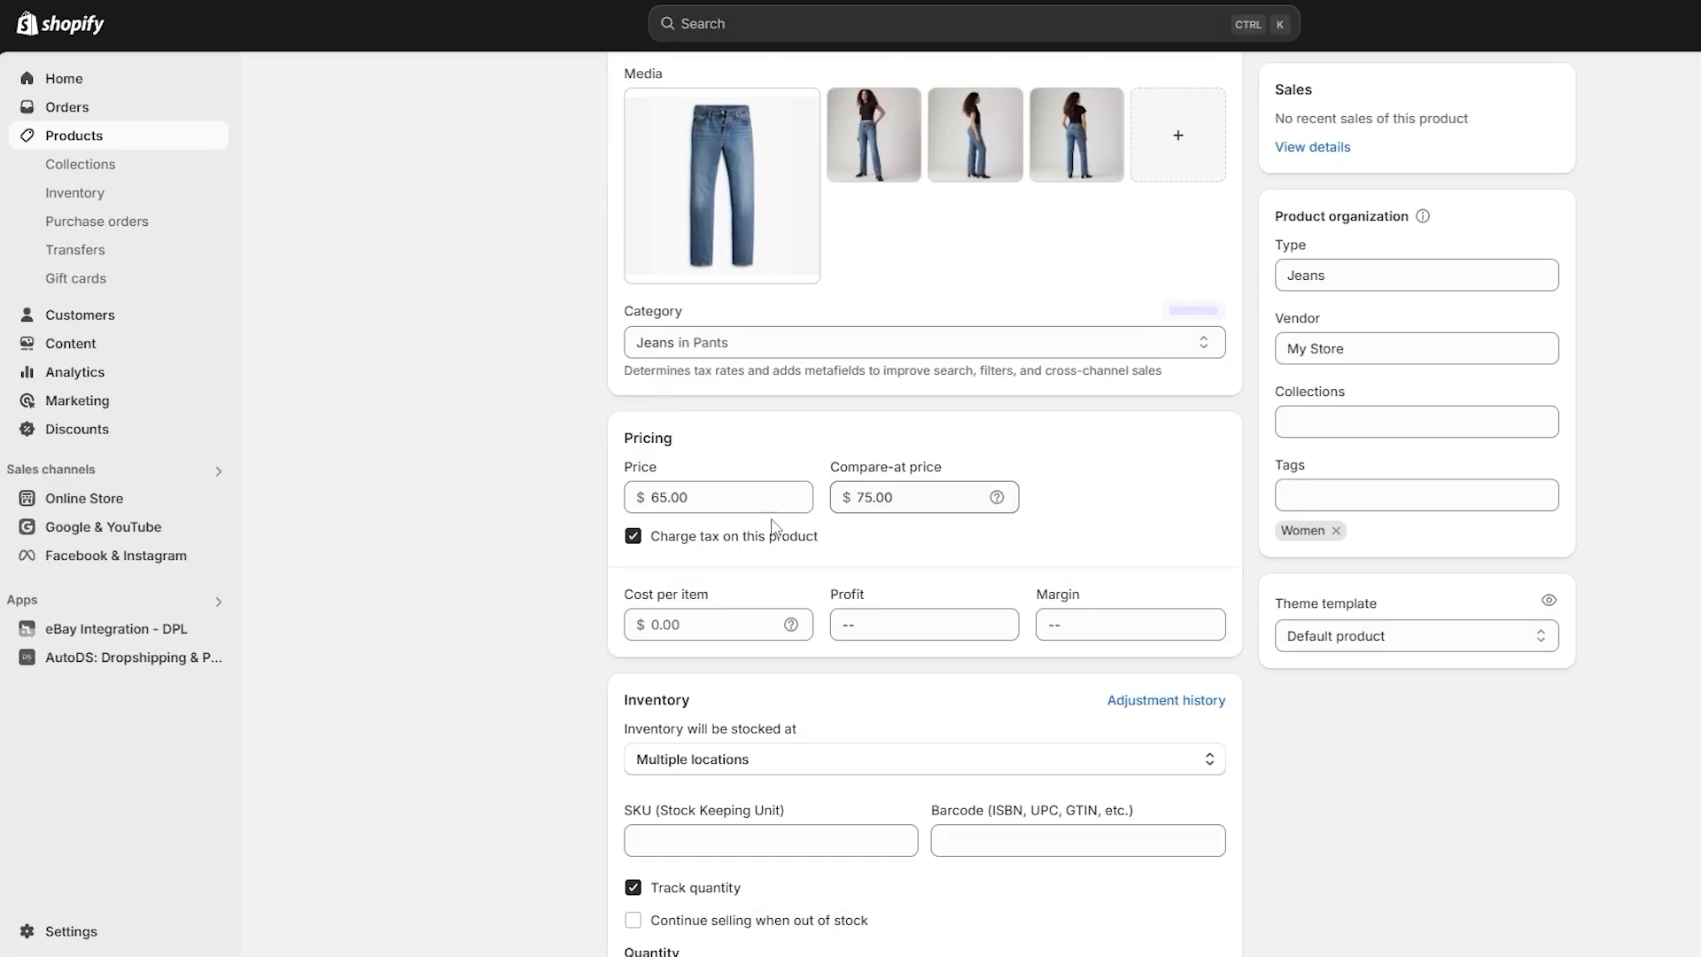
pyautogui.doubleClick(853, 493)
pyautogui.doubleClick(678, 494)
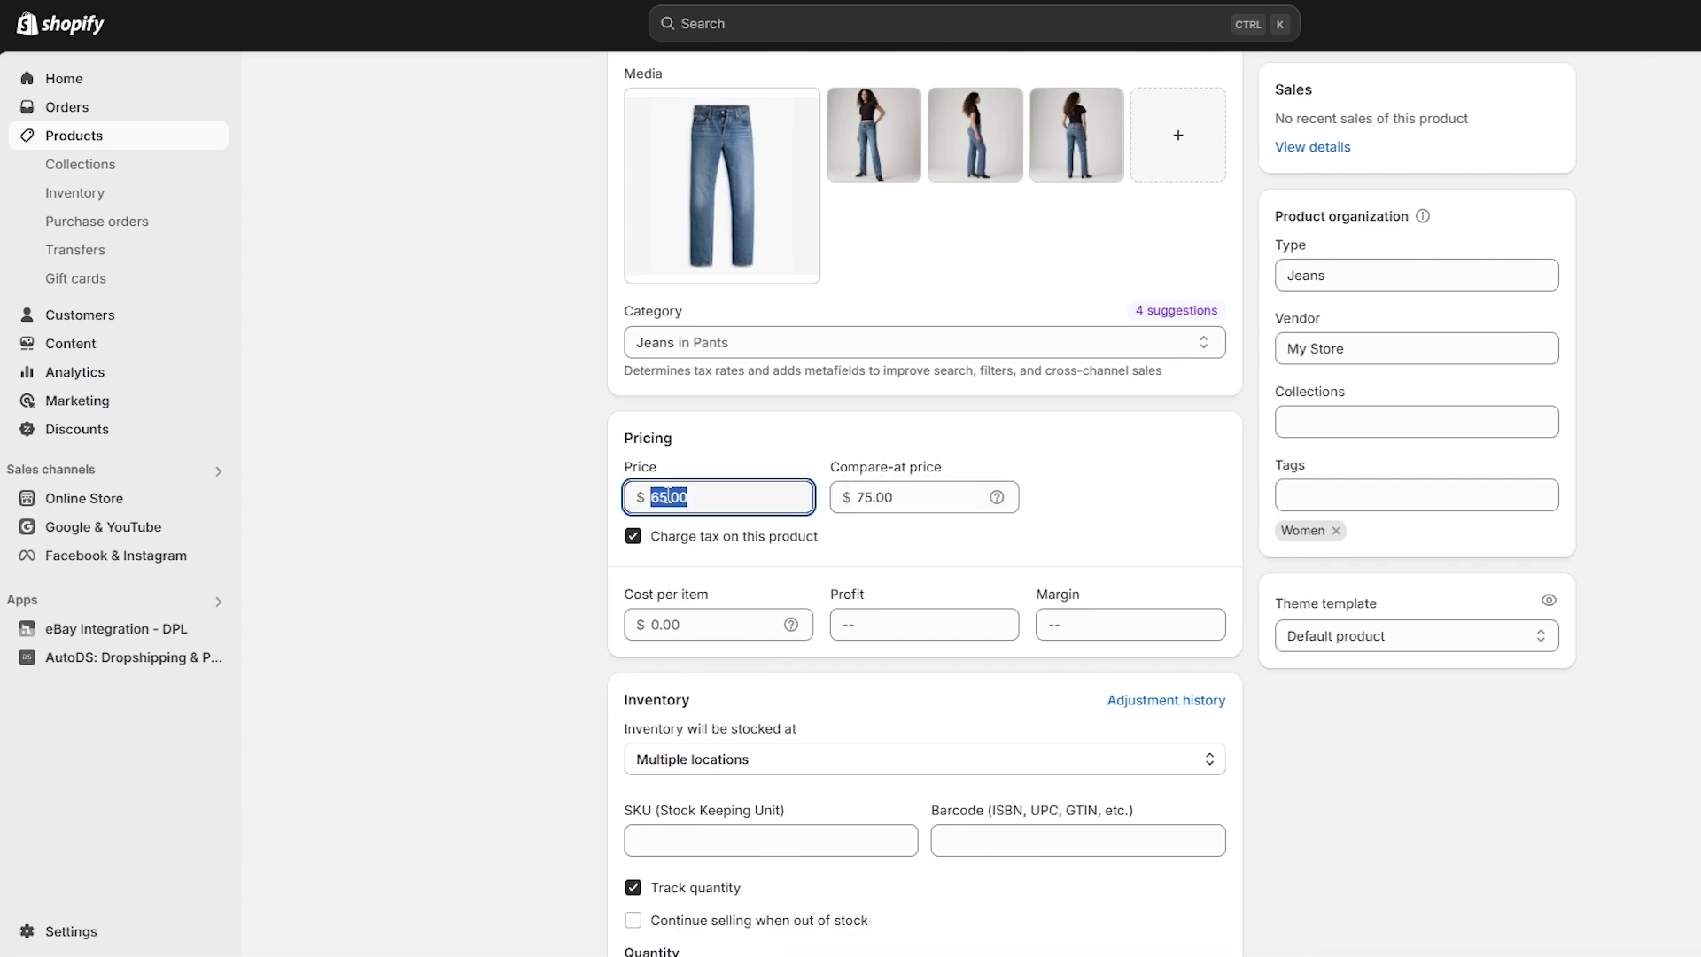
pyautogui.write('59')
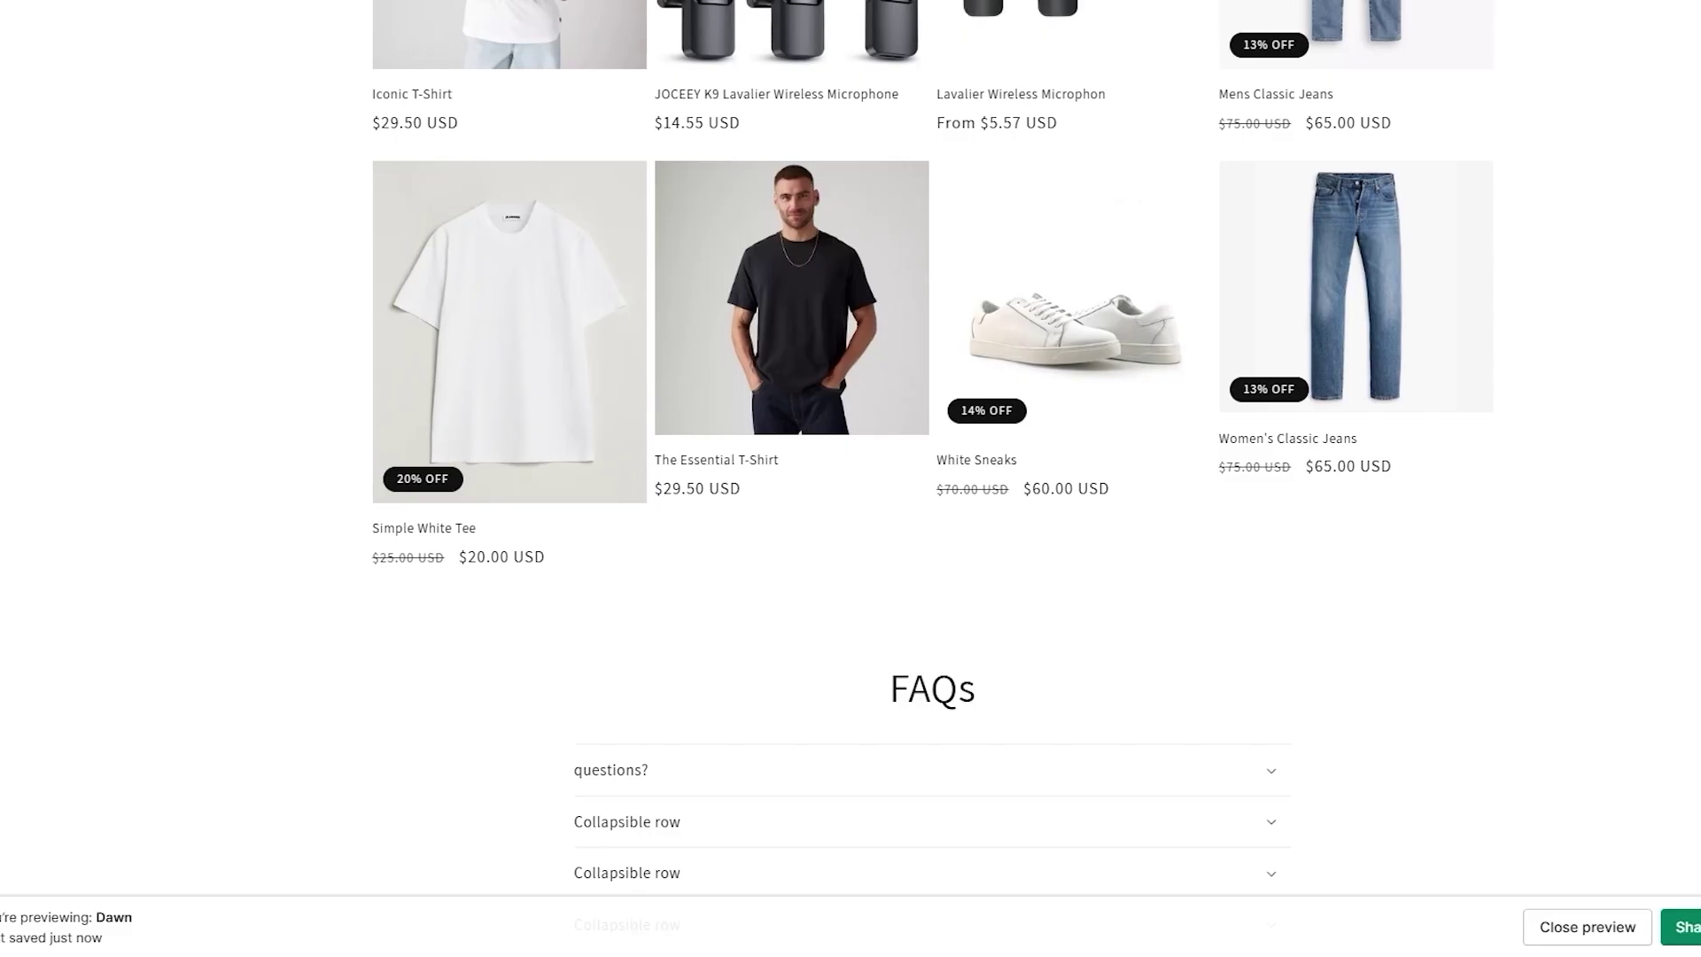
pyautogui.scroll(1, 1403, 451)
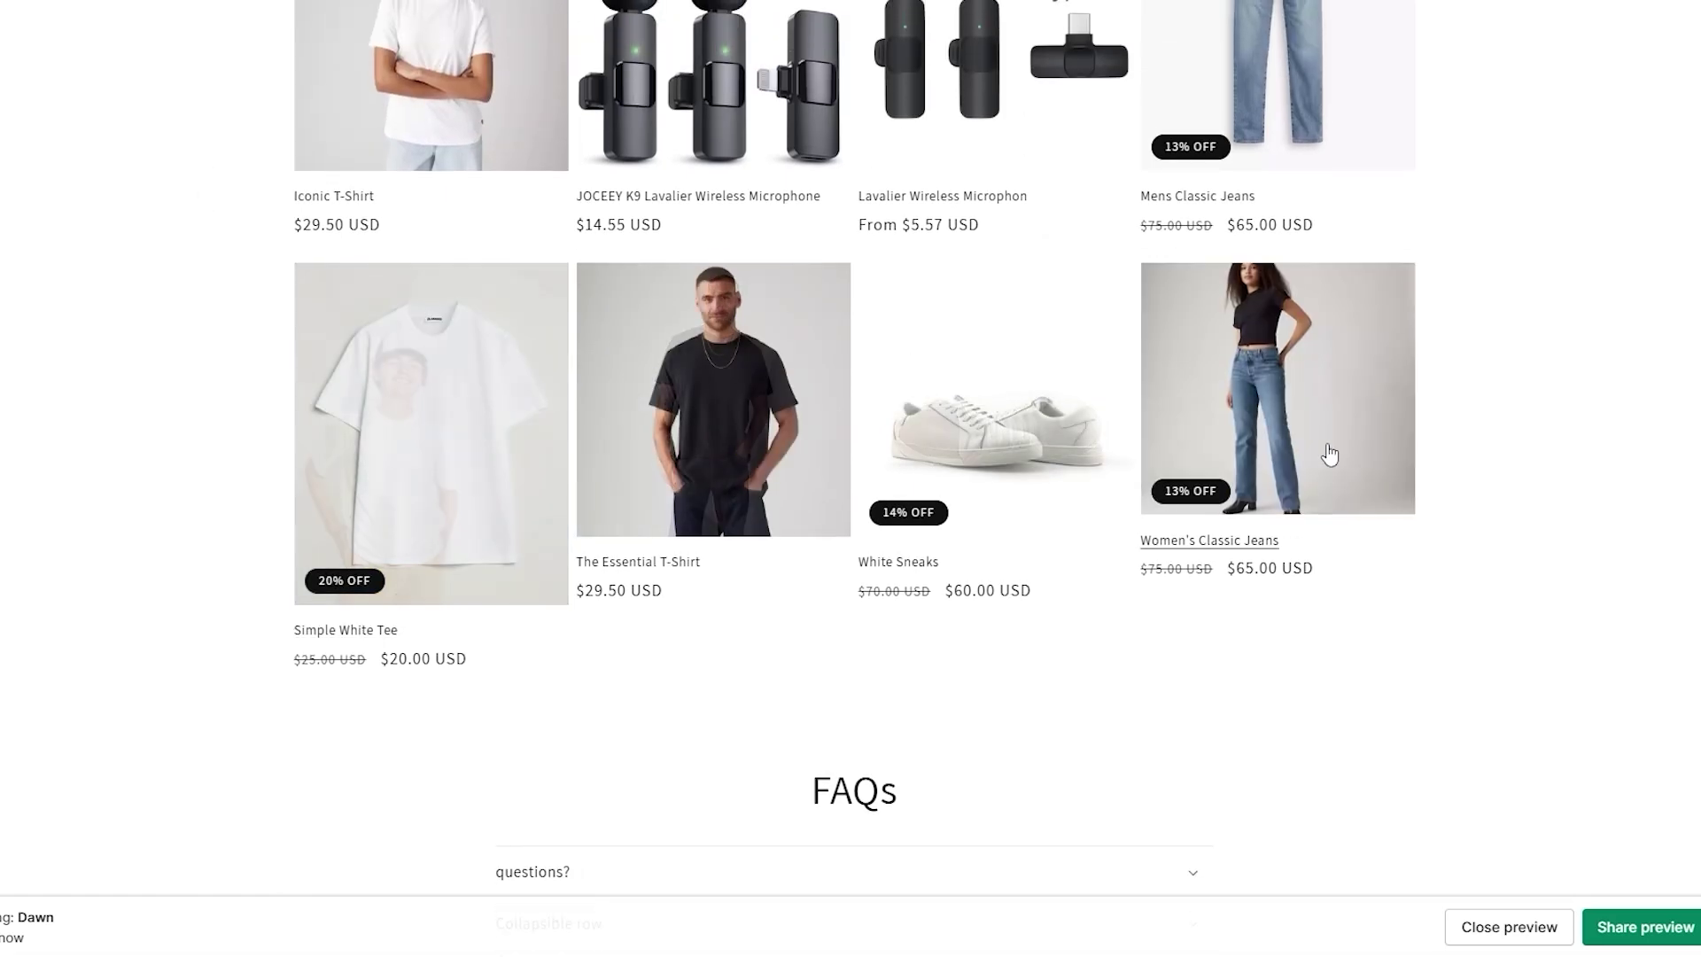
pyautogui.scroll(1, 1407, 473)
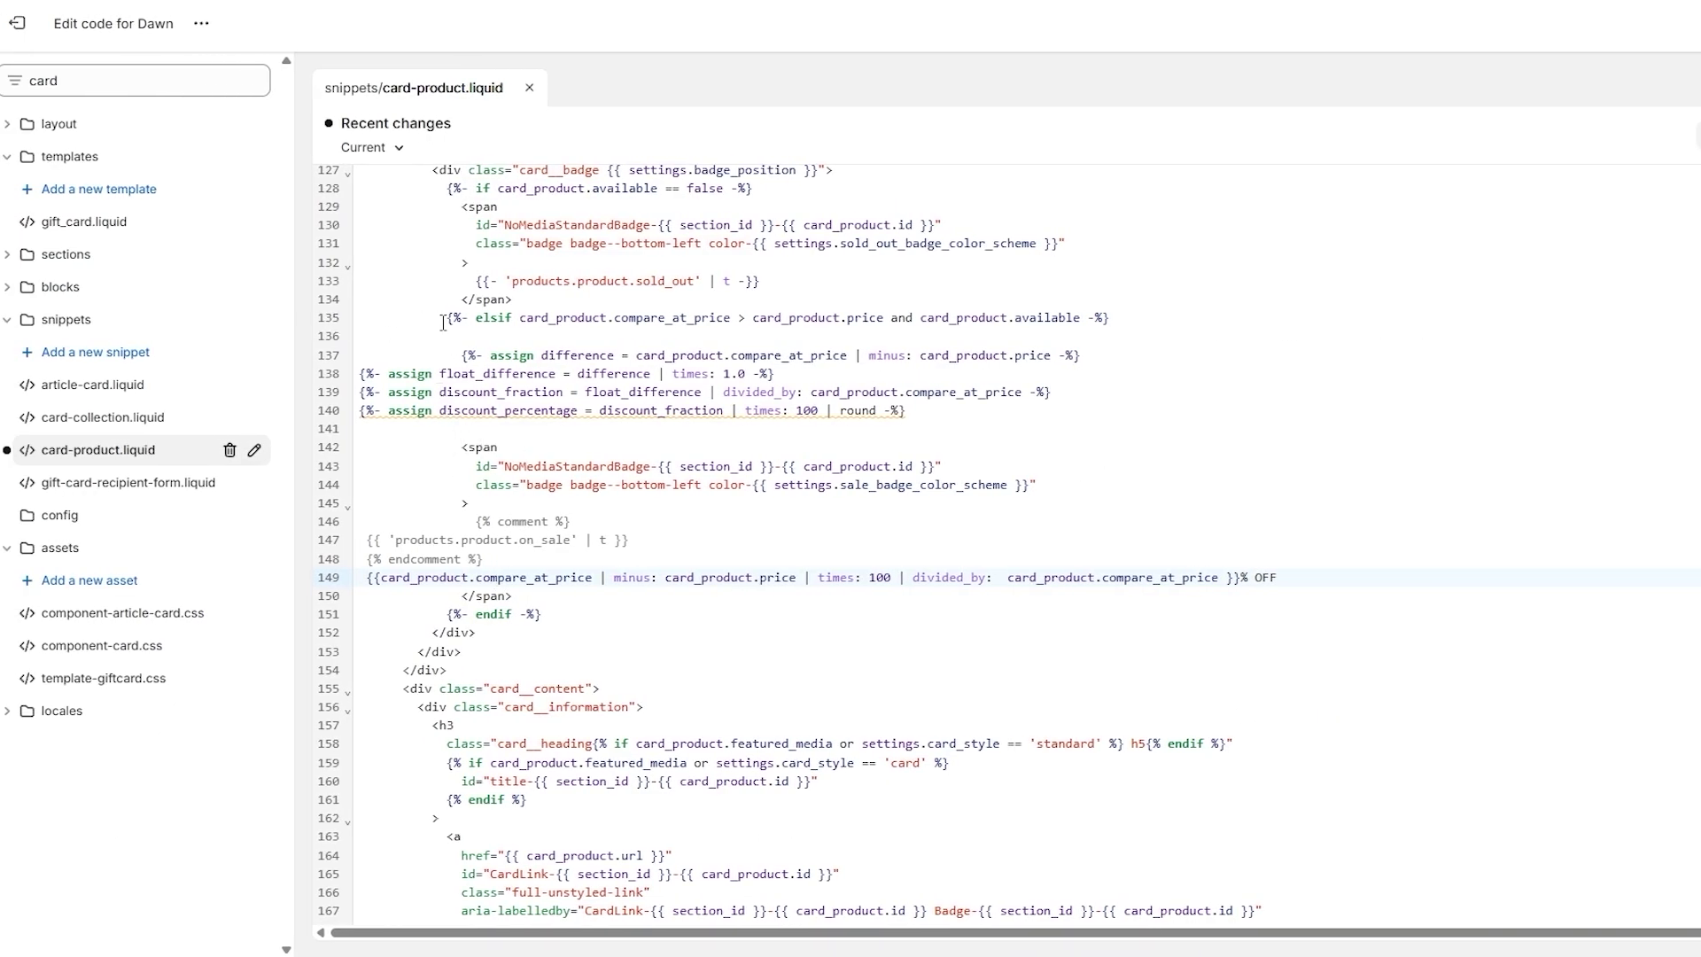
pyautogui.moveTo(441, 317); pyautogui.dragTo(1111, 317)
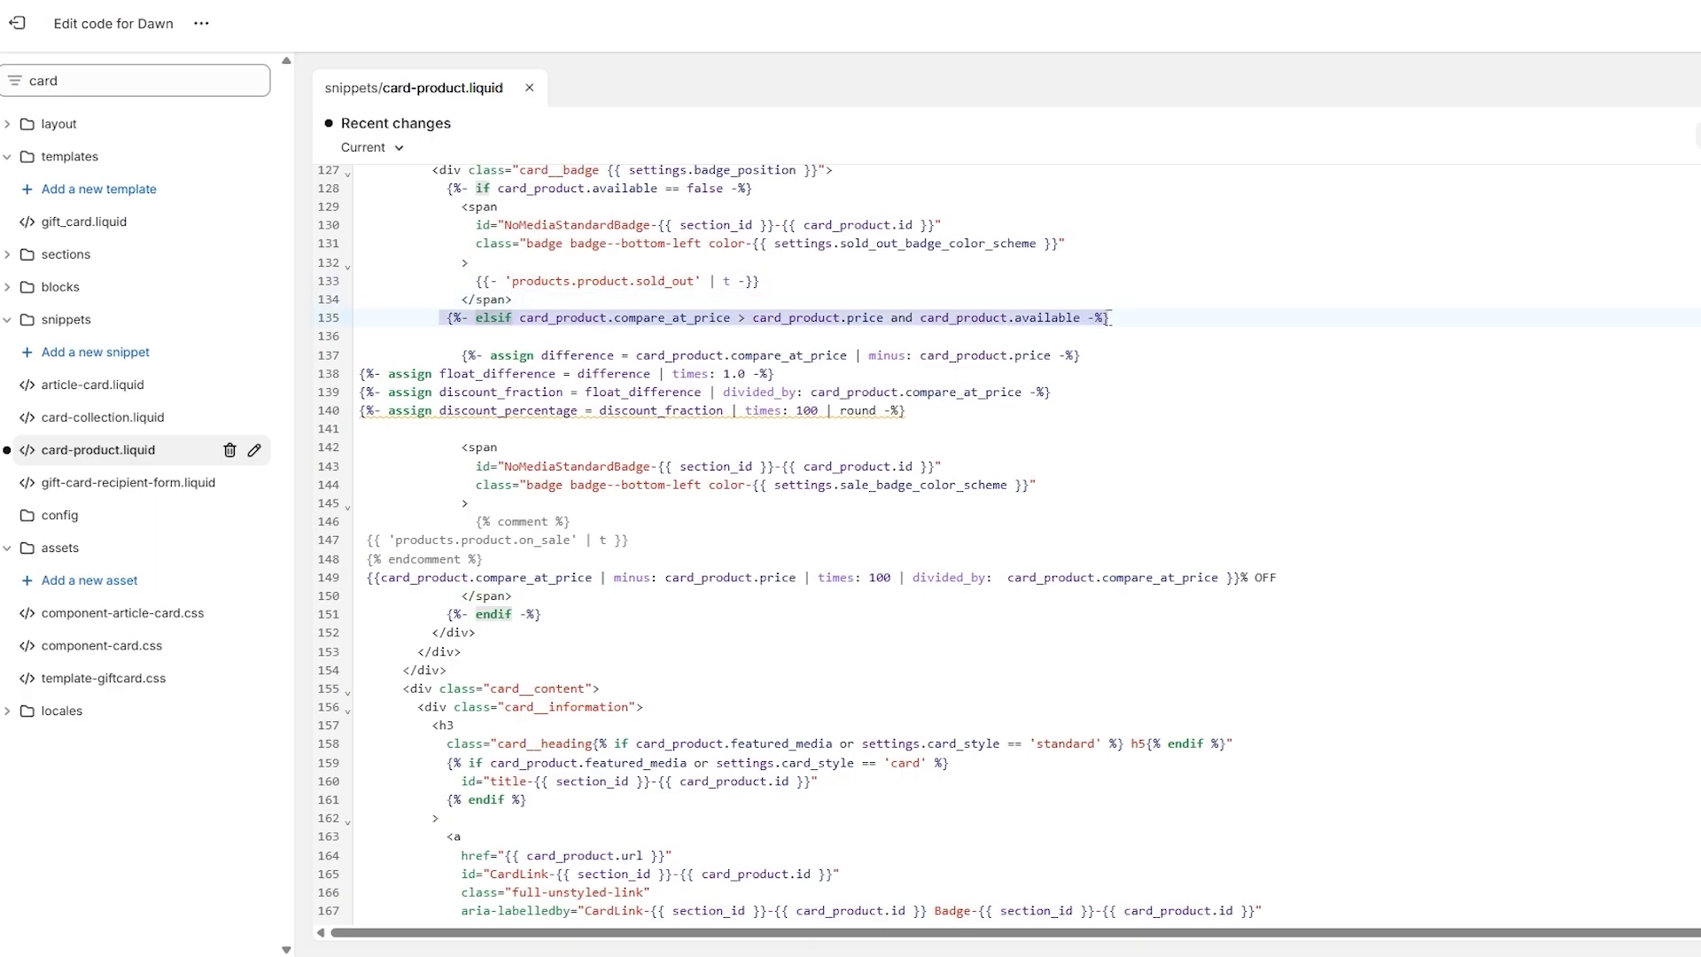
pyautogui.click(330, 326)
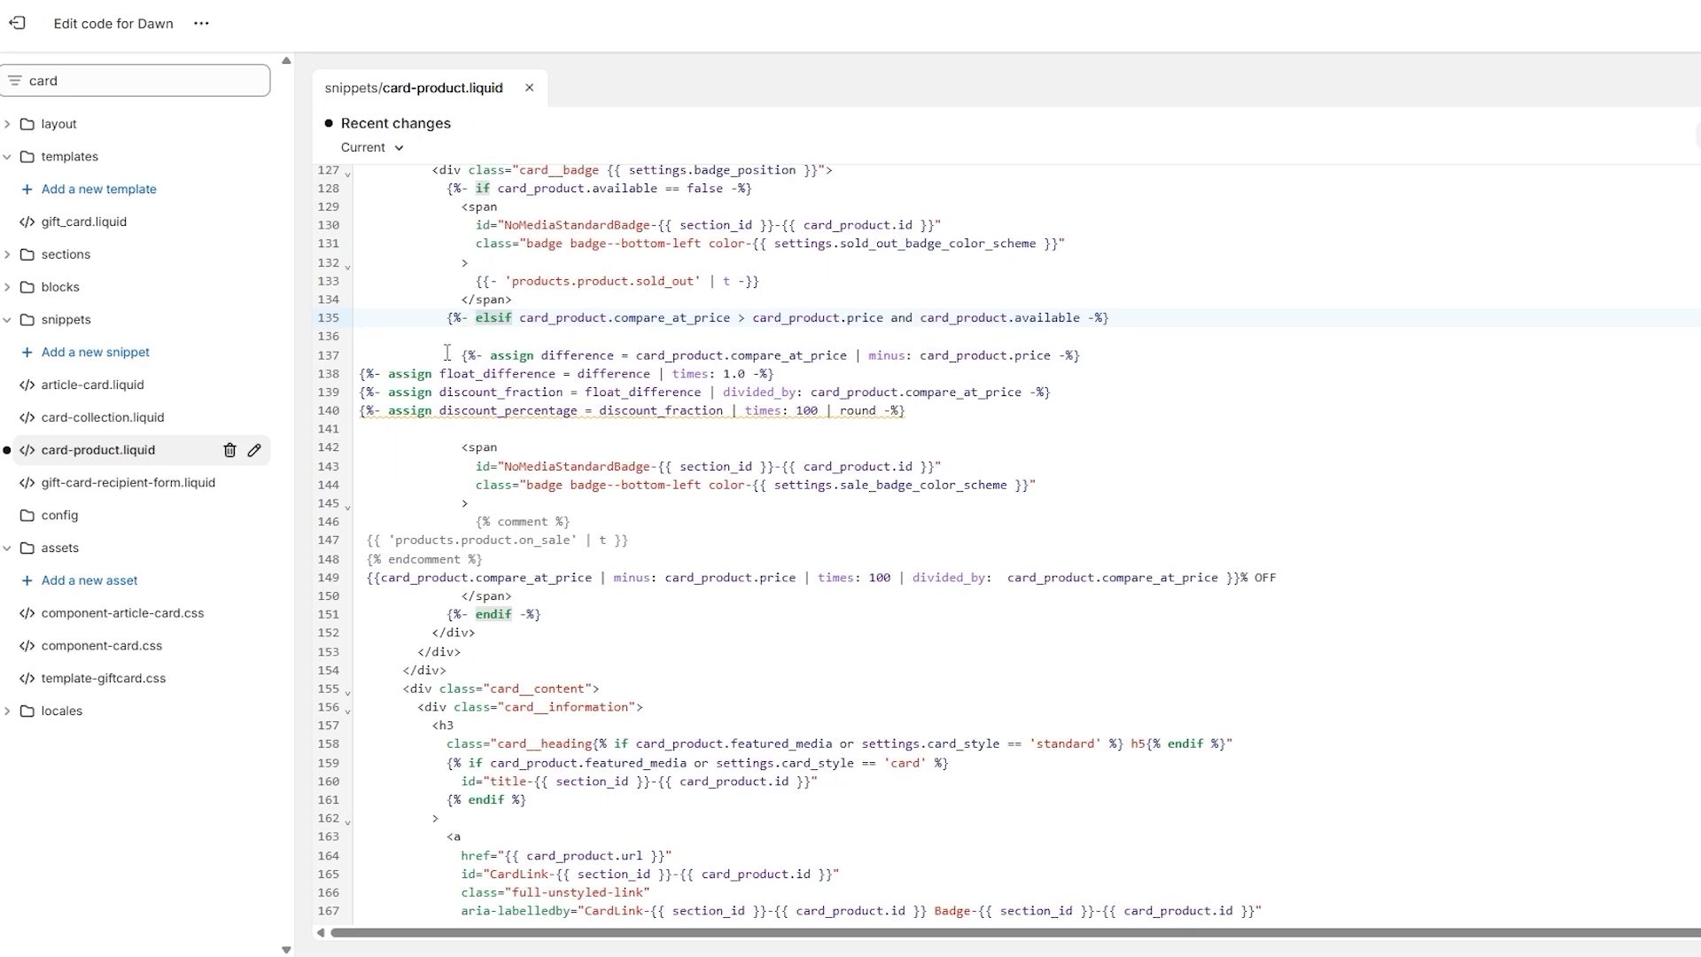
pyautogui.moveTo(461, 355); pyautogui.dragTo(927, 405)
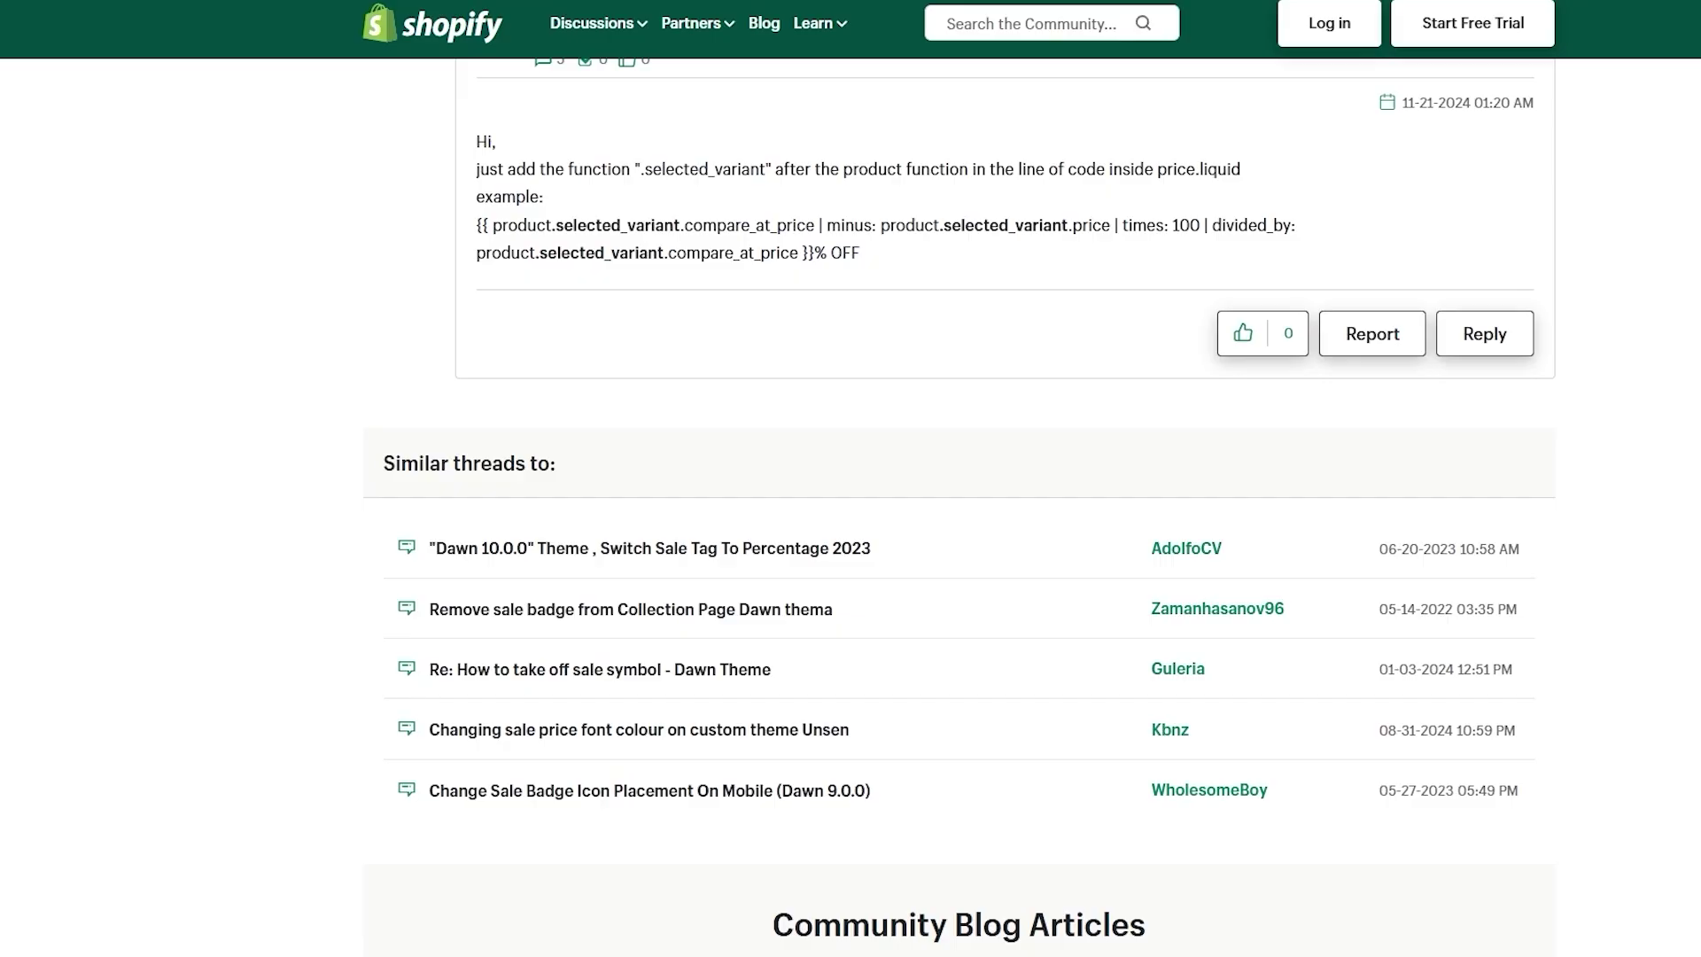
# Find the partner's code block in the Community thread and select its four assign lines.
pyautogui.scroll(10, 700, 554)
pyautogui.scroll(10, 705, 566)
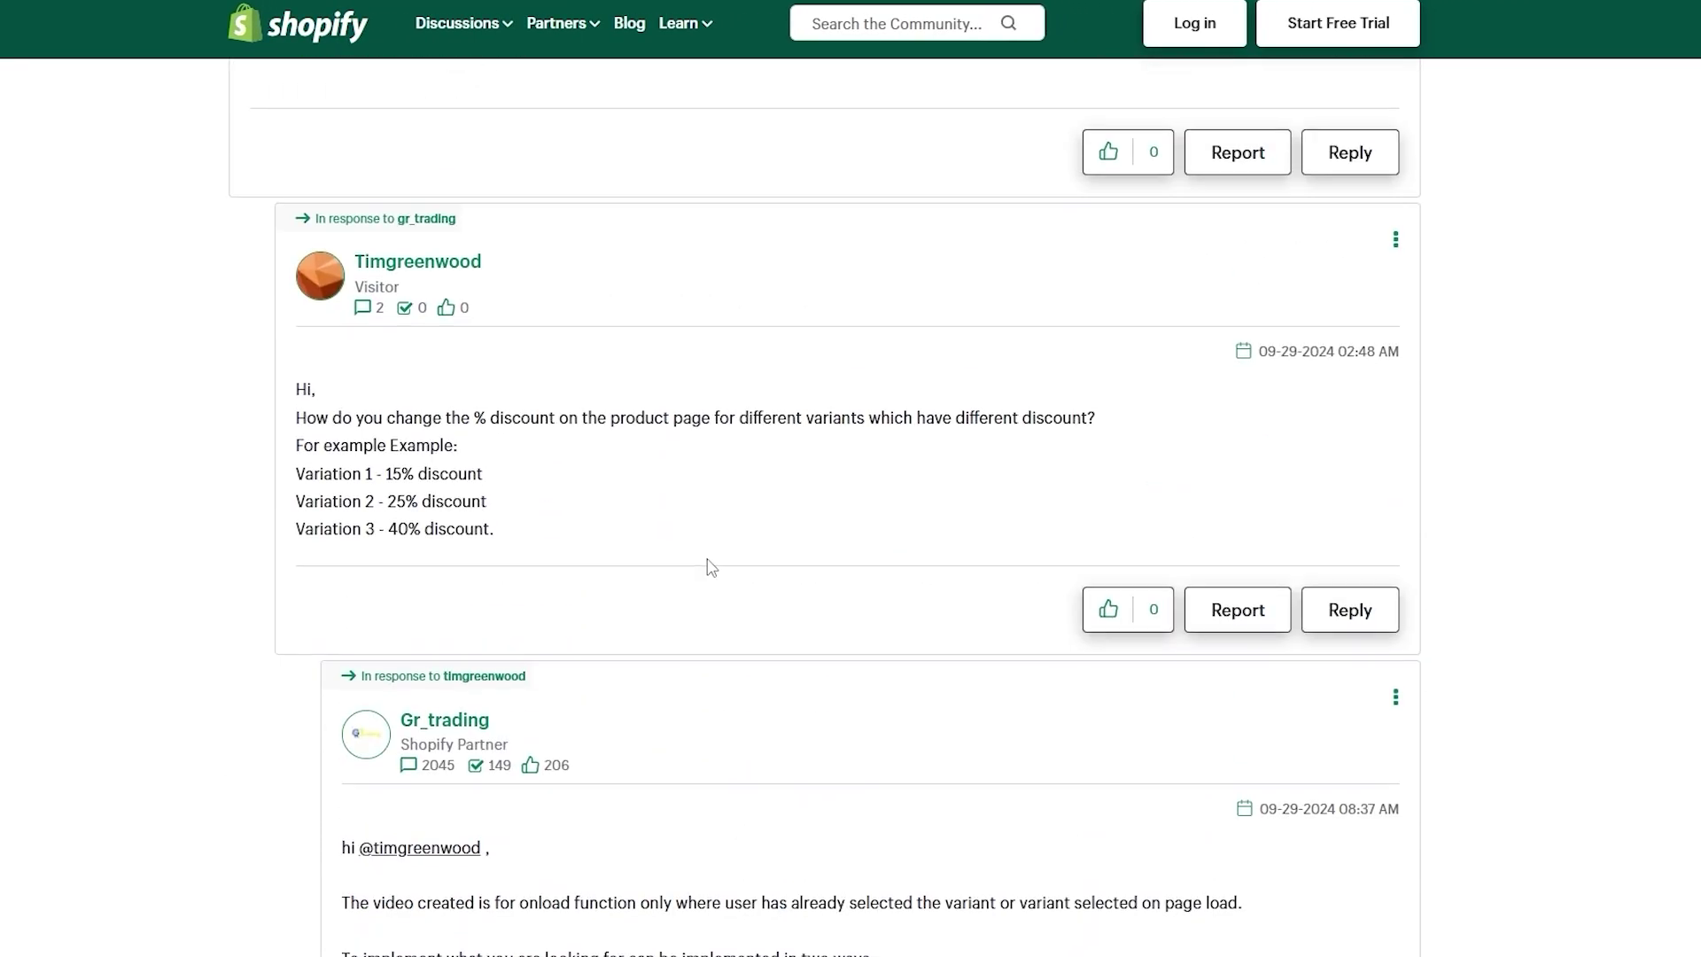
pyautogui.scroll(-5, 699, 585)
pyautogui.scroll(10, 699, 596)
pyautogui.scroll(6, 690, 615)
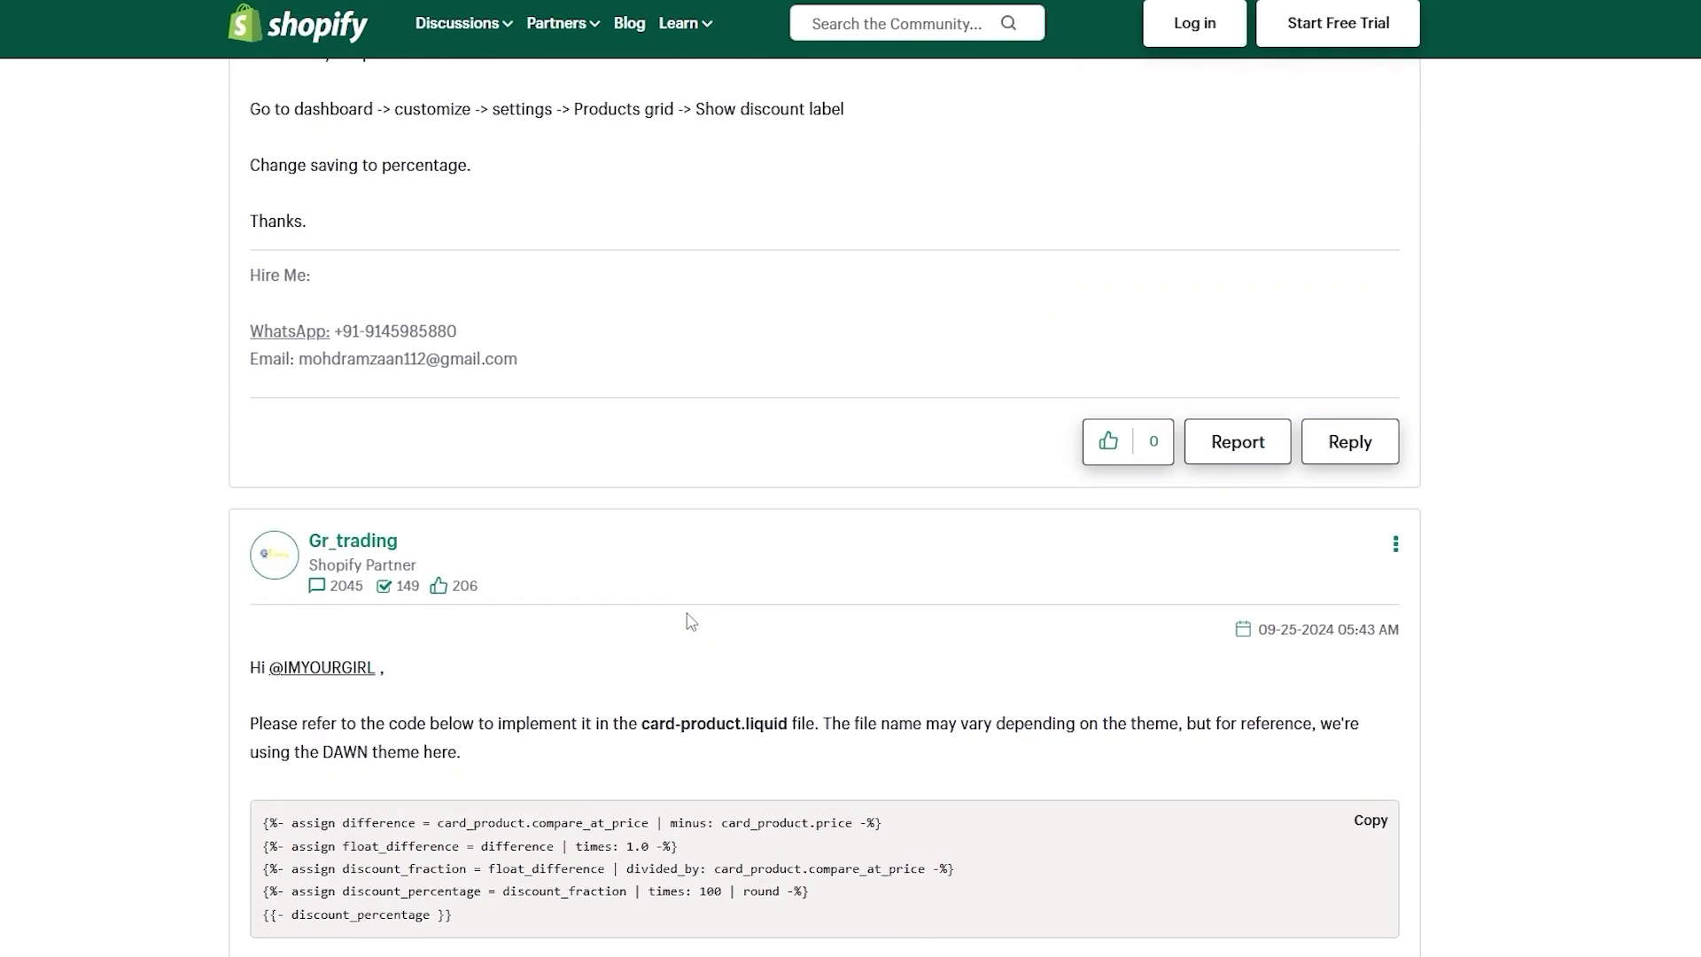
pyautogui.scroll(-6, 446, 813)
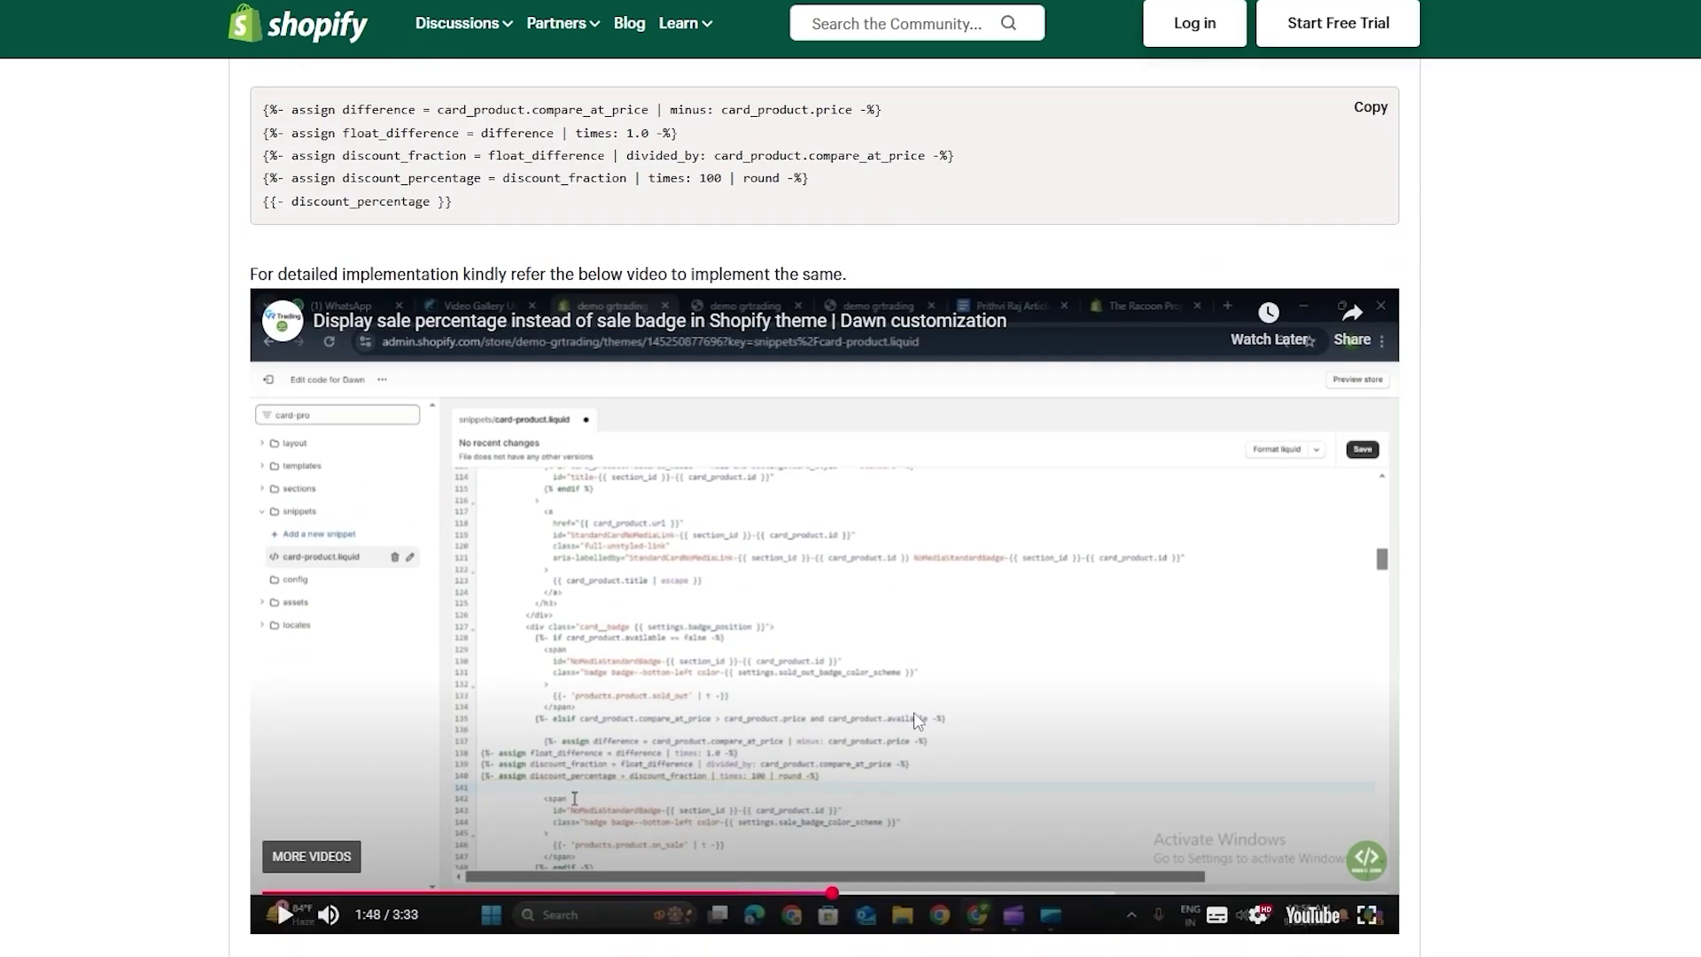
pyautogui.scroll(6, 841, 797)
pyautogui.scroll(-9, 742, 876)
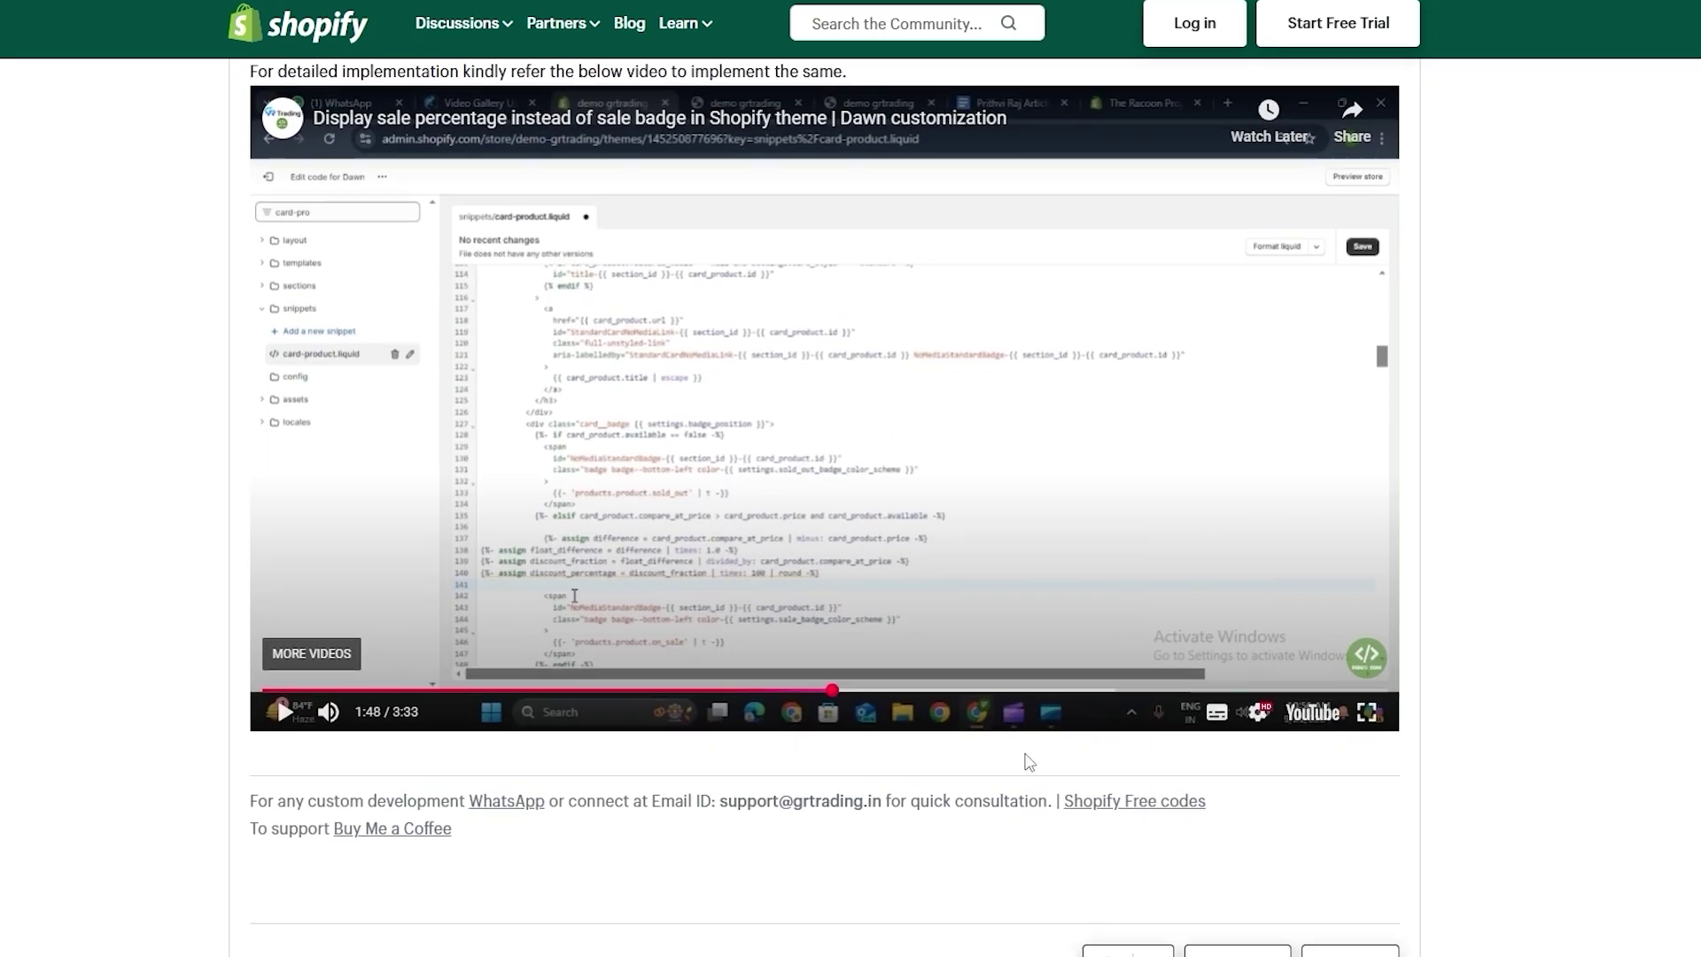
pyautogui.scroll(5, 750, 682)
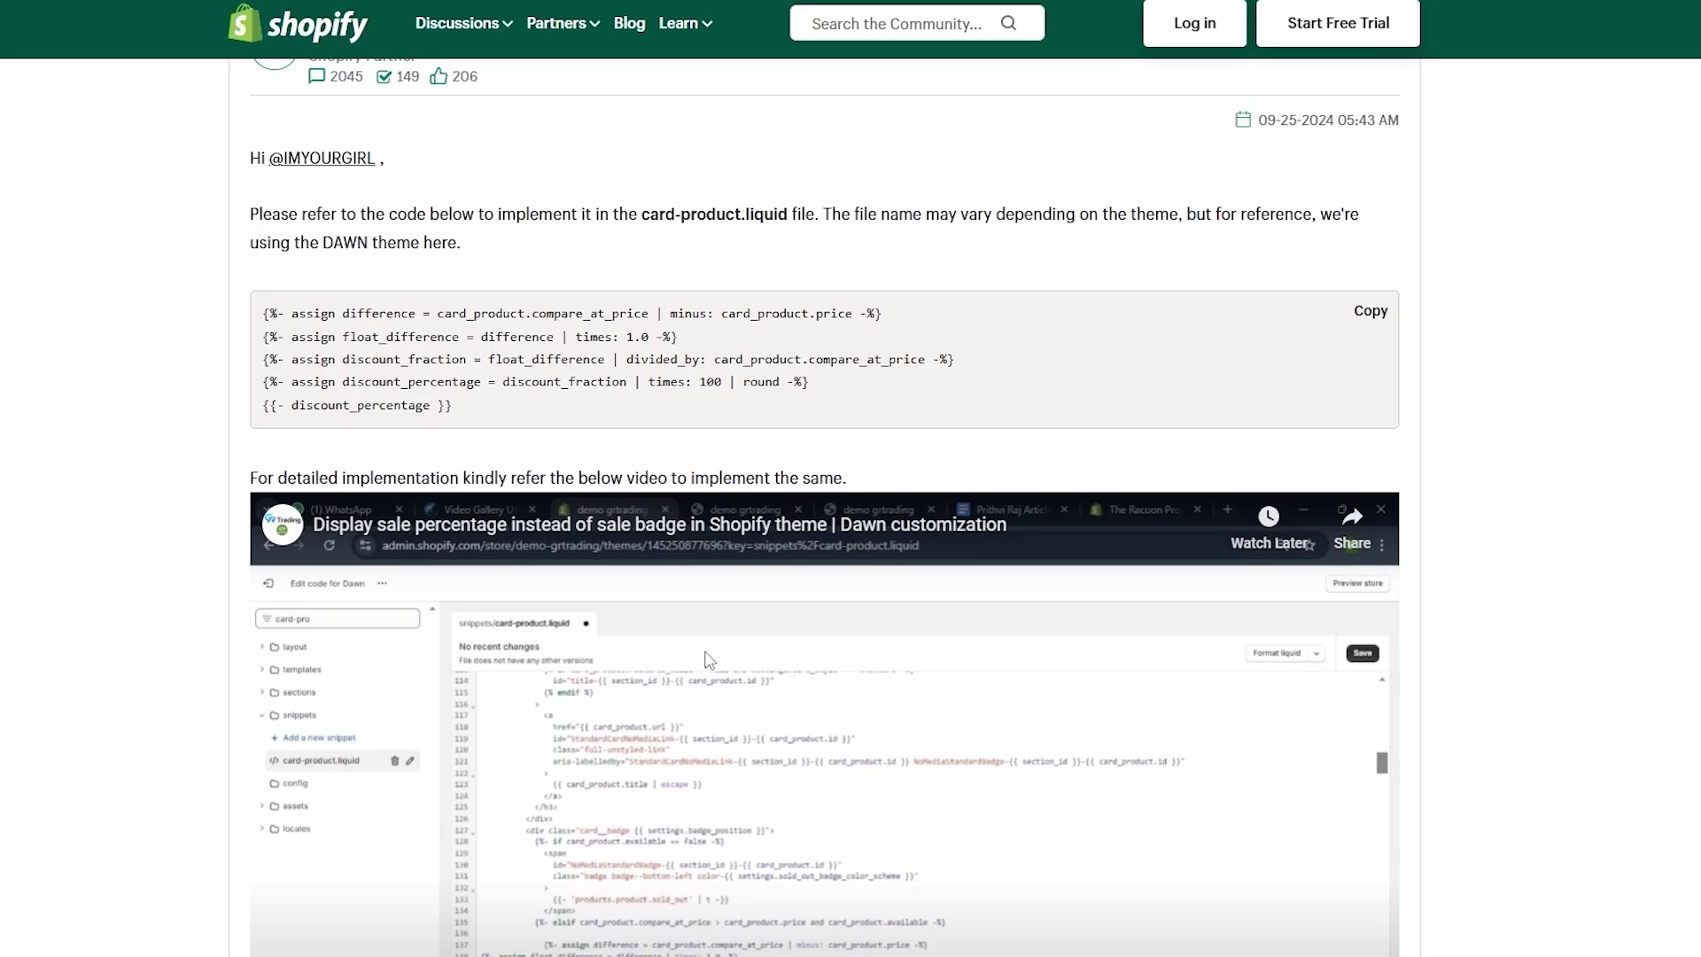
pyautogui.moveTo(263, 412); pyautogui.dragTo(469, 414)
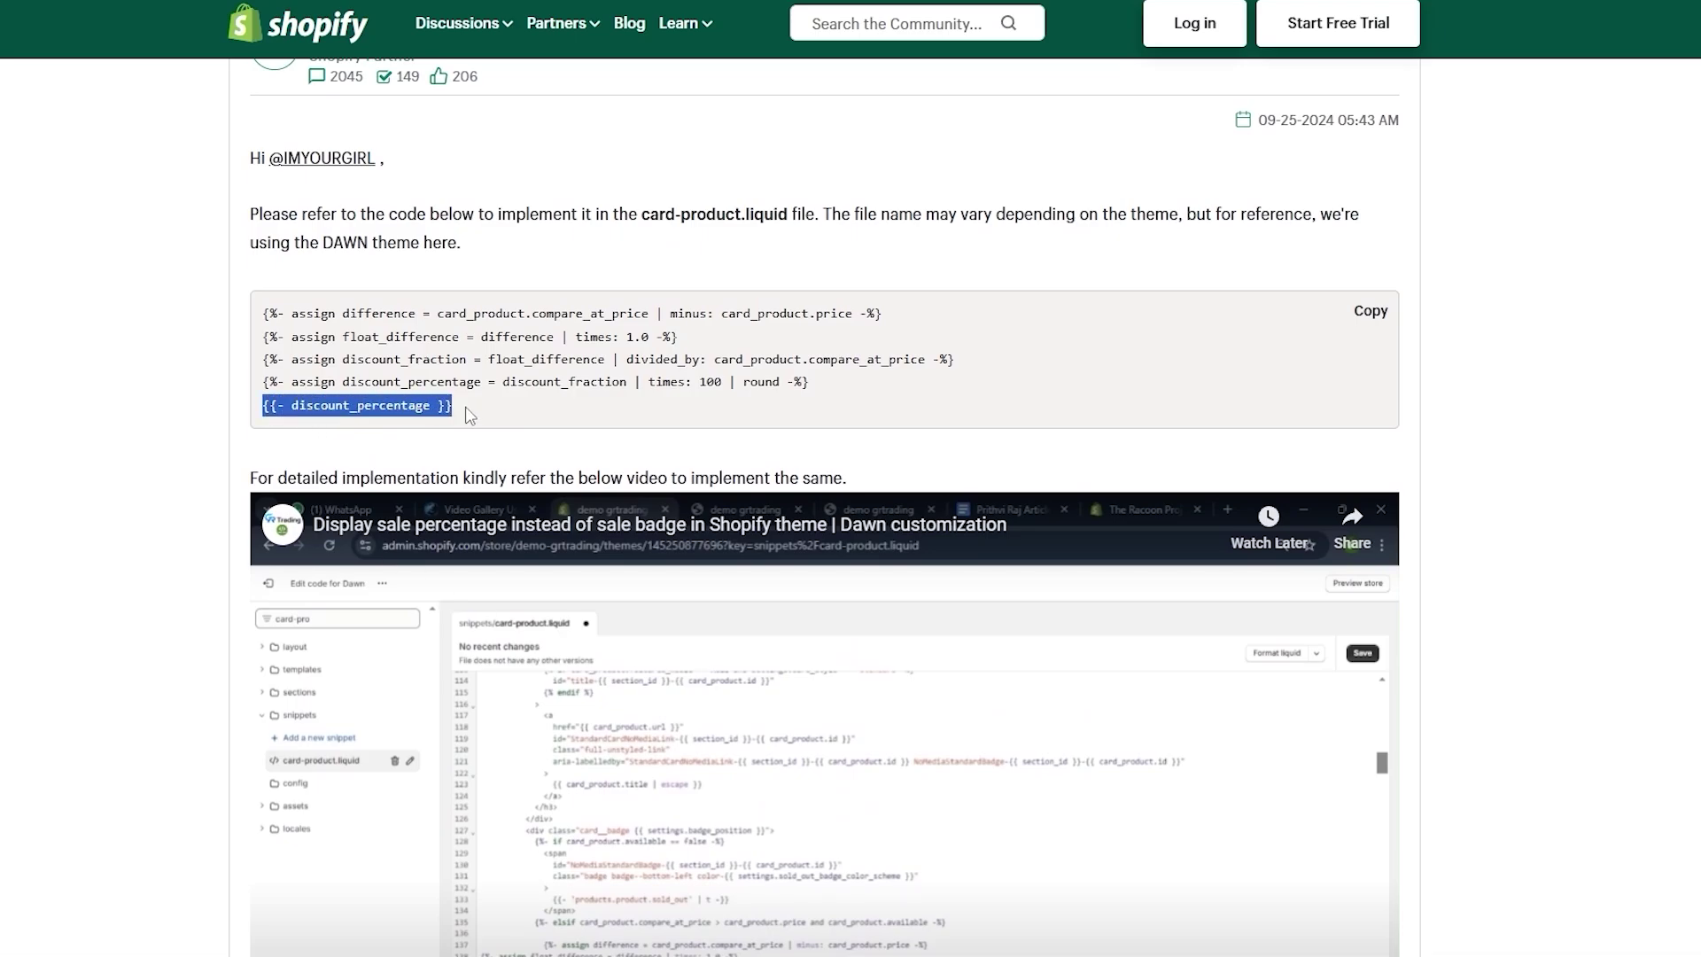
pyautogui.scroll(2, 479, 416)
pyautogui.moveTo(814, 587); pyautogui.dragTo(266, 518)
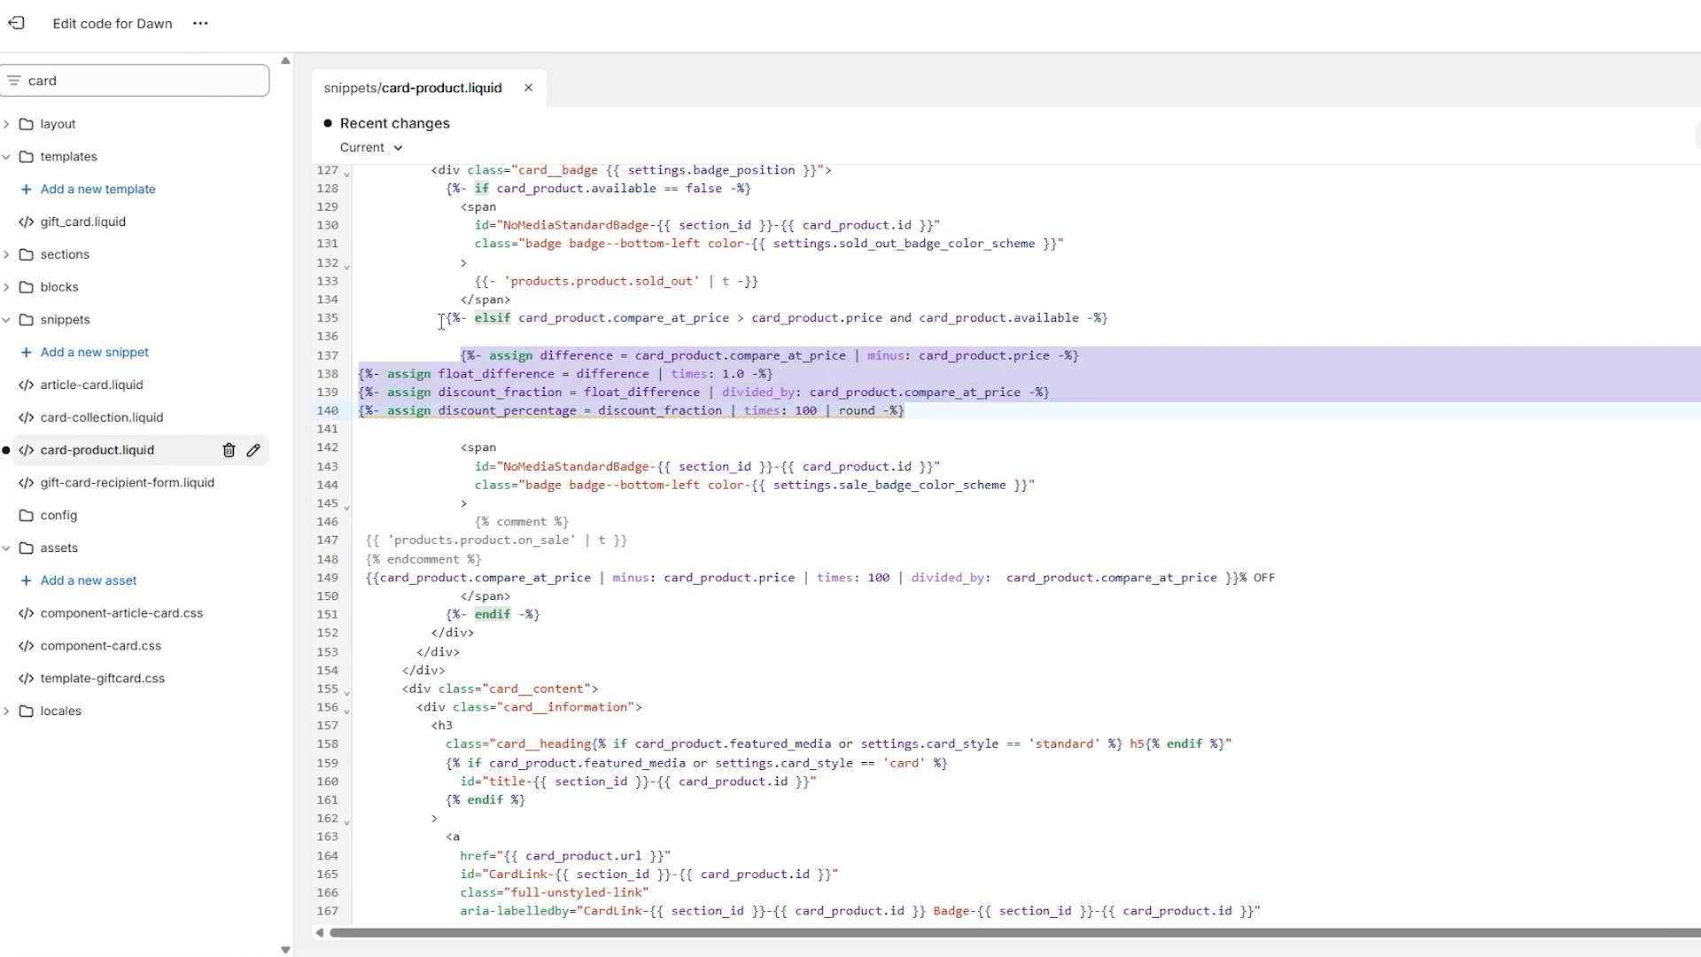
# Select the sale badge's comment block and % OFF price lines in card-product.liquid.
pyautogui.moveTo(441, 322); pyautogui.dragTo(1117, 320)
pyautogui.click(933, 410)
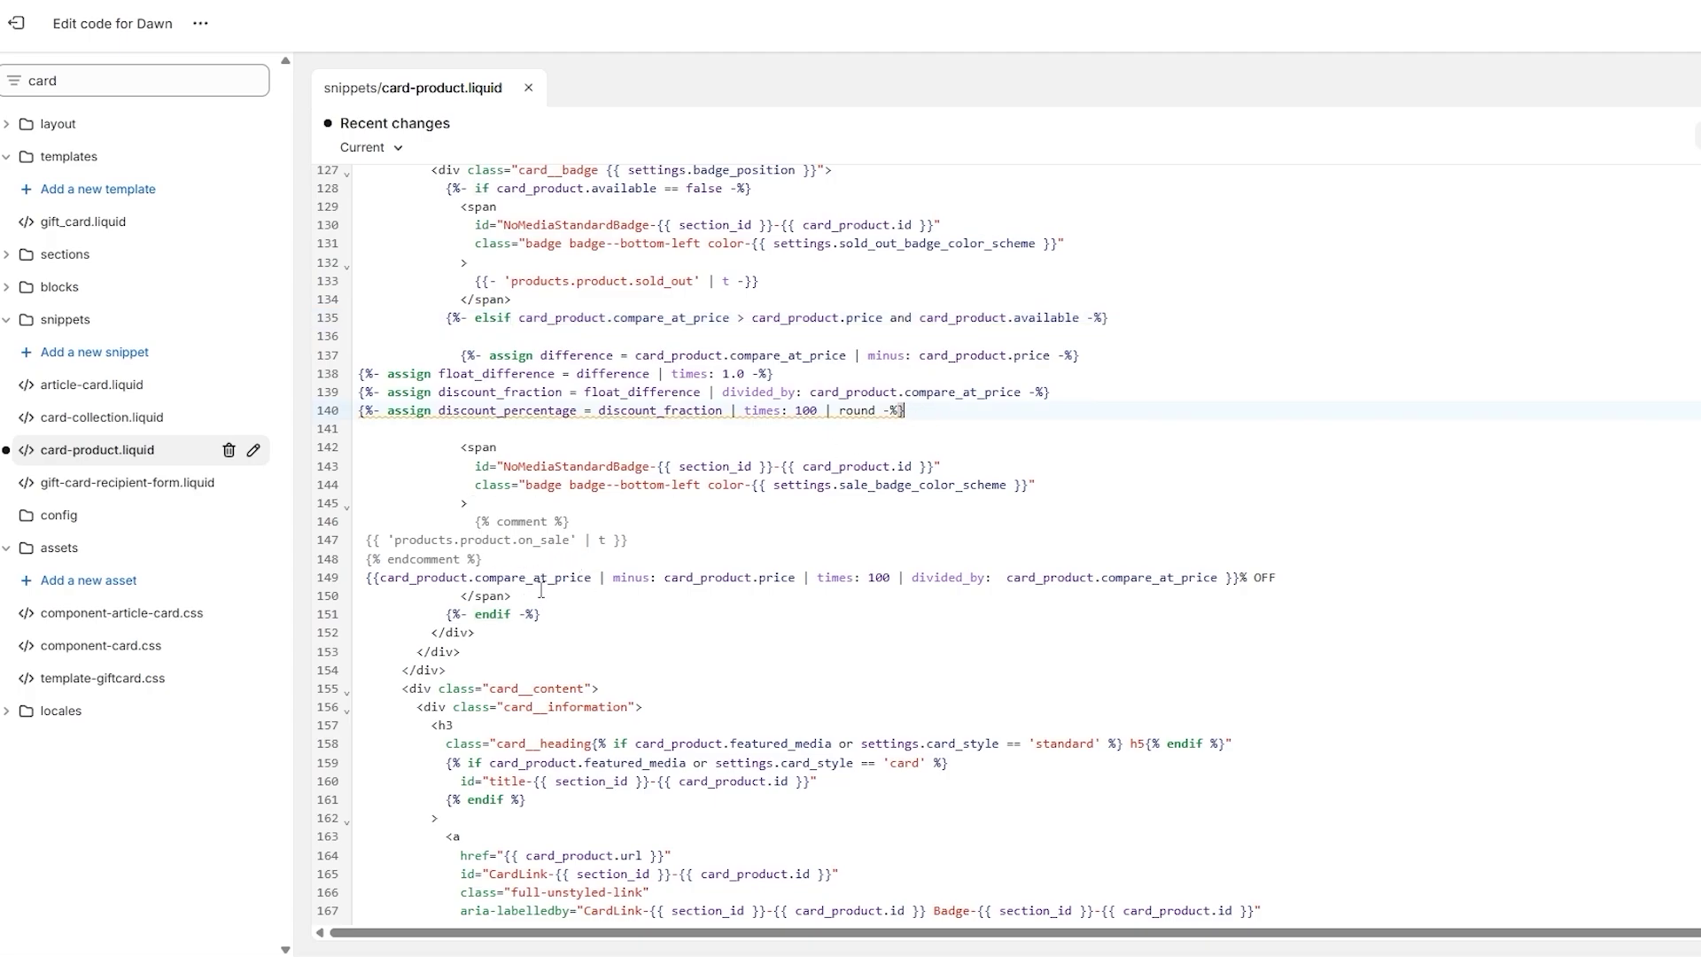
pyautogui.moveTo(1299, 577); pyautogui.dragTo(476, 522)
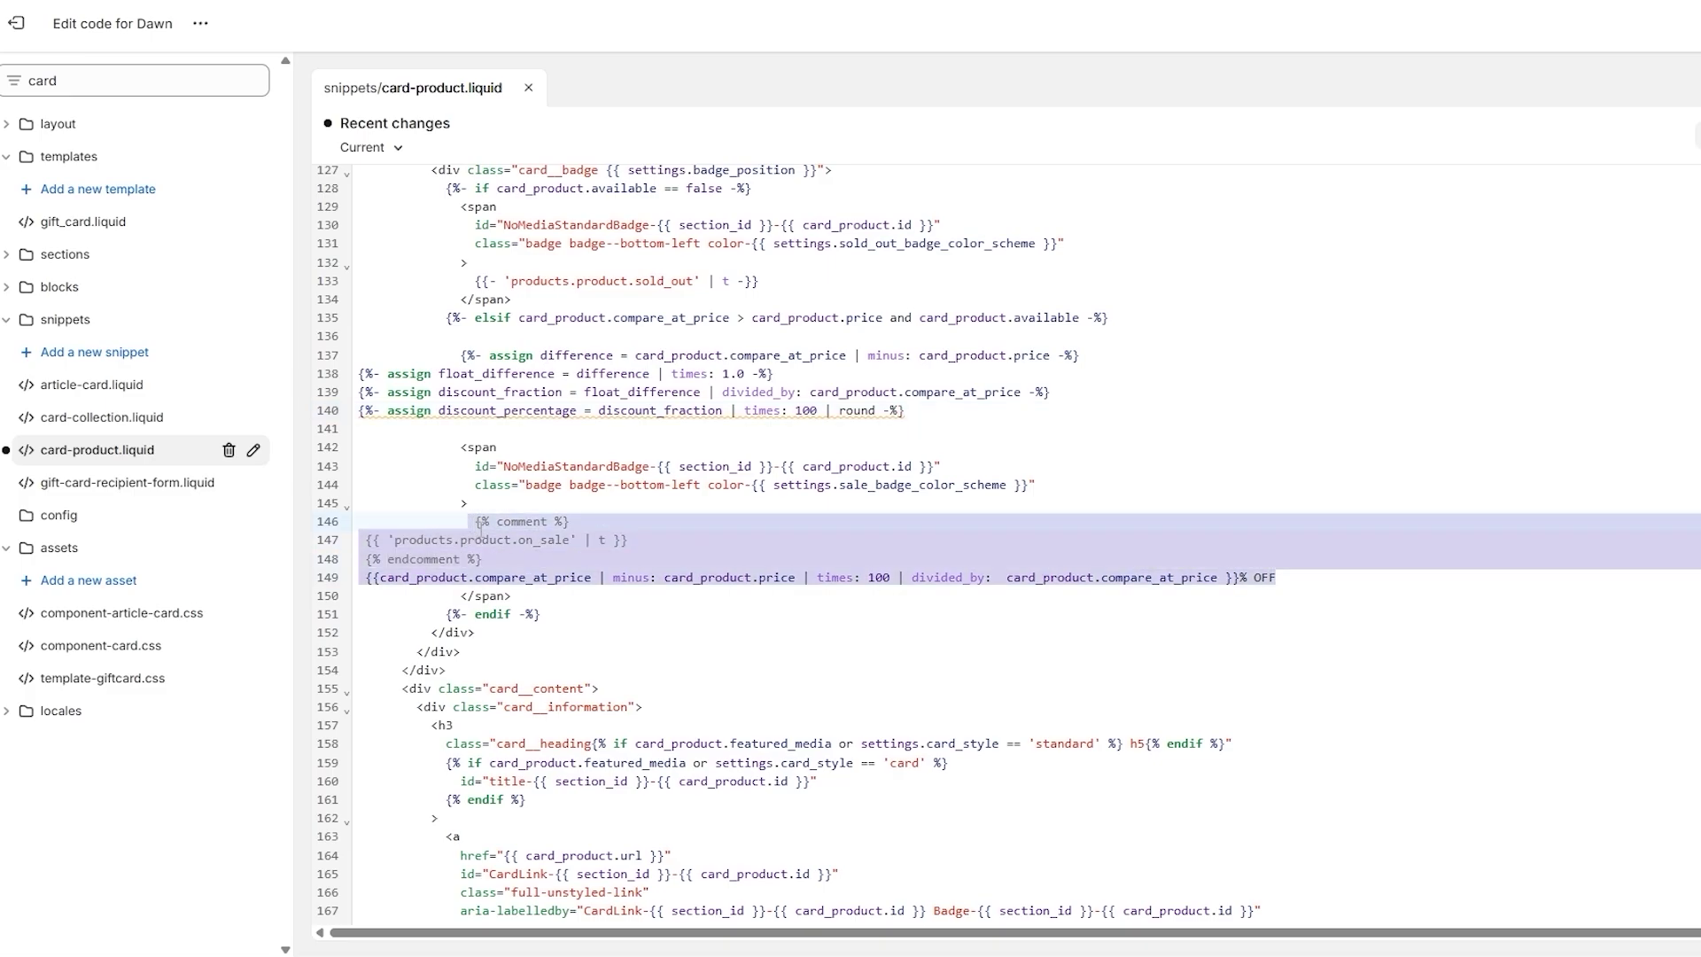
pyautogui.hotkey('ctrl', 'z')
pyautogui.hotkey('ctrl', 'z')
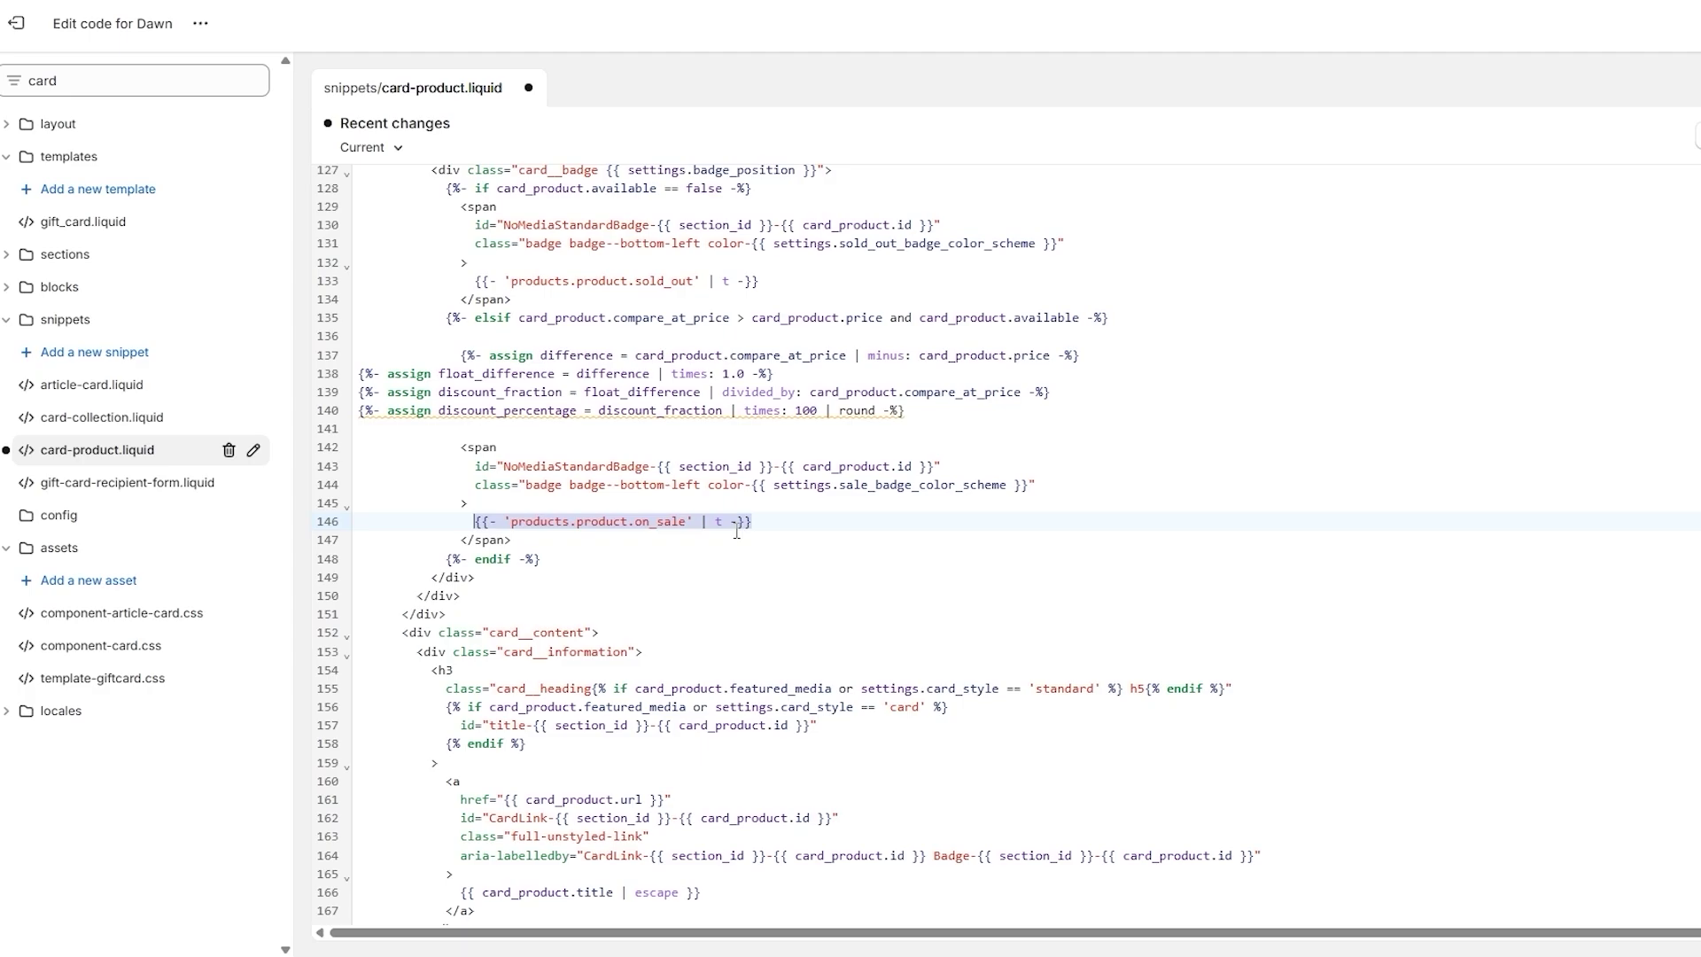
pyautogui.hotkey('ctrl', 'y')
pyautogui.hotkey('ctrl', 'y')
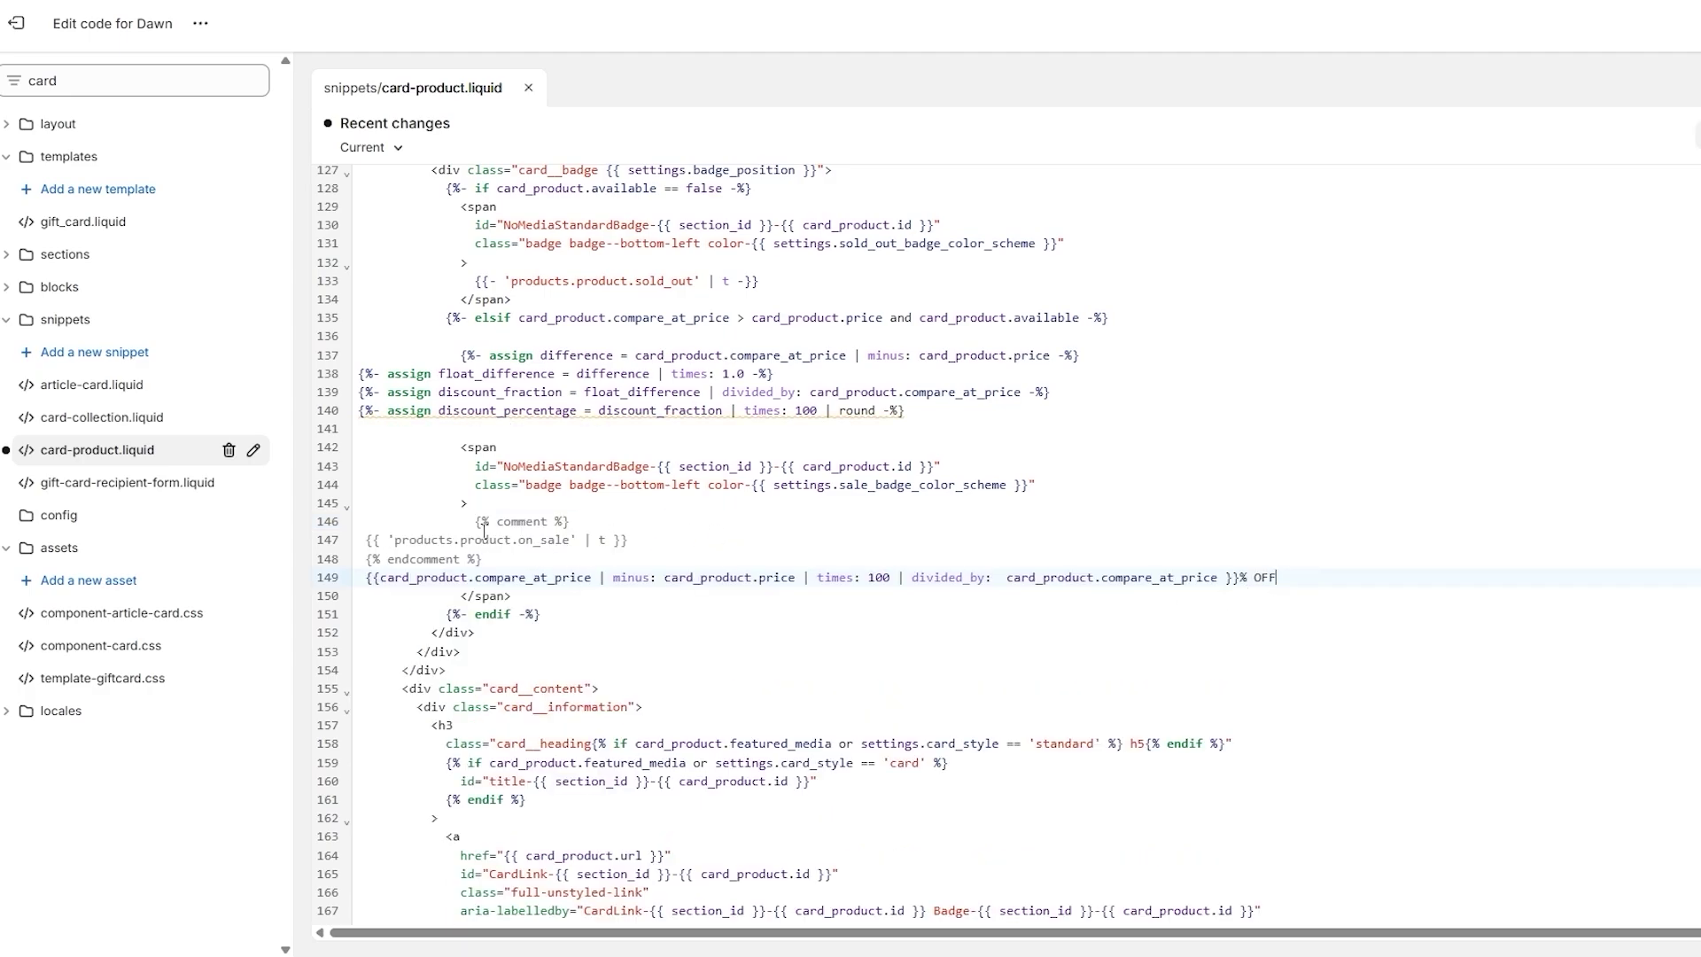
pyautogui.moveTo(1276, 578); pyautogui.dragTo(475, 521)
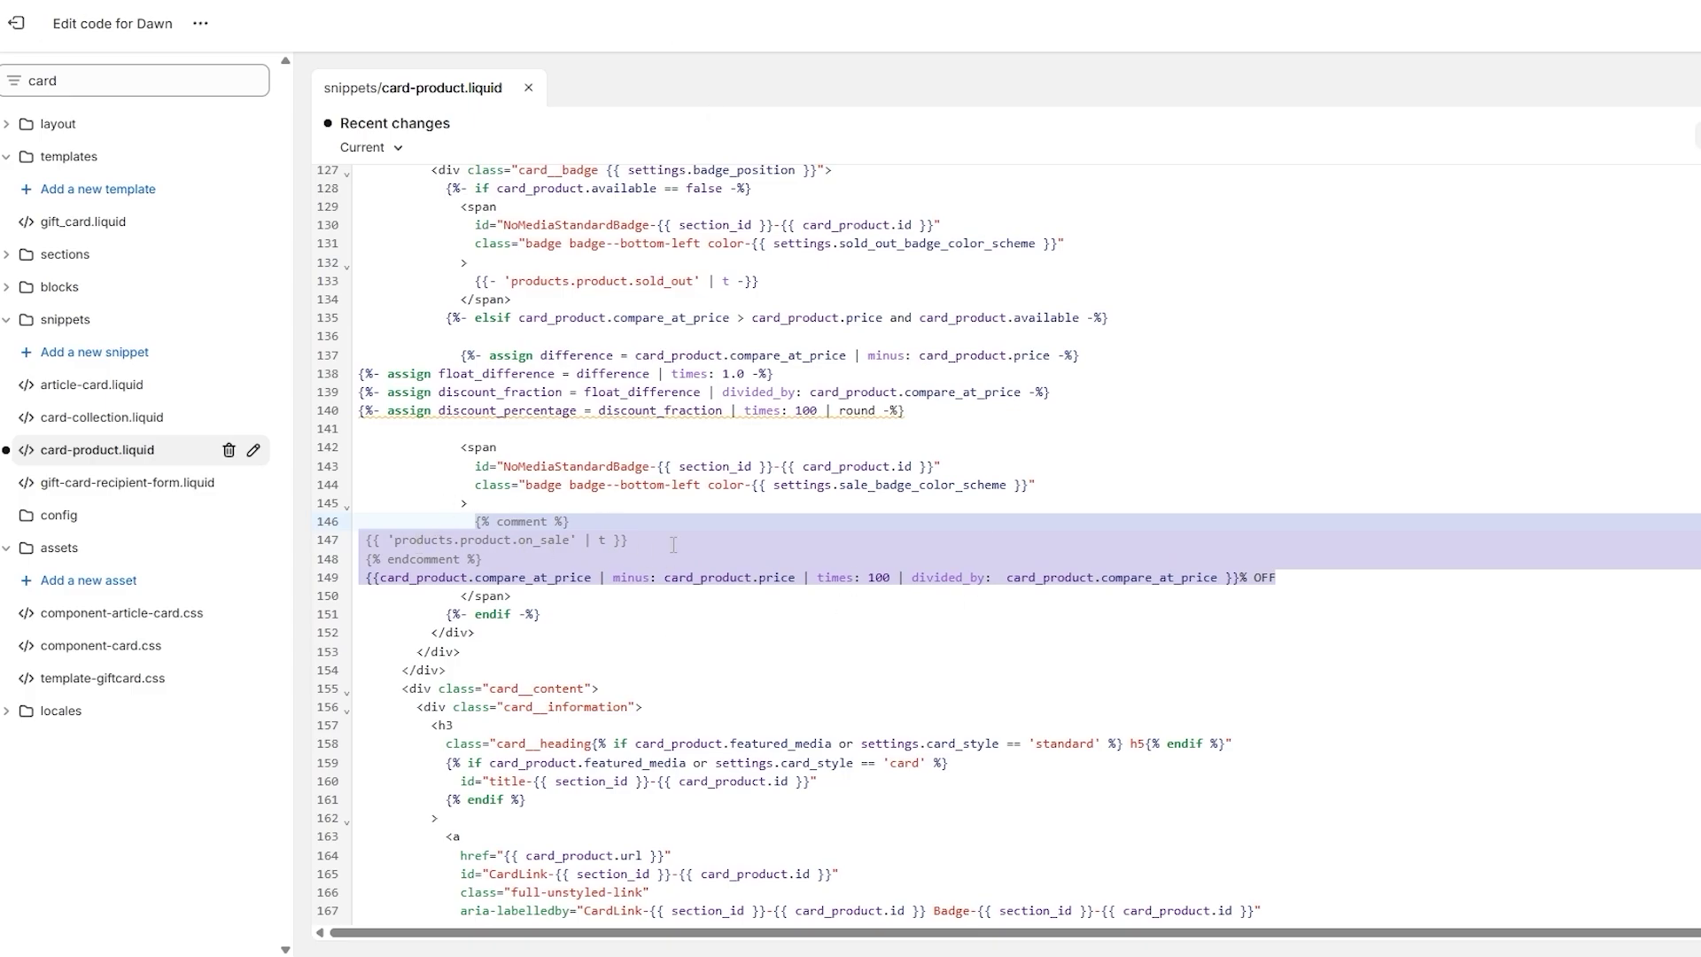
# Replace those lines with {{- discount_percentage }} and save card-product.liquid.
pyautogui.write('{{- discount_percentage }}')
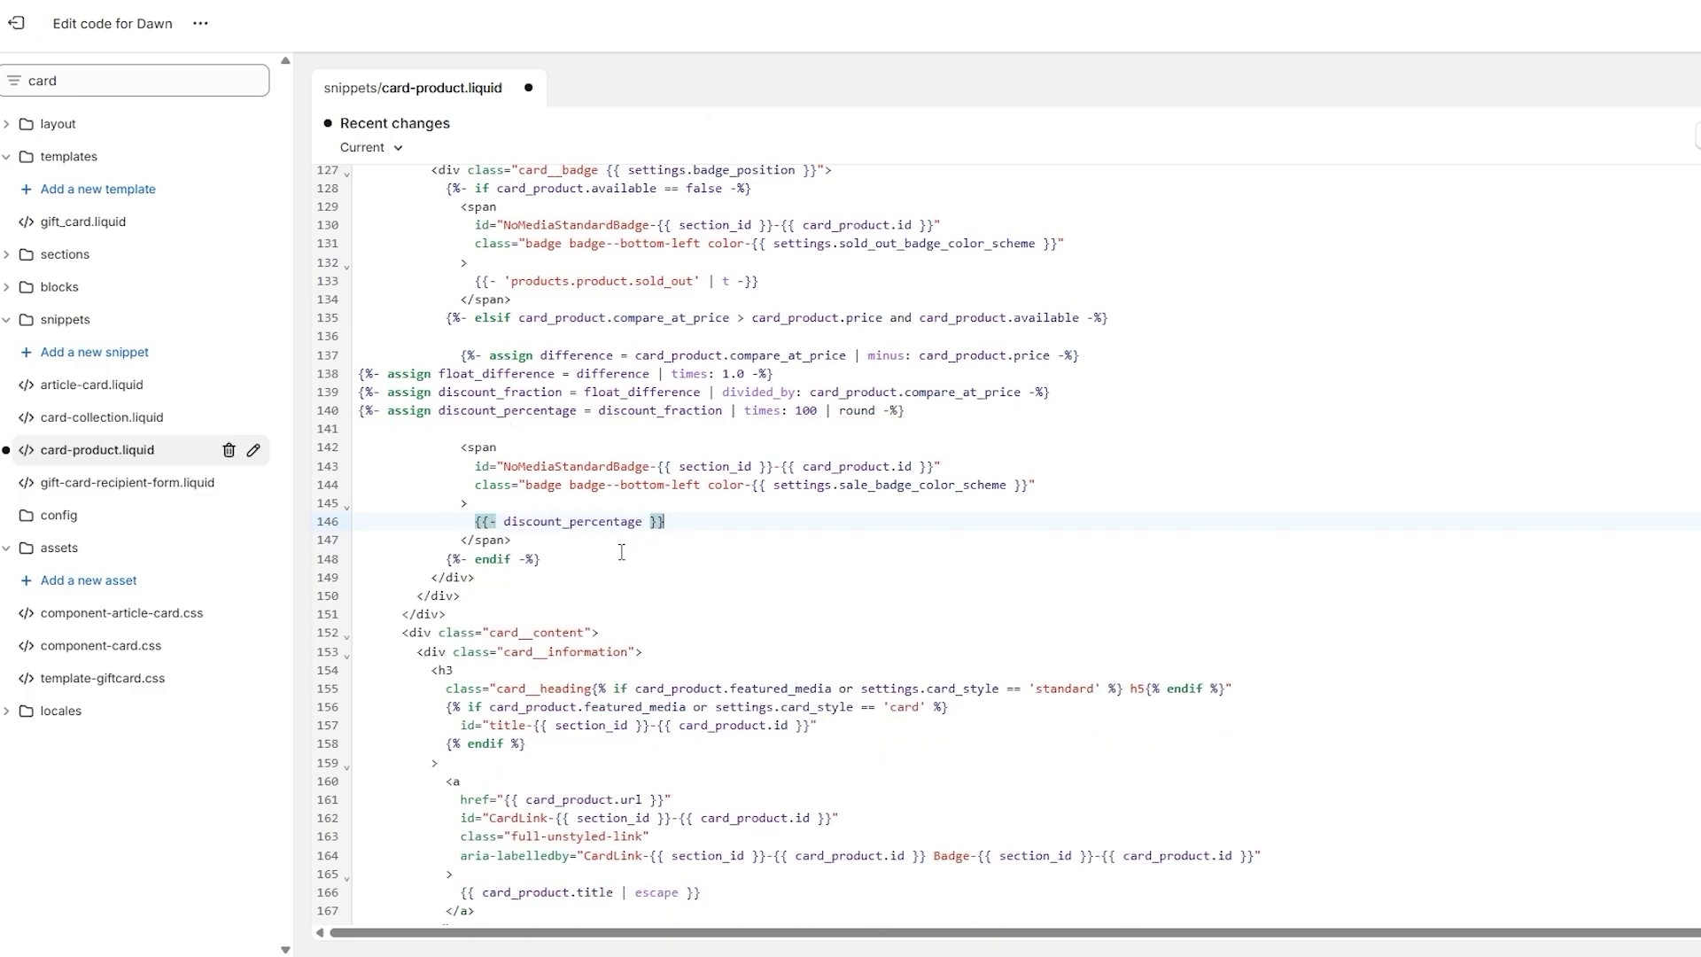
pyautogui.hotkey('ctrl', 'z')
pyautogui.moveTo(1275, 578); pyautogui.dragTo(560, 502)
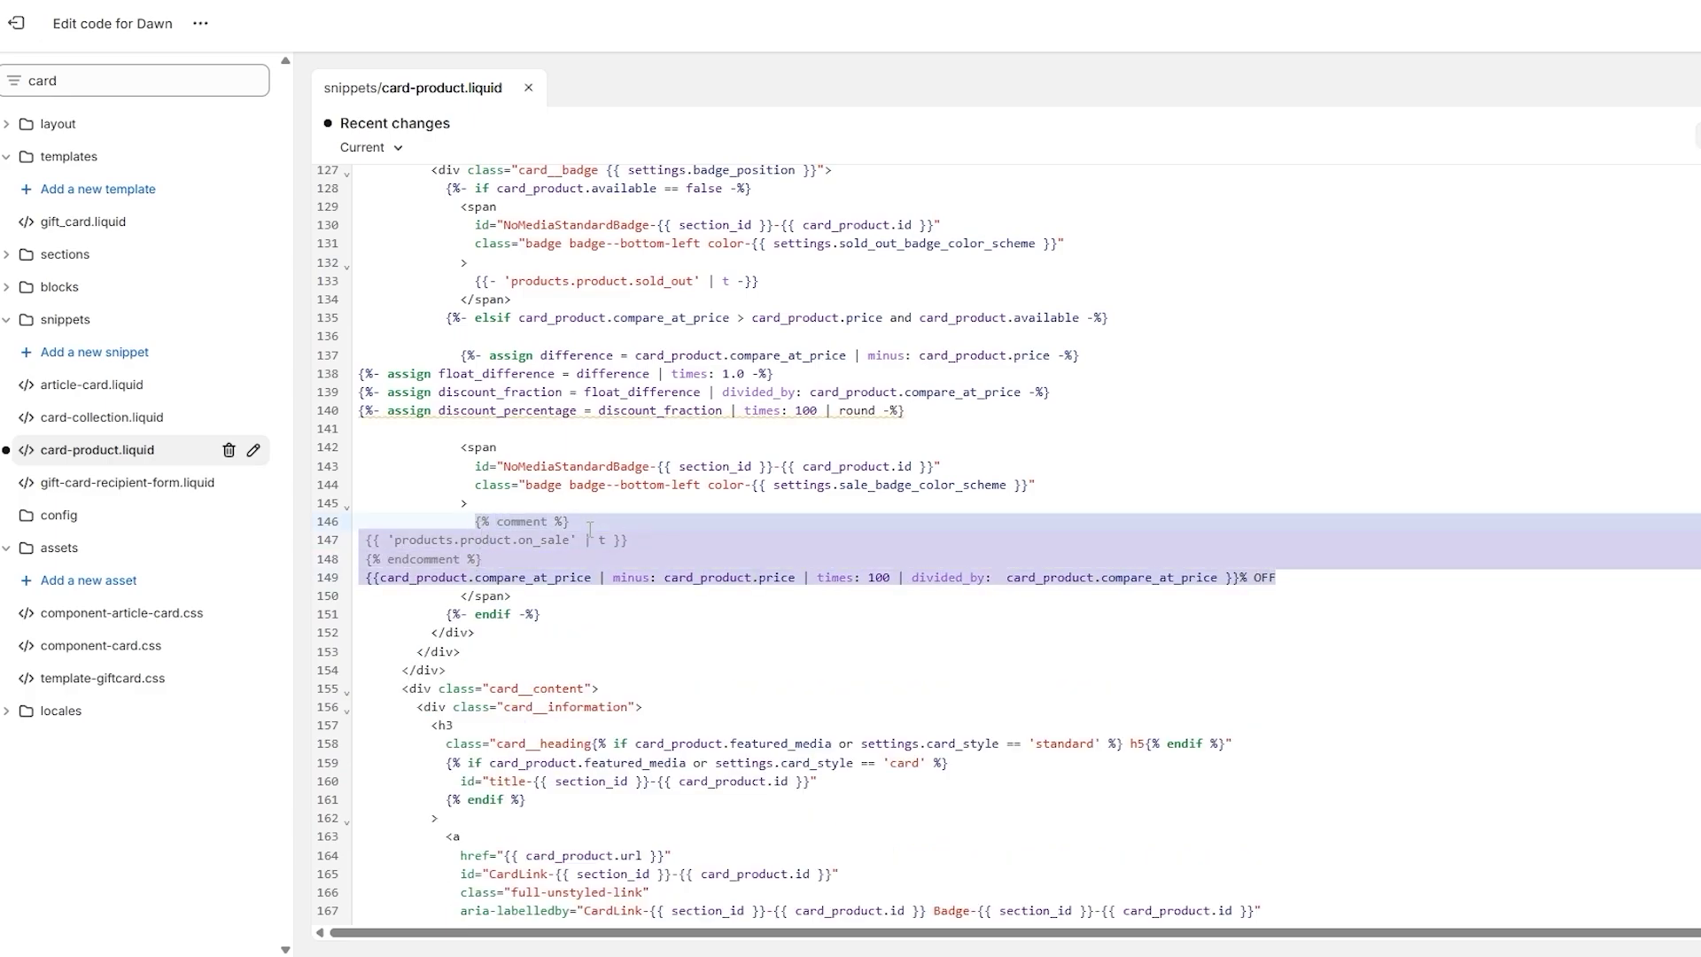
pyautogui.write('{{- discount_percentage }}')
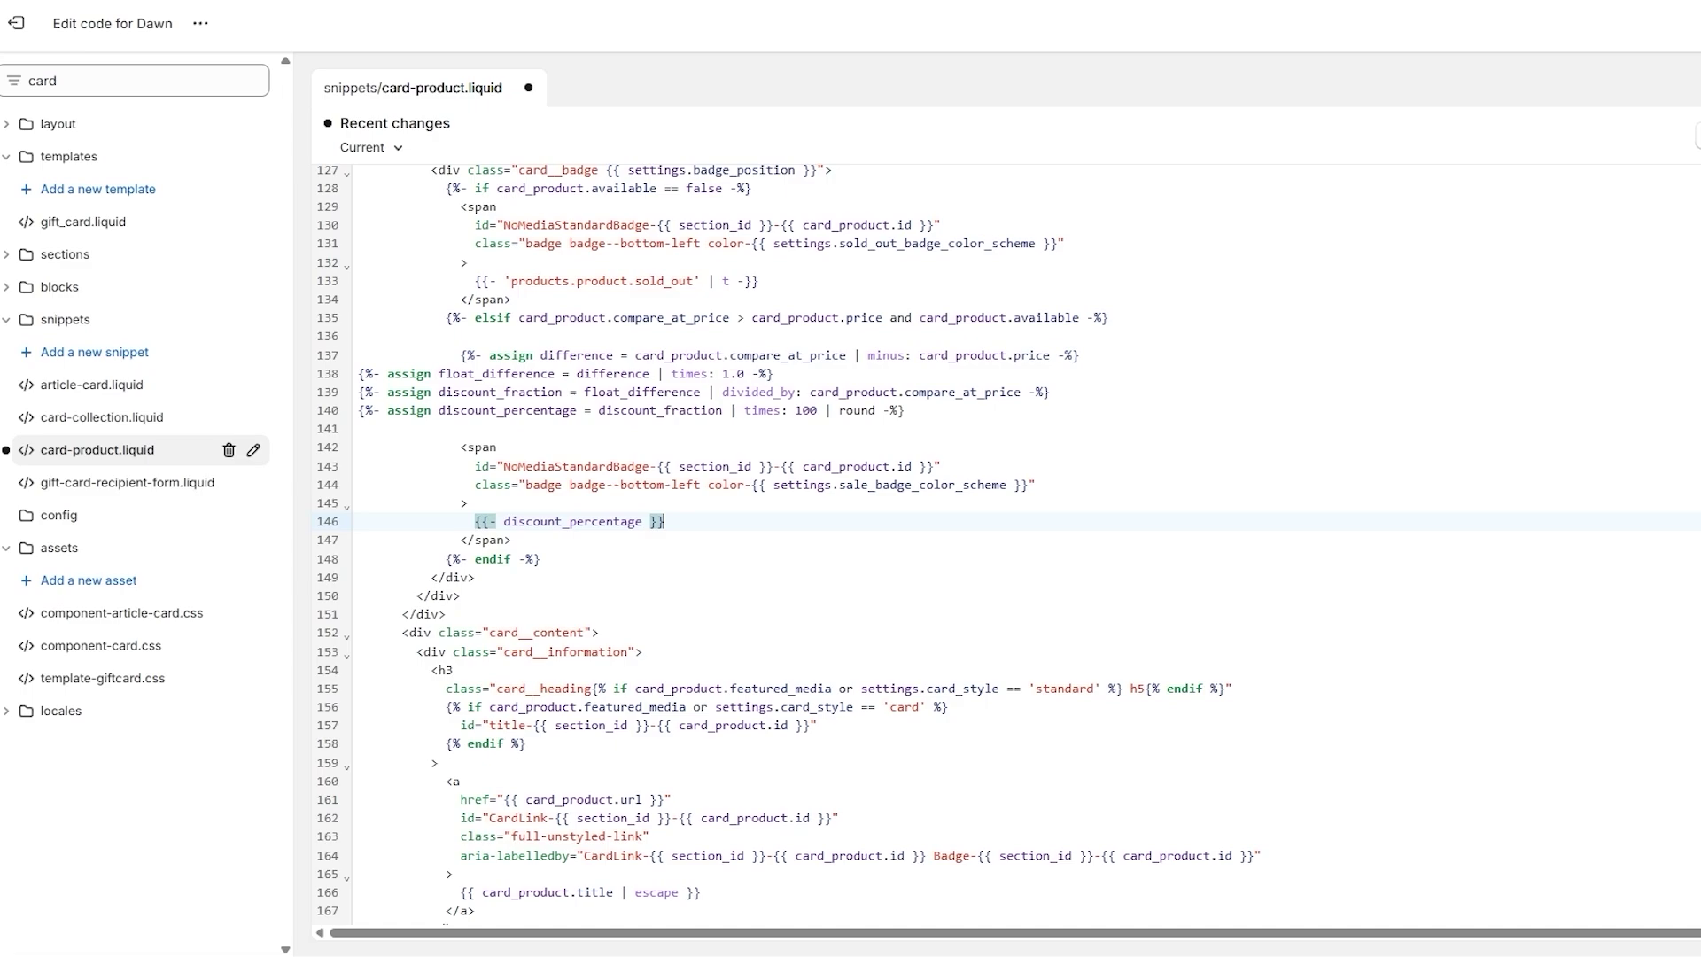
pyautogui.hotkey('ctrl', 's')
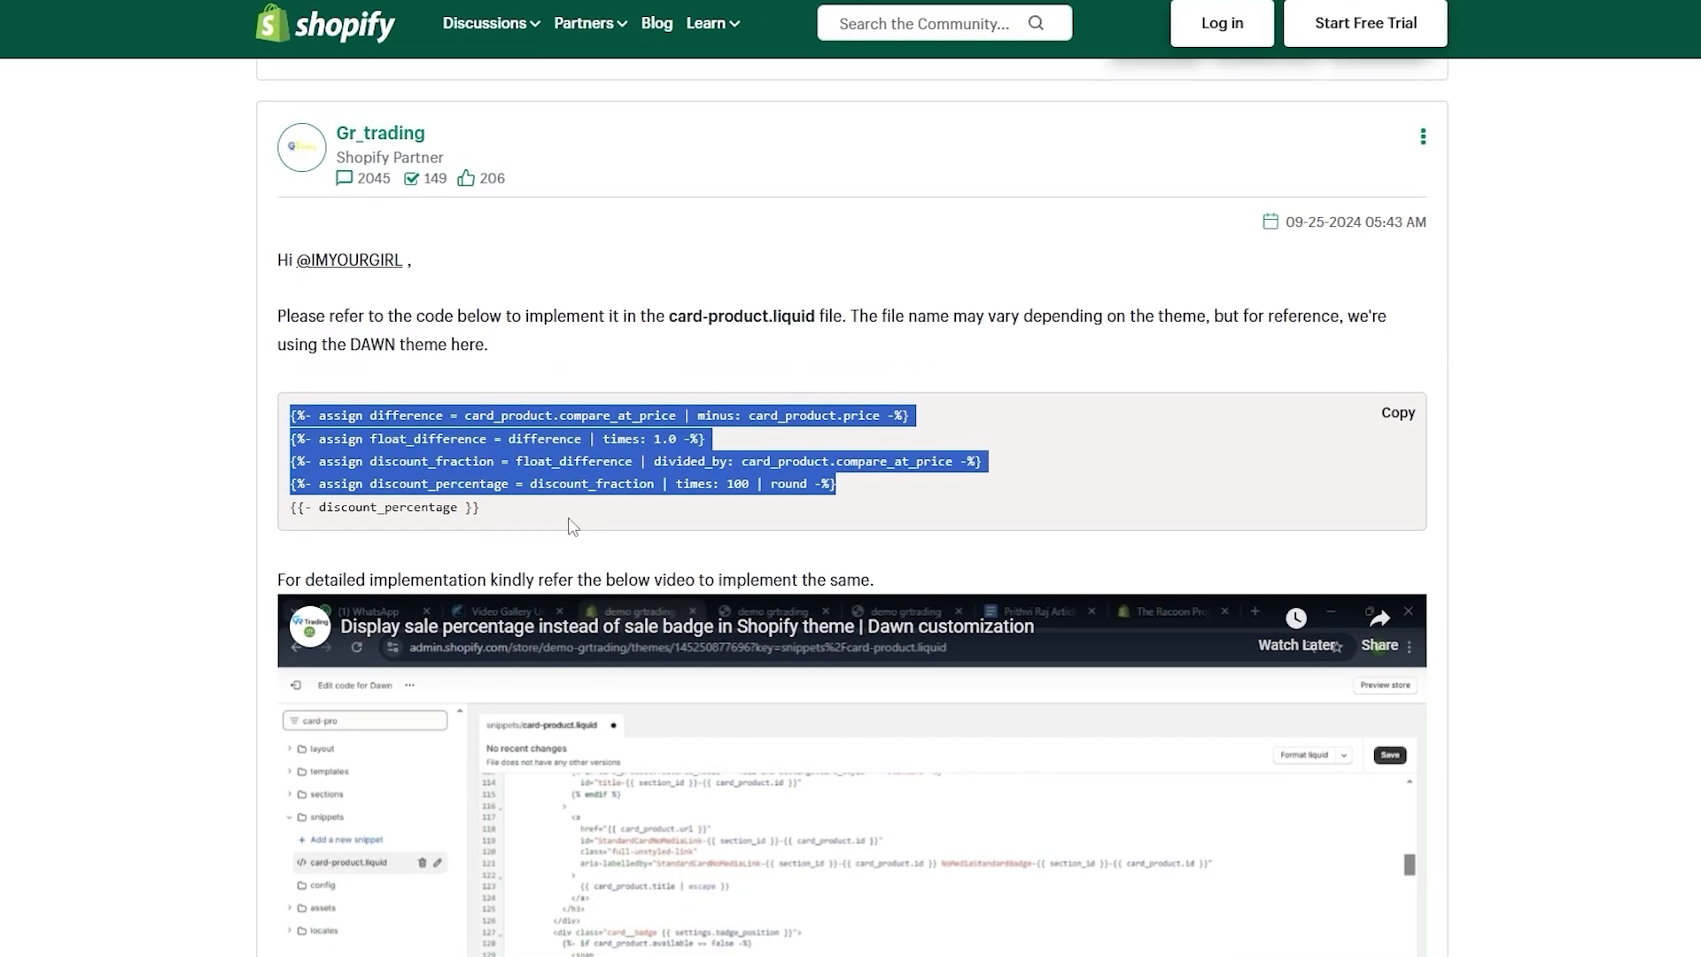
# Select the discount_percentage output line in the forum post.
pyautogui.moveTo(528, 609); pyautogui.dragTo(517, 609)
pyautogui.scroll(-4, 850, 531)
pyautogui.scroll(4, 851, 531)
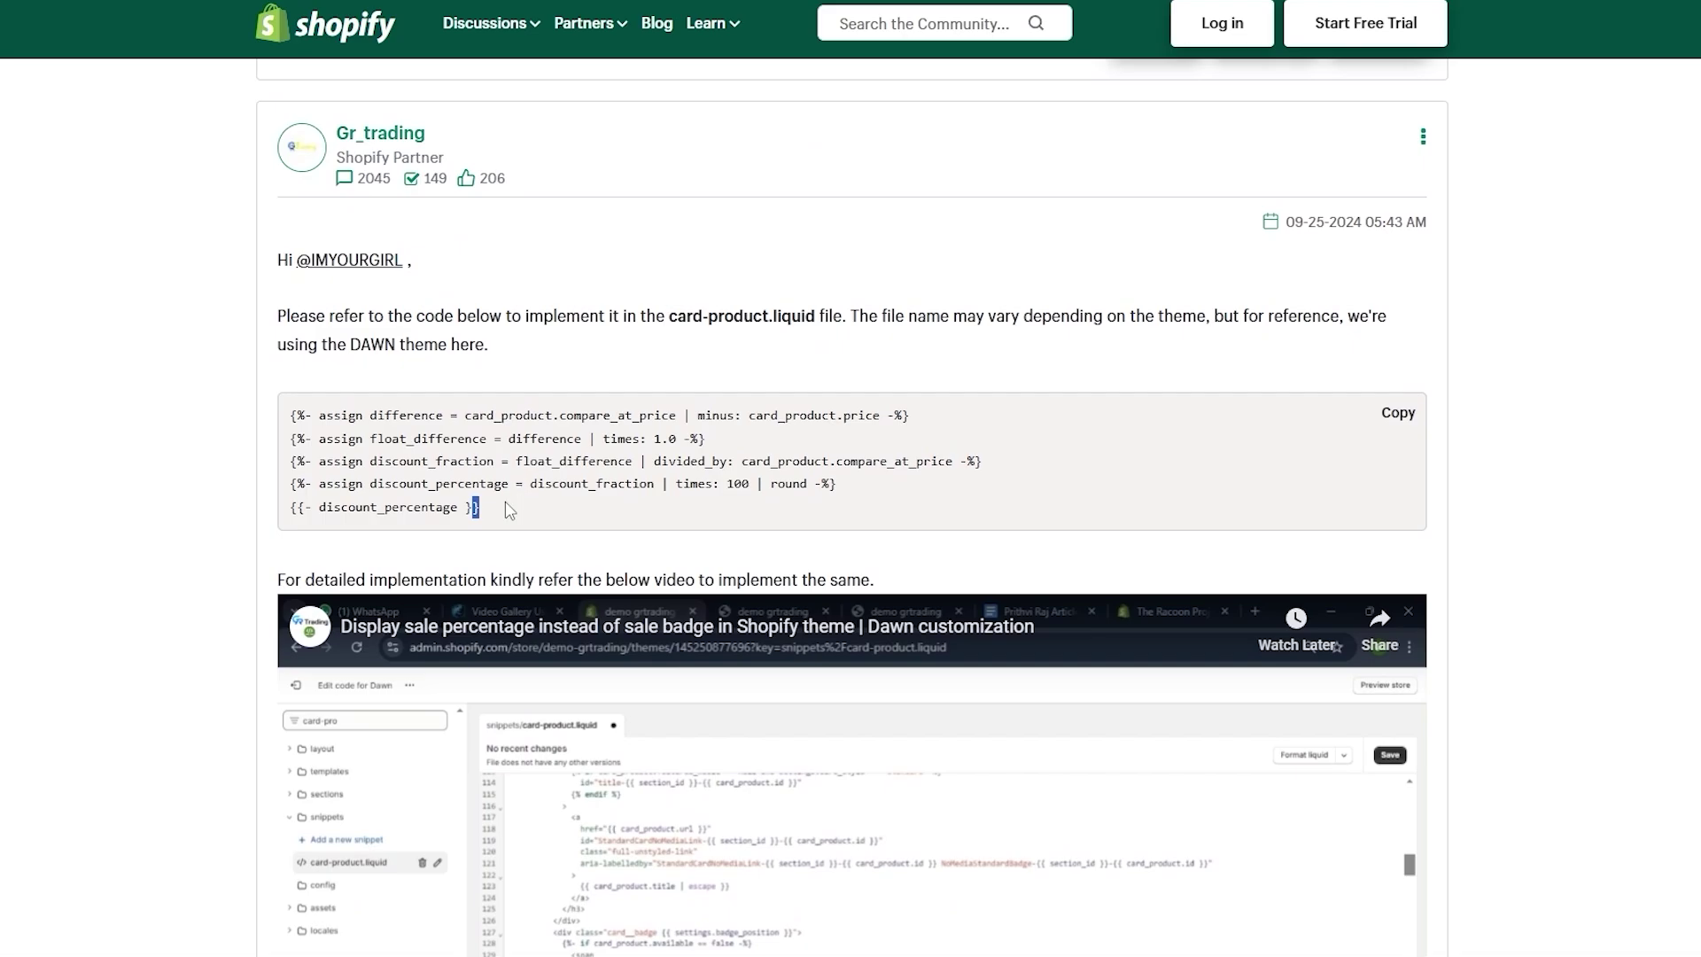
pyautogui.moveTo(479, 507); pyautogui.dragTo(289, 507)
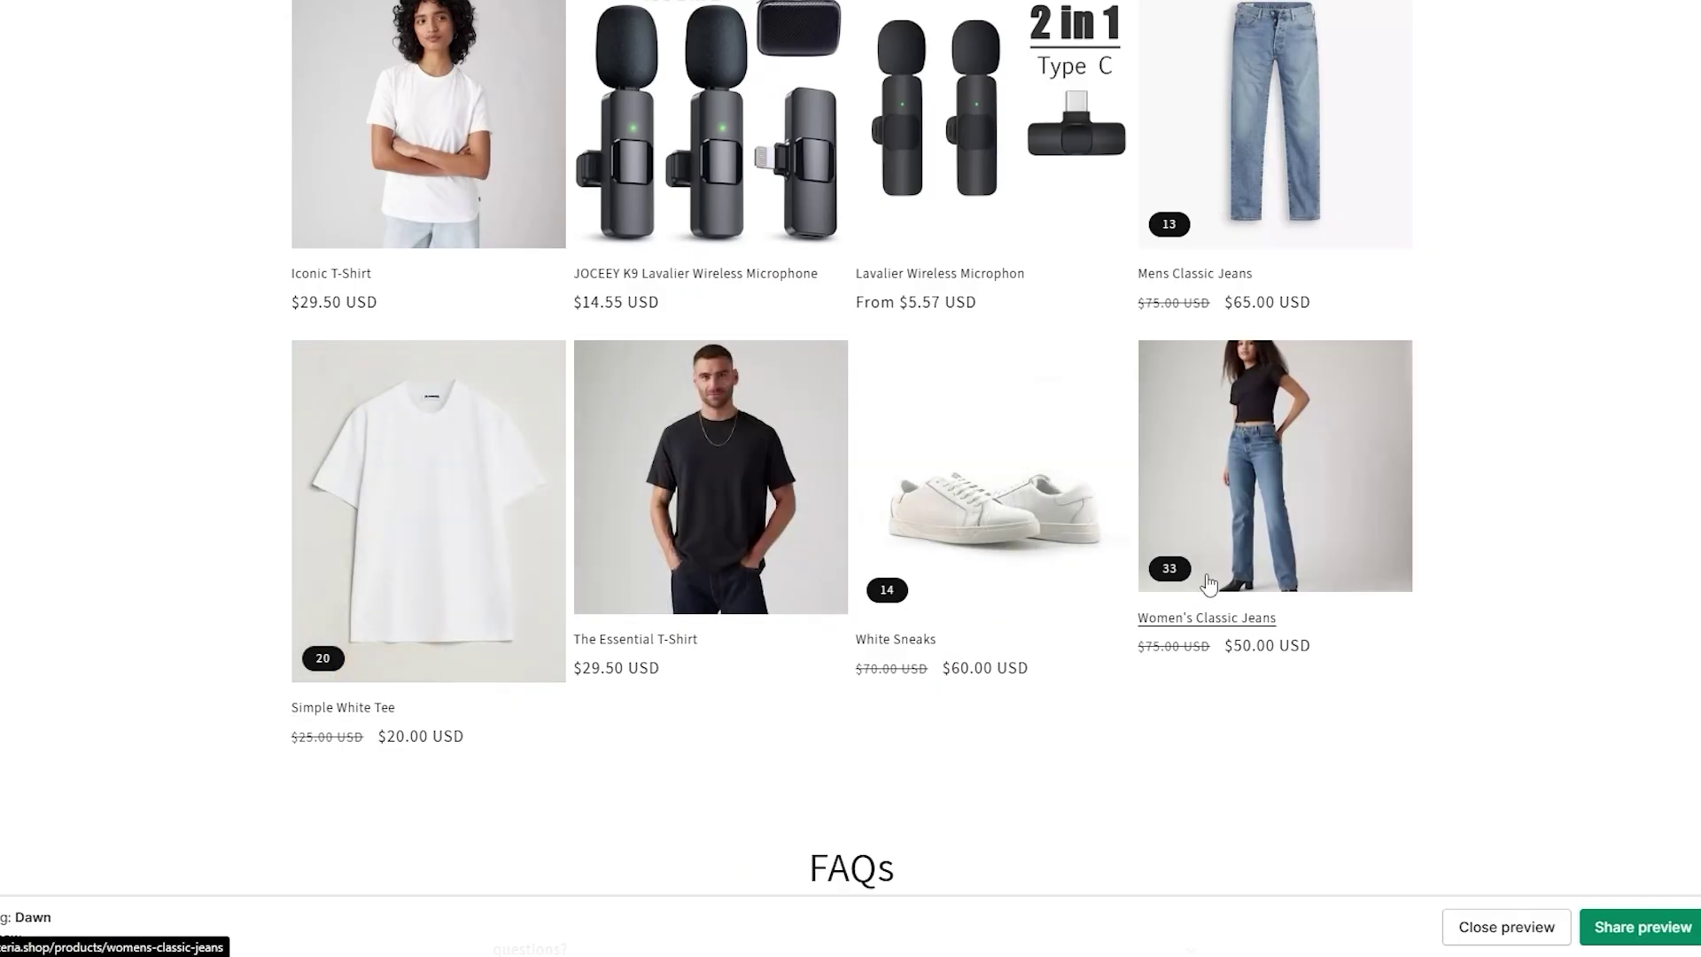
# Swap line 146's discount_percentage output back to the comment block and % OFF formula, then save.
pyautogui.scroll(1, 1240, 611)
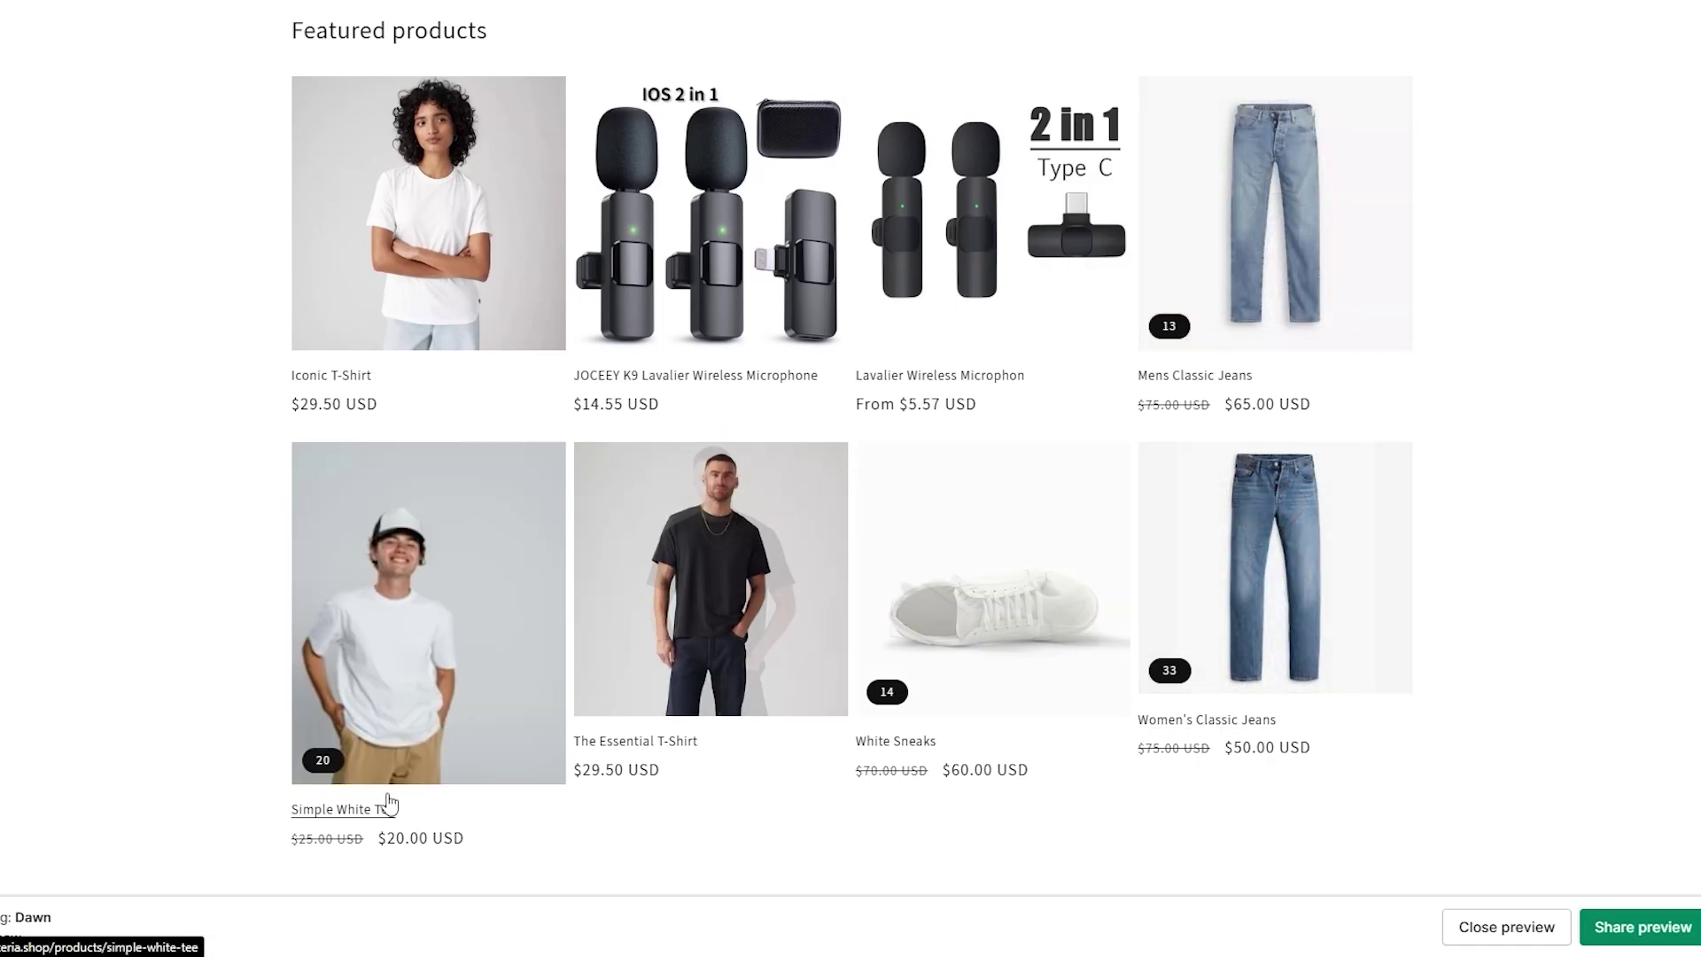
pyautogui.scroll(-4, 841, 514)
pyautogui.scroll(4, 1045, 372)
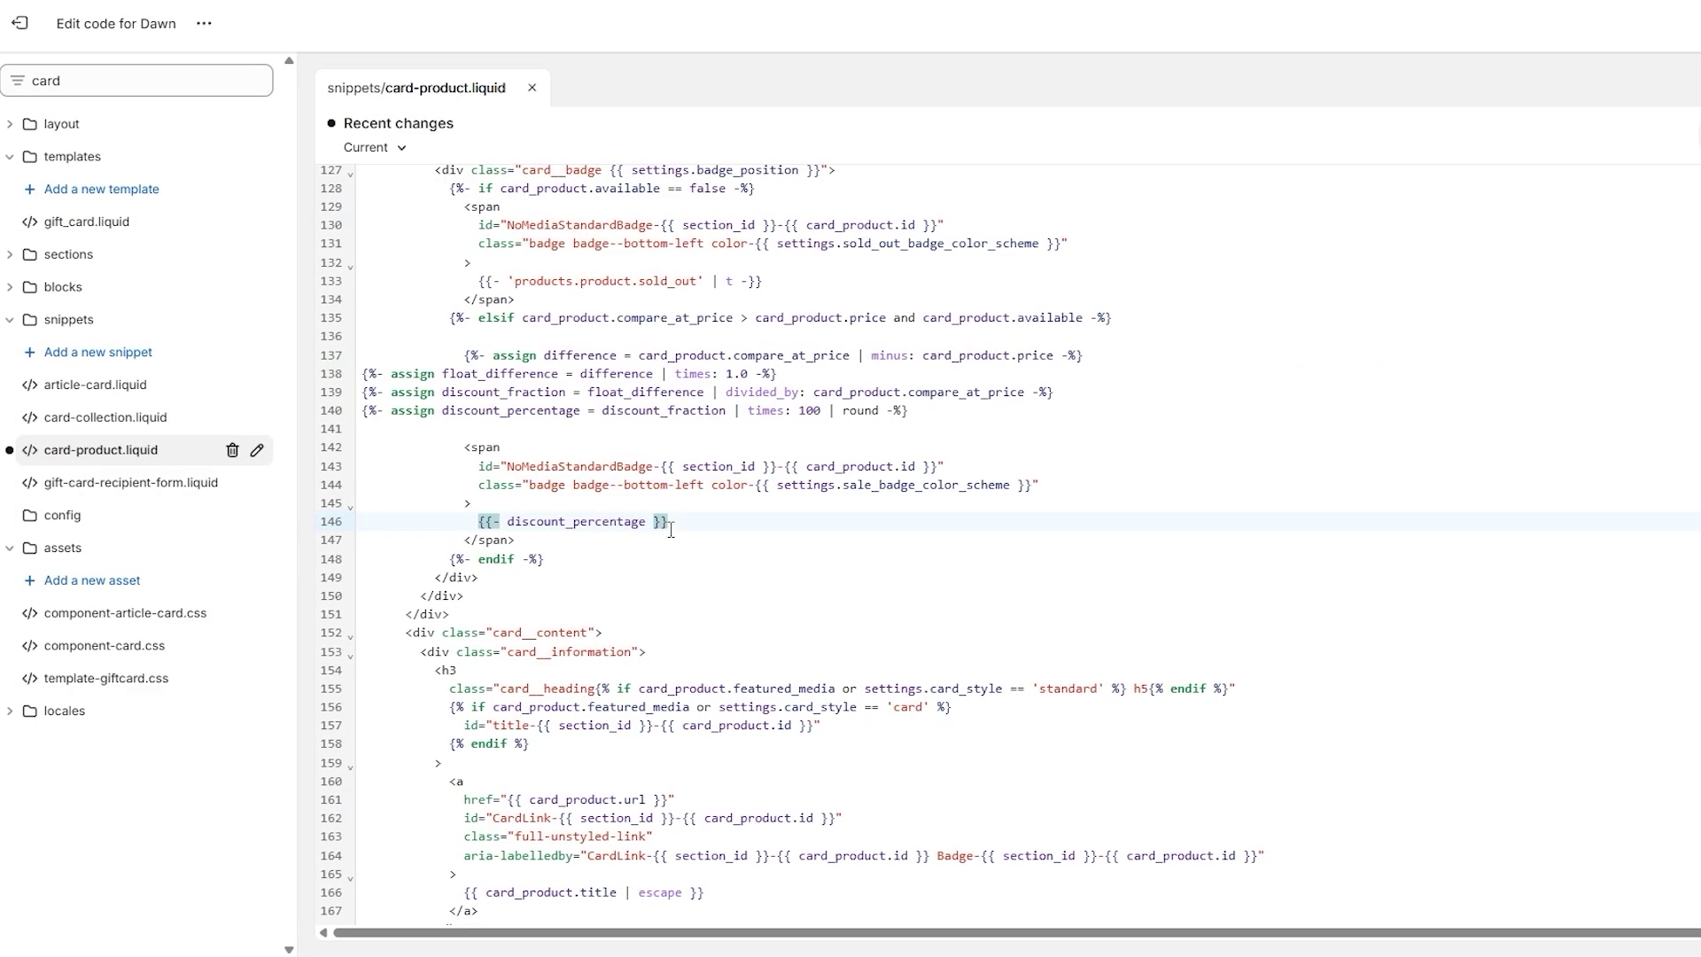
pyautogui.moveTo(669, 523); pyautogui.dragTo(365, 522)
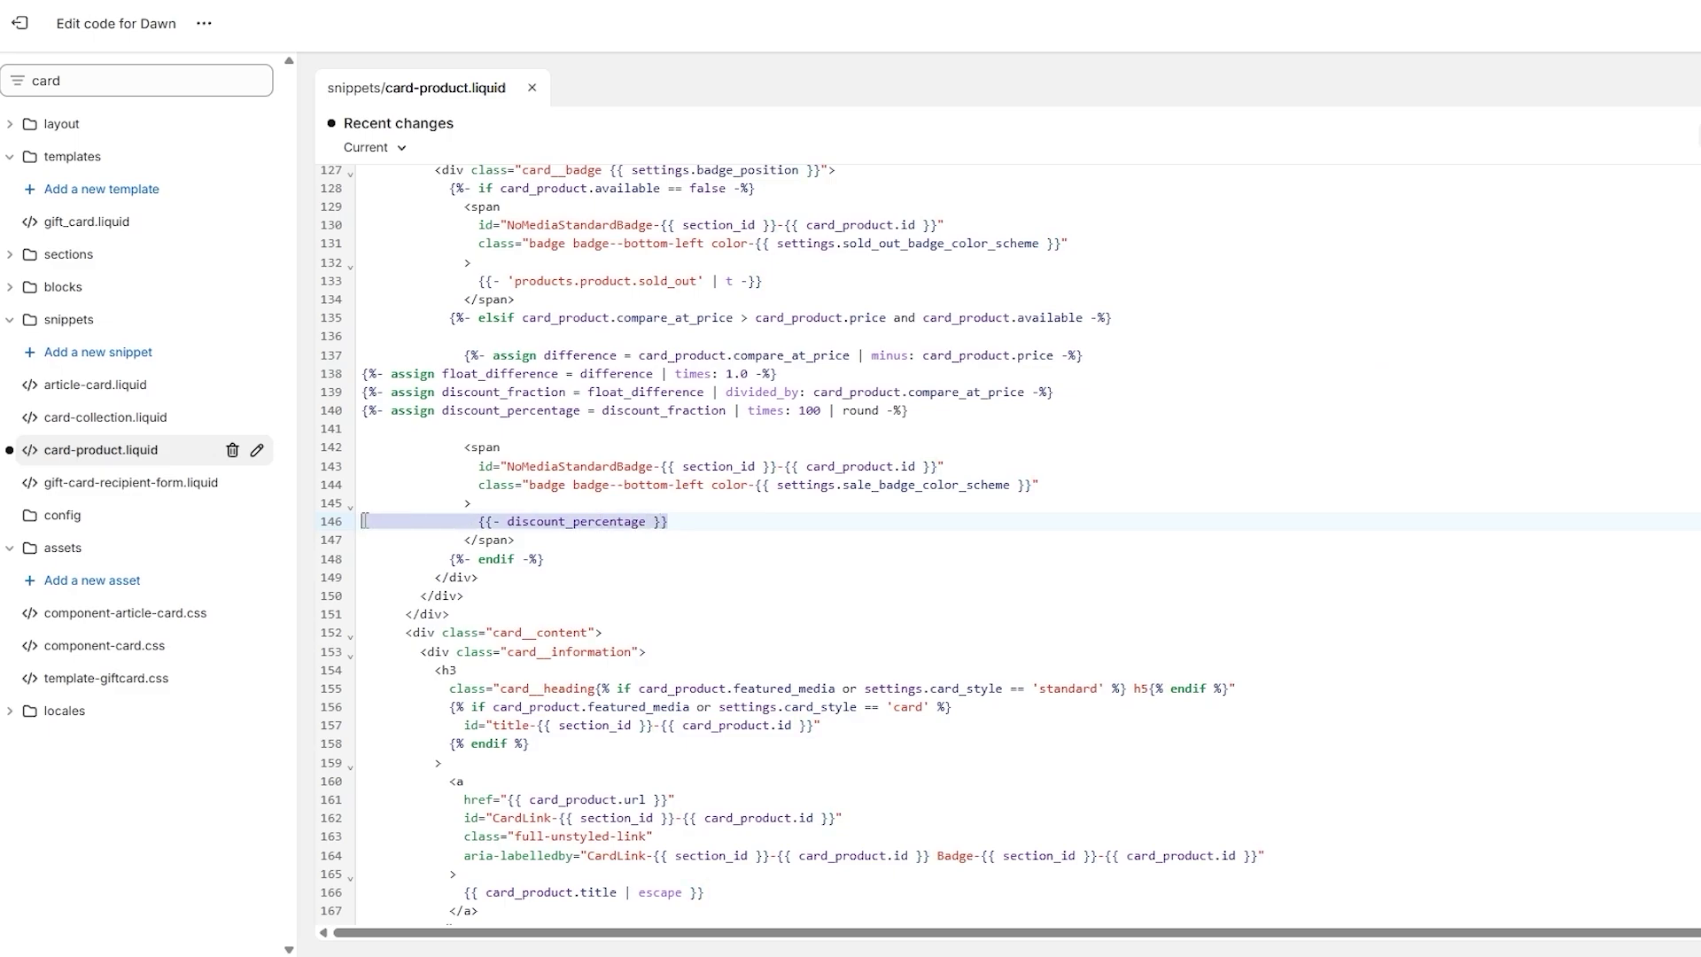
pyautogui.write("{% comment %}  {{ 'products.product.on_sale' | t }}  {% endcomment %}  {{card_product.compare_at_price | minus: card_product.price | times: 100 | divided_by:  card_product.compare_at_price }}% OFF")
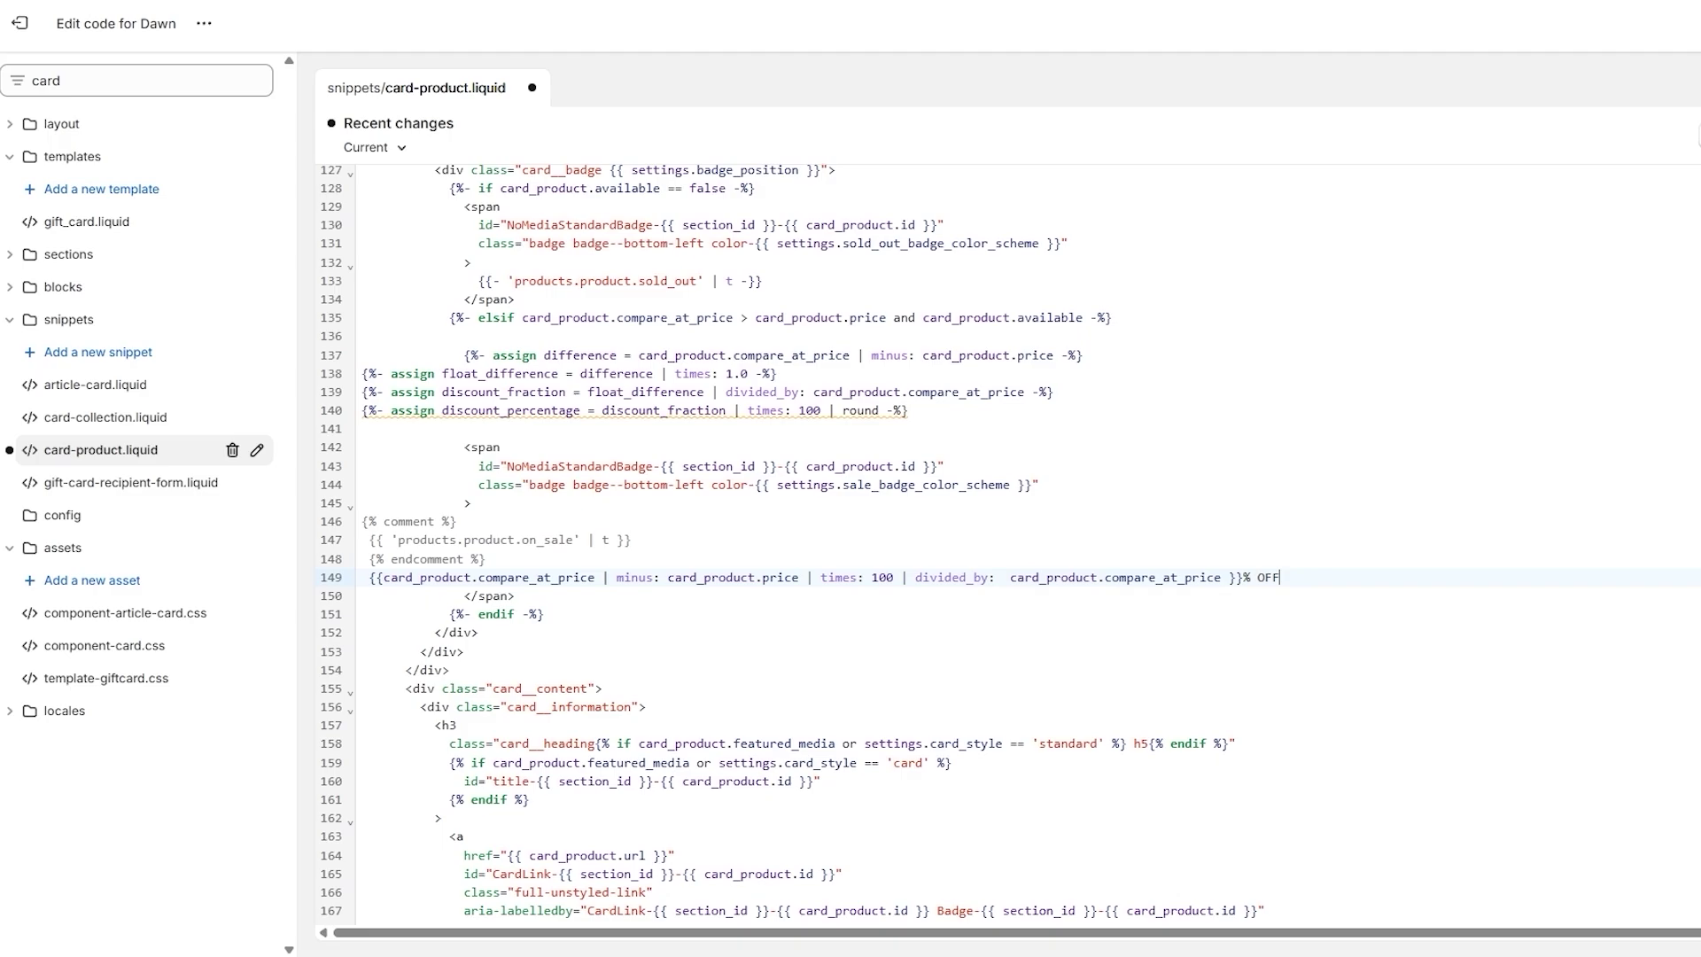
pyautogui.hotkey('ctrl', 's')
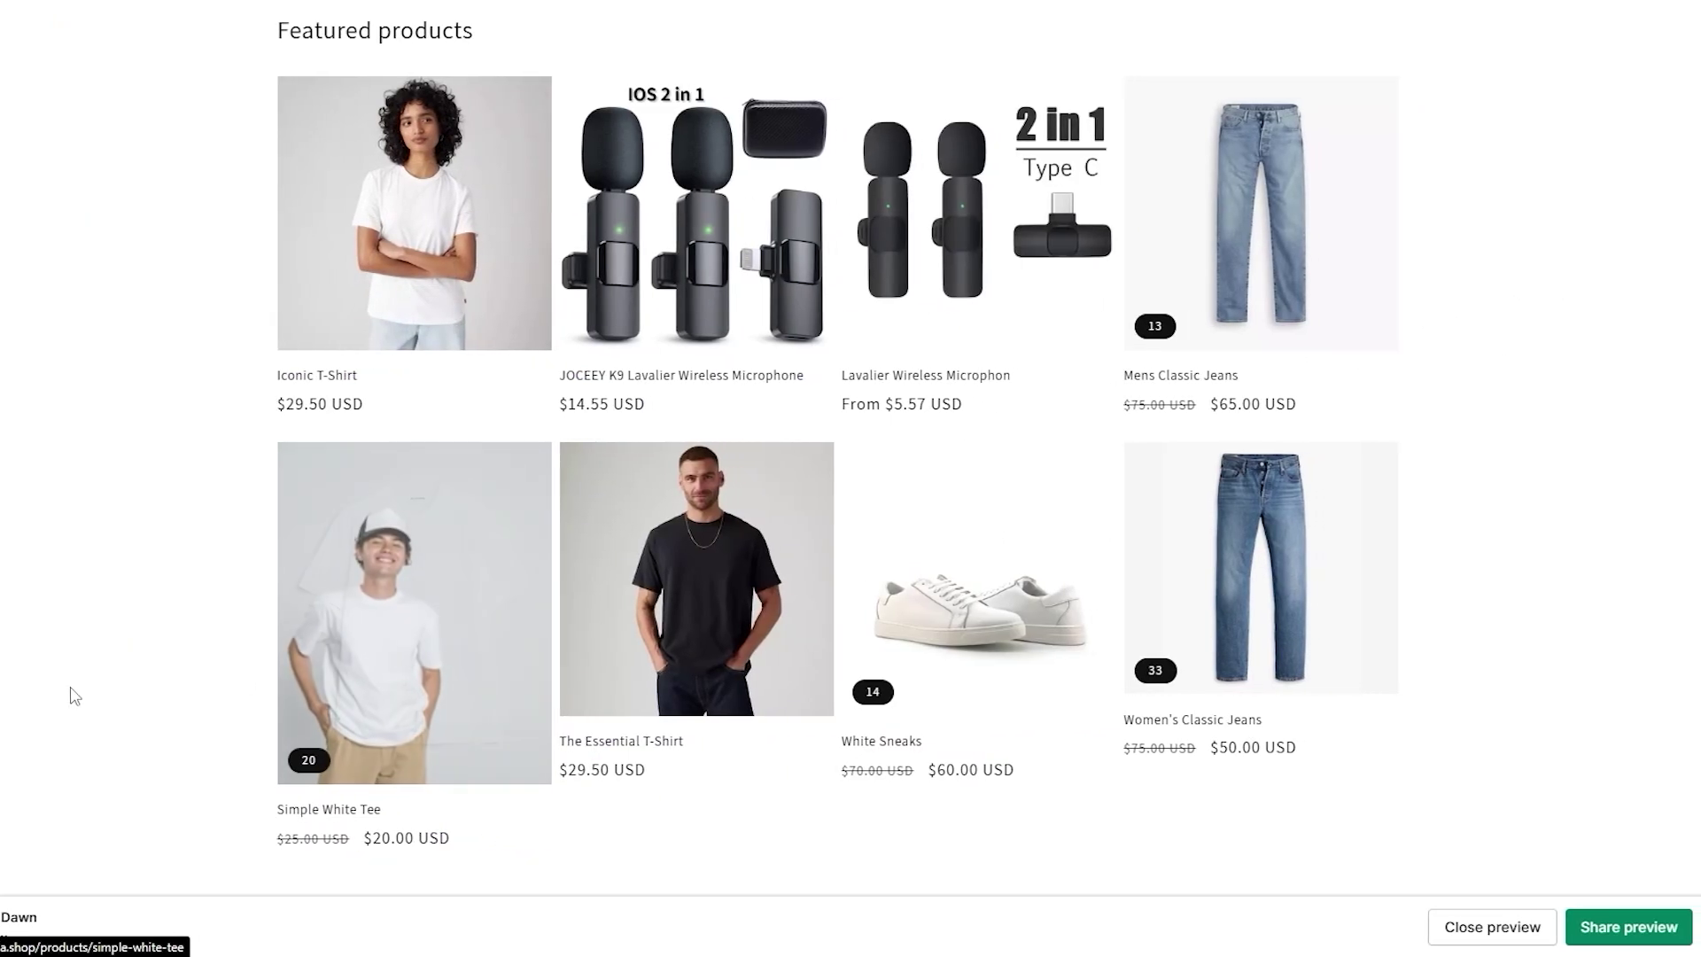
# Reload the storefront preview so badges read 13% OFF, 20% OFF, 14% OFF and 33% OFF.
pyautogui.press('F5')
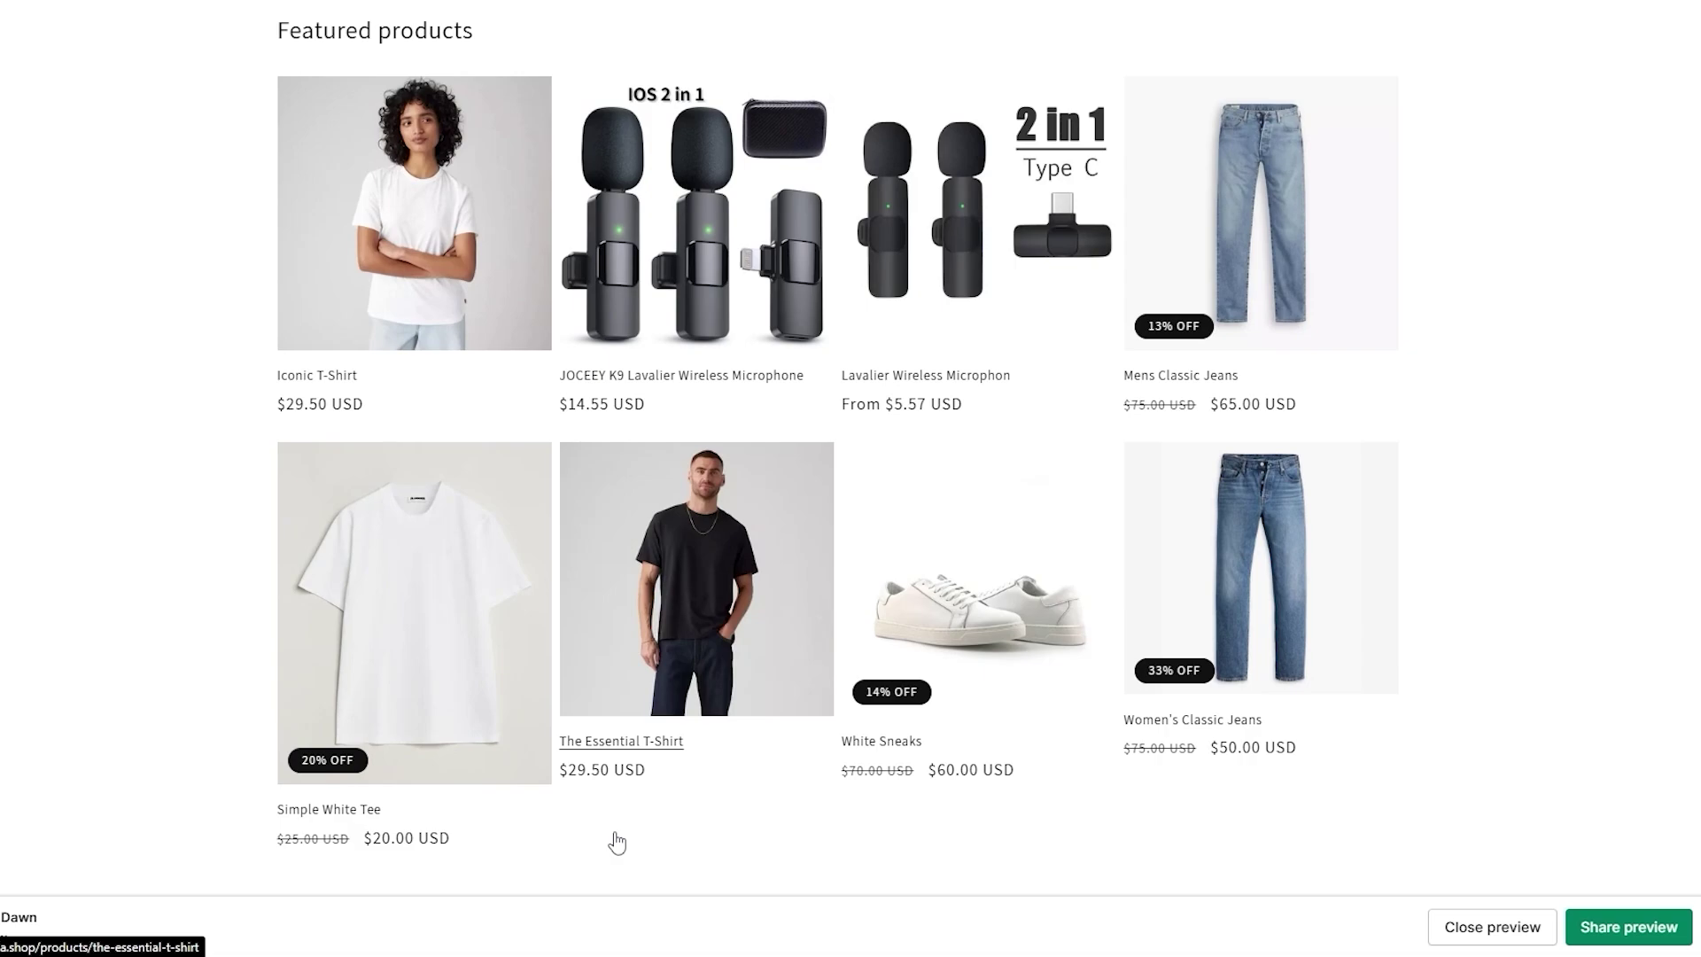